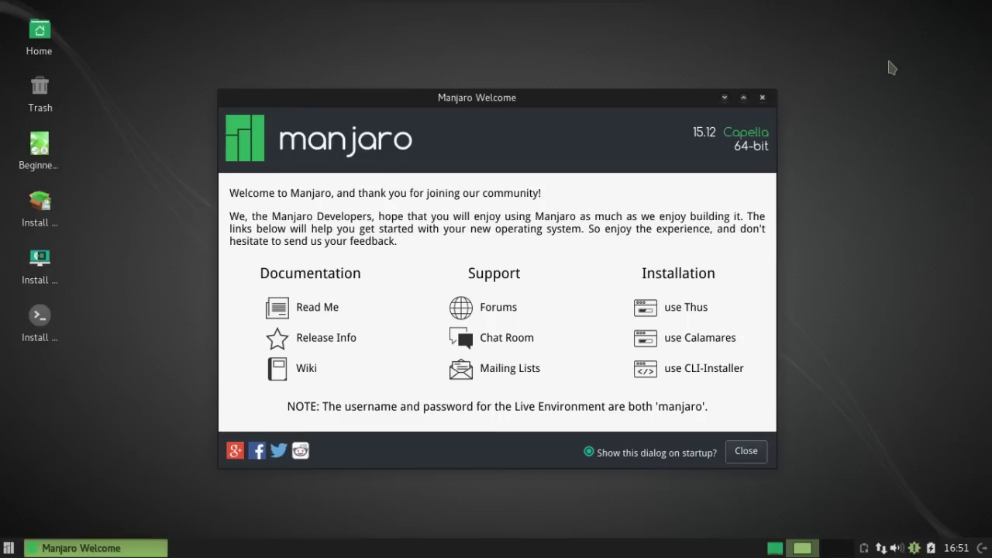
Open Beginner User Guide.pdf in qpdfview and page forward to the Contents on page 9/94.
left_click(47, 145)
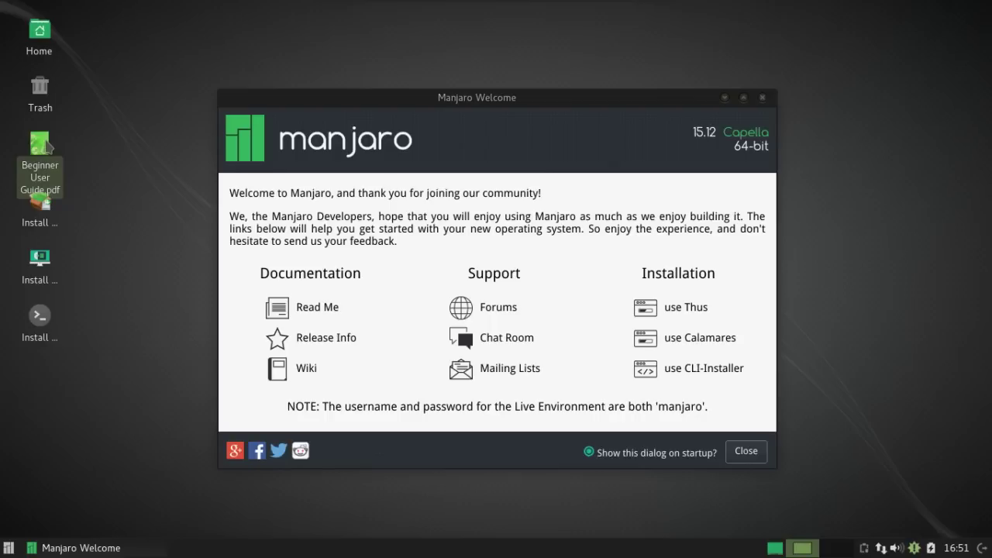
double_click(45, 144)
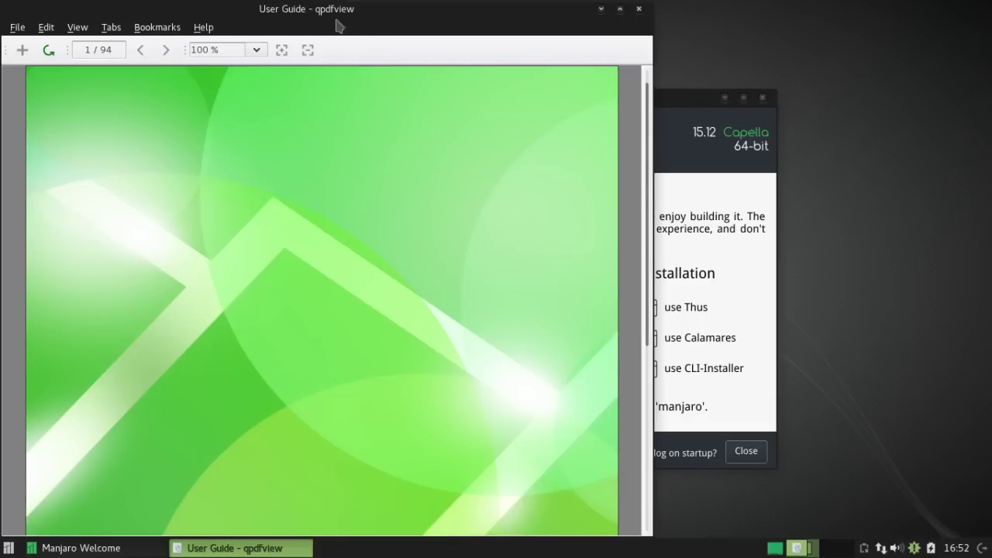
left_click(166, 51)
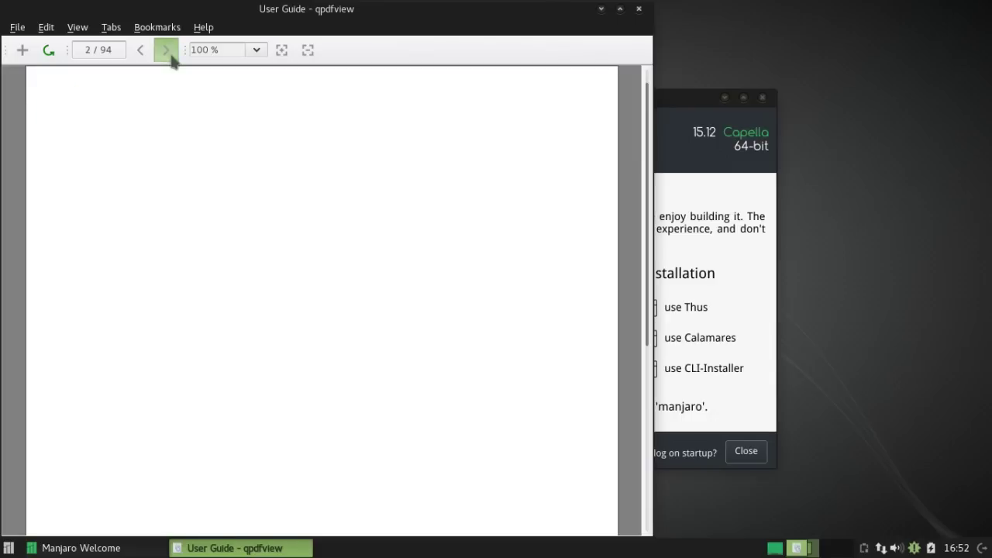
left_click(167, 52)
left_click(166, 52)
left_click(166, 51)
left_click(167, 51)
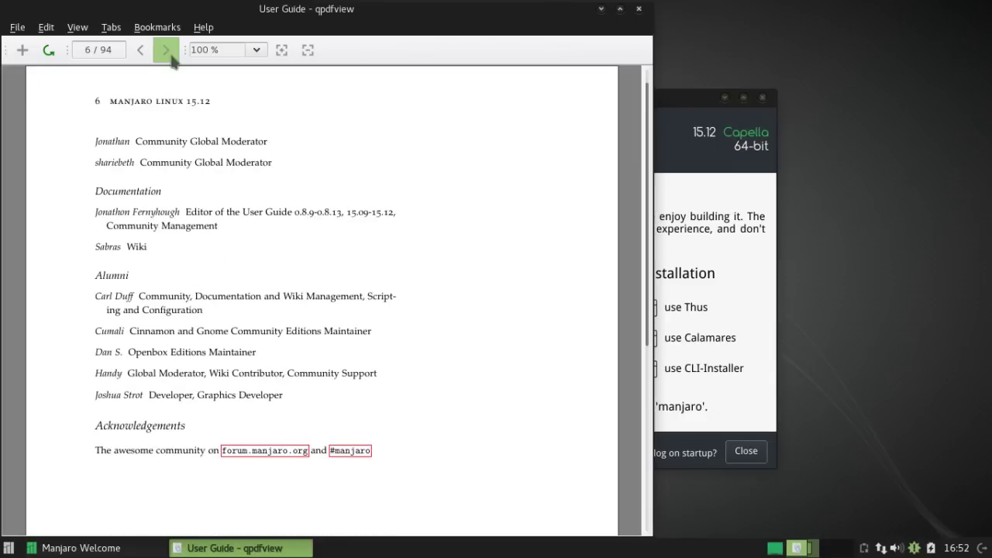
left_click(171, 58)
left_click(171, 58)
left_click(172, 58)
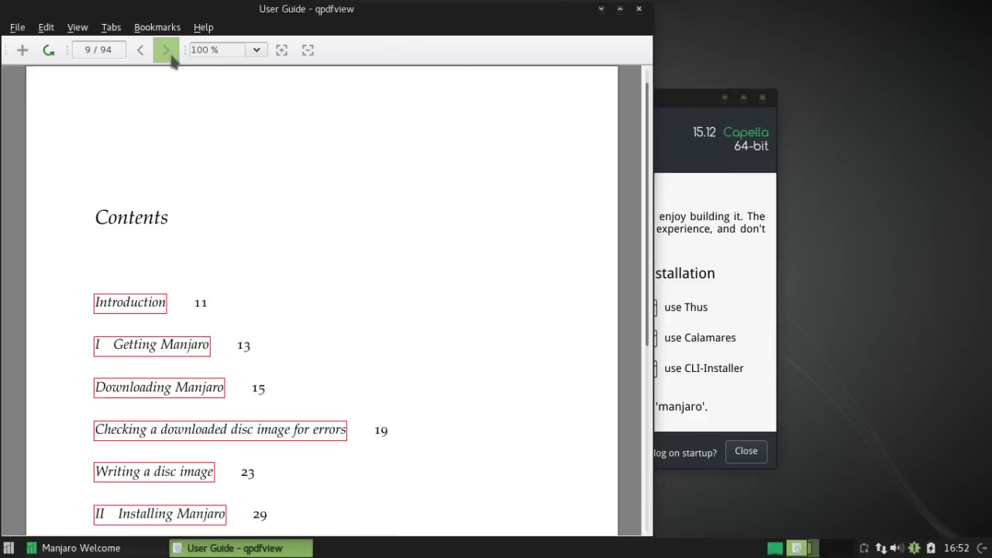
scroll(419, 237, "down", 3)
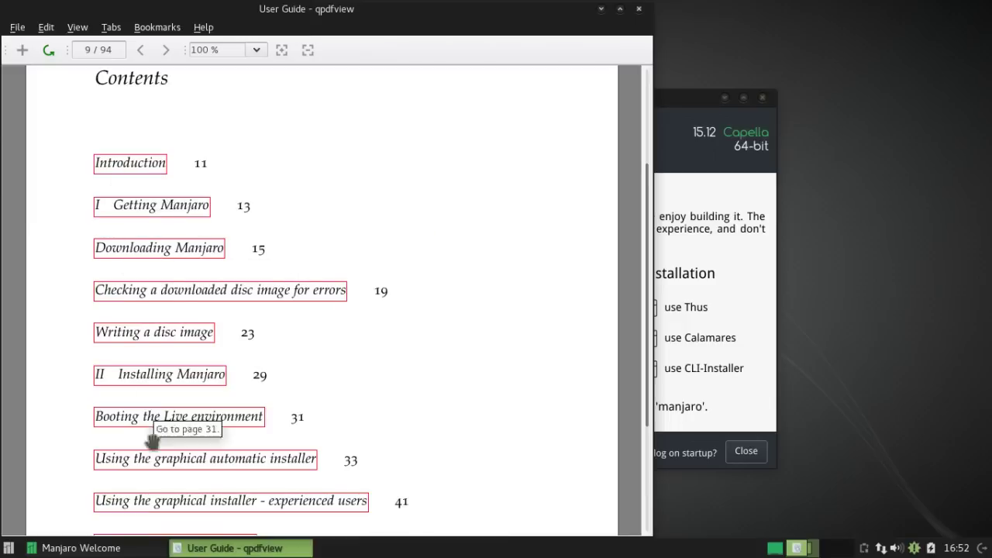
scroll(513, 312, "down", 2)
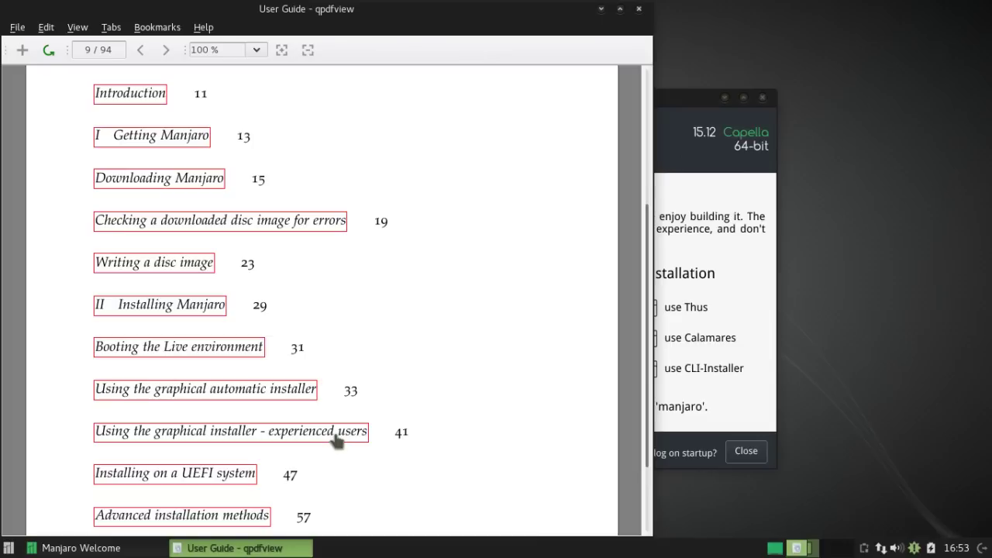
Close the qpdfview window to return to Manjaro Welcome.
left_click(640, 13)
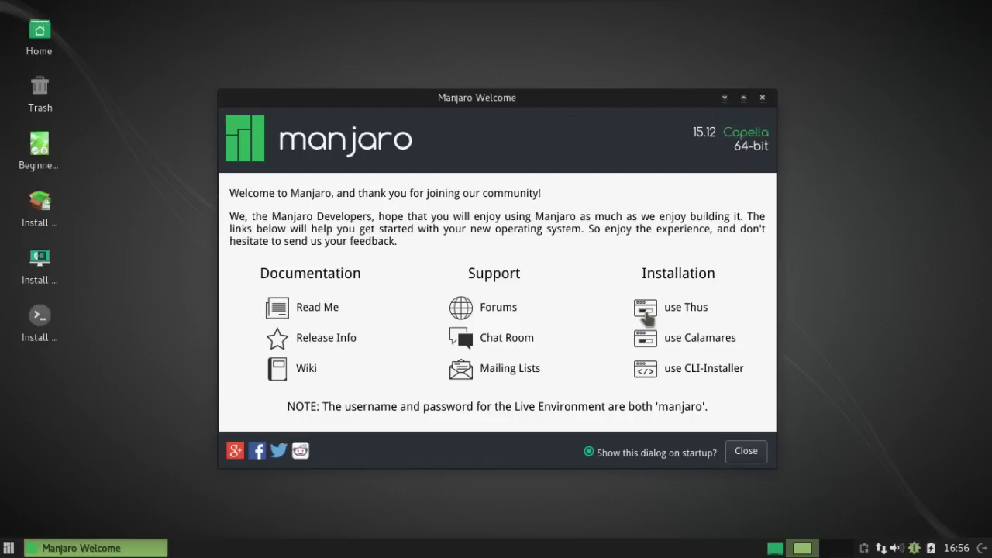
Start GParted from the application menu search and authenticate with the live session password.
left_click(9, 549)
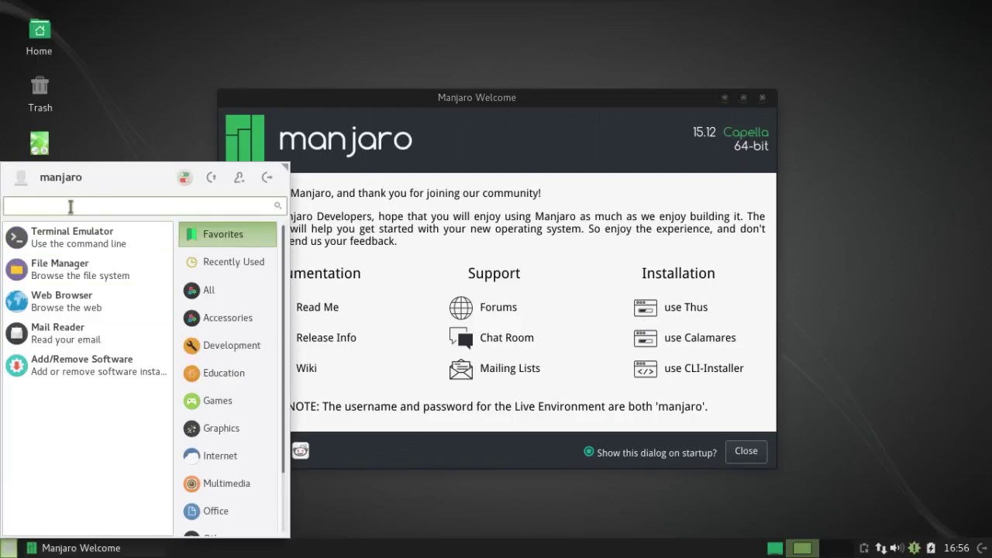
type("gparted")
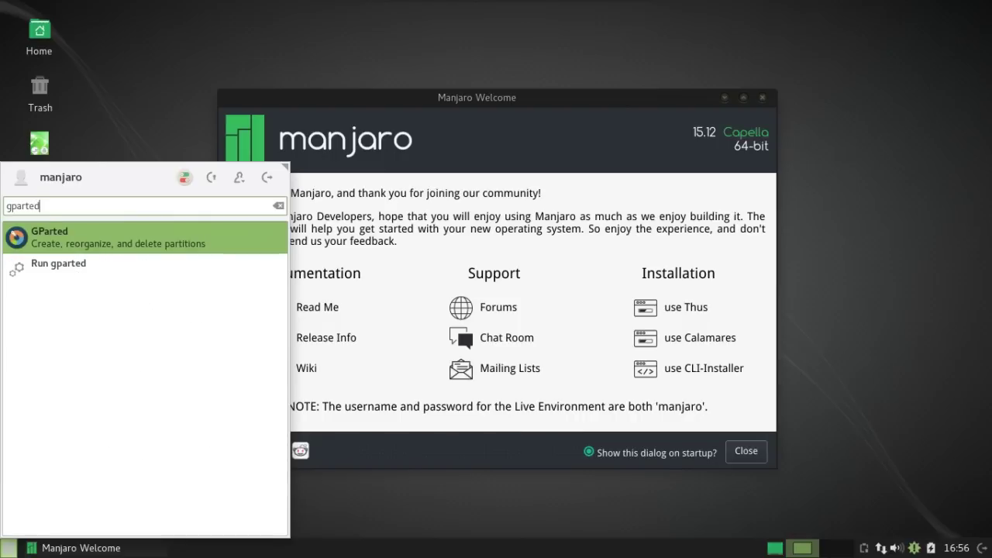
left_click(56, 234)
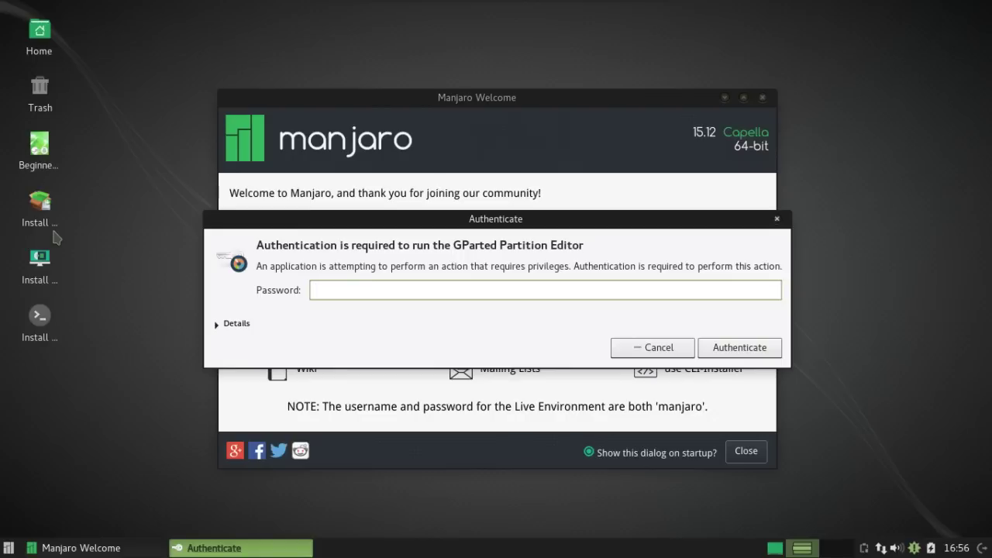
type("manjaro")
left_click(714, 348)
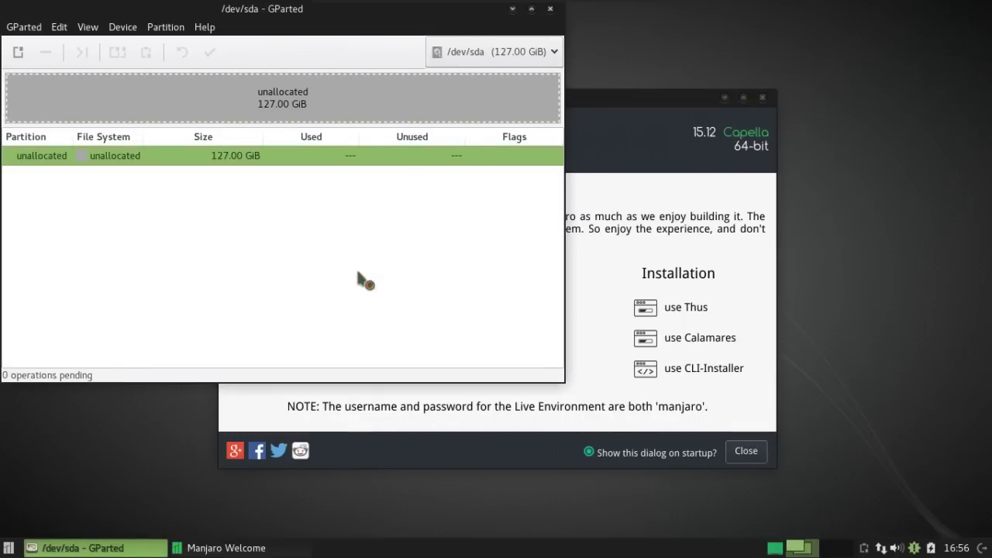
Create a new 100 MiB ext4 partition labelled /boot in the unallocated space of /dev/sda.
right_click(349, 101)
left_click(373, 113)
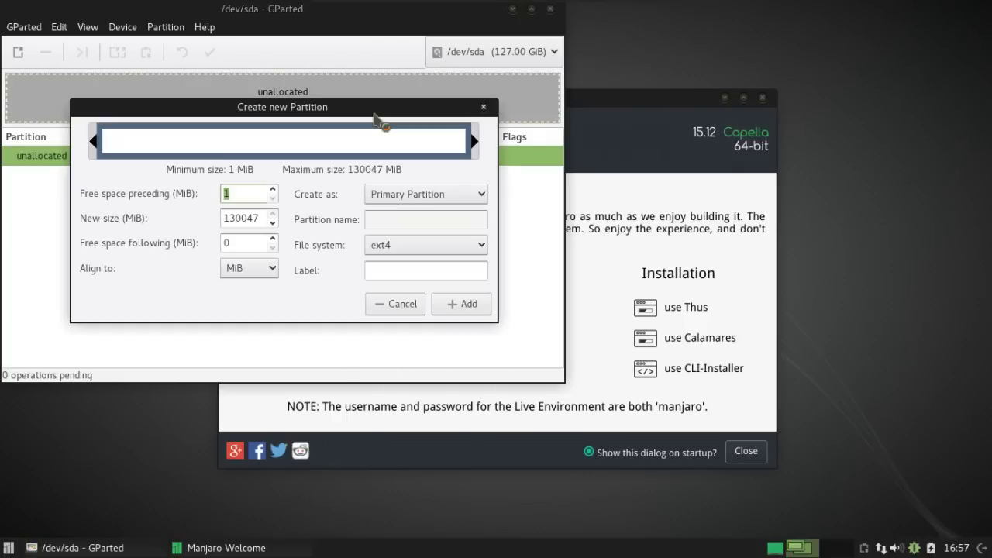
left_click(370, 272)
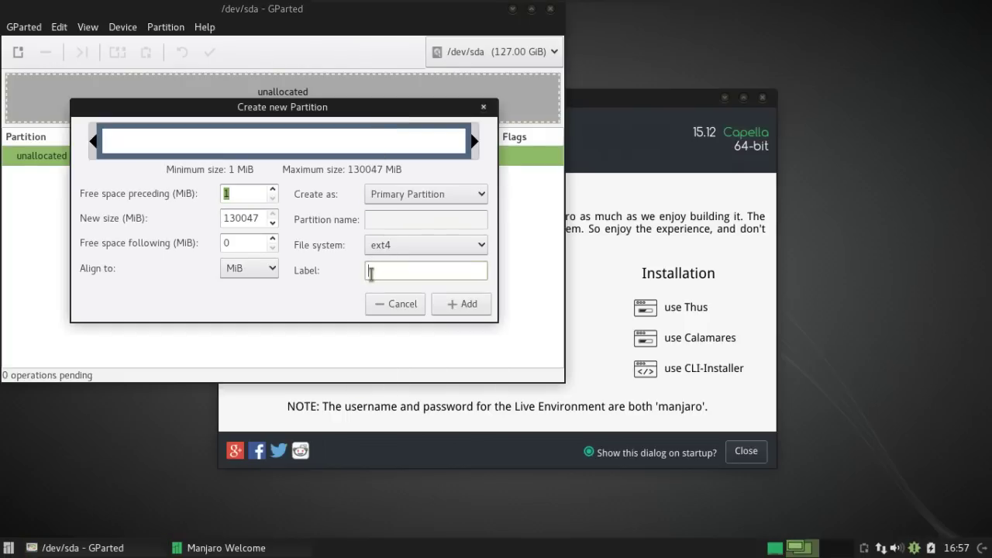
type("/boot")
left_click_drag(262, 220, 174, 216)
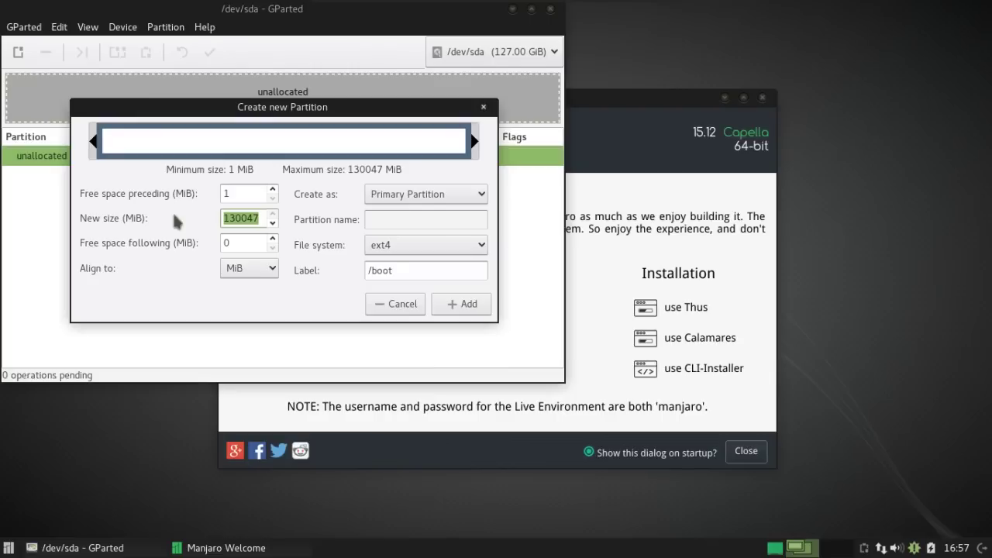
type("100")
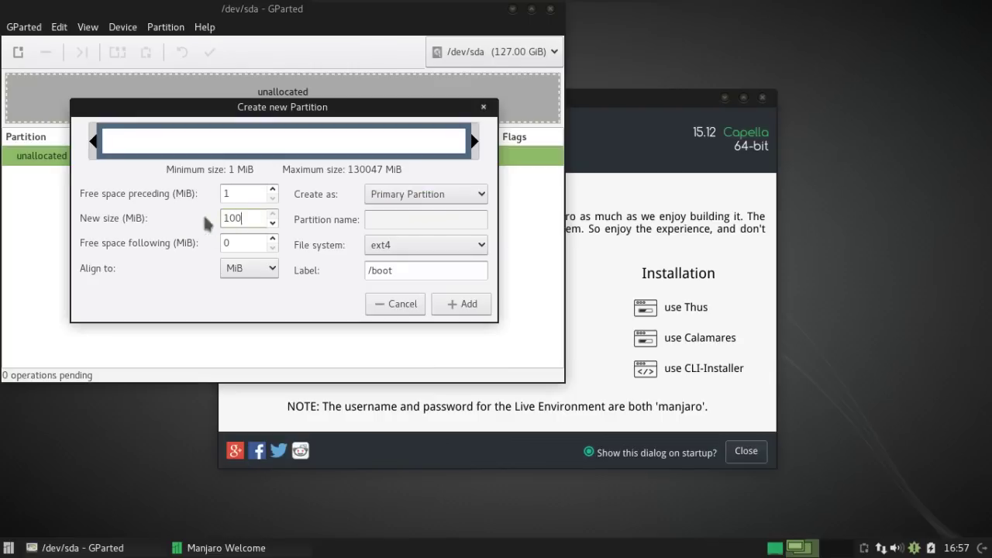
left_click(408, 245)
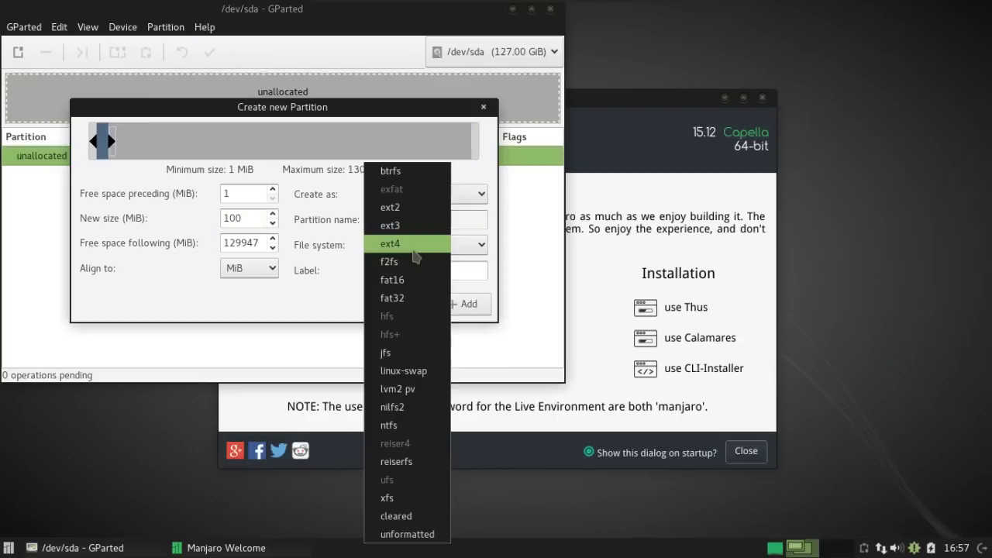
left_click(408, 245)
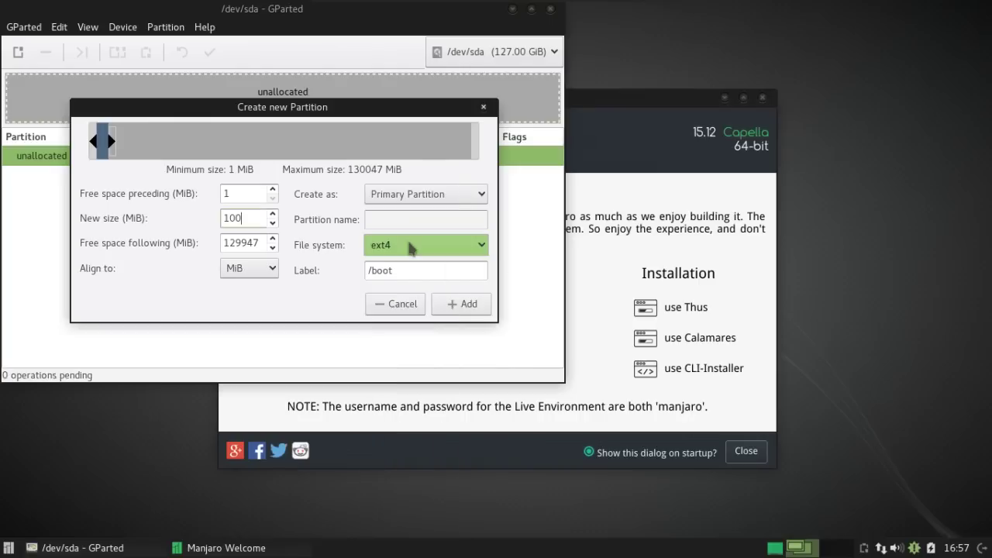
left_click(460, 305)
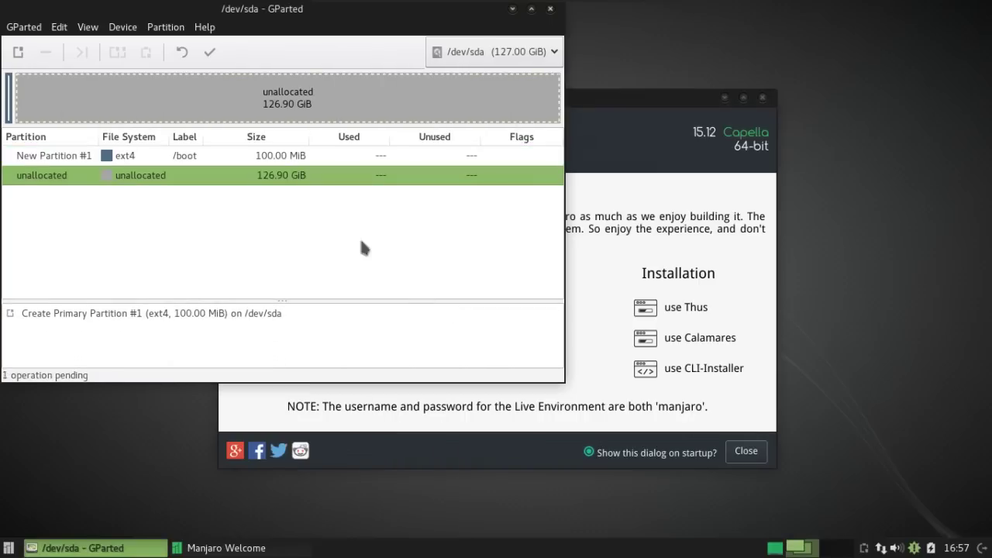
Add a 2000 MiB linux-swap partition after /boot.
right_click(233, 95)
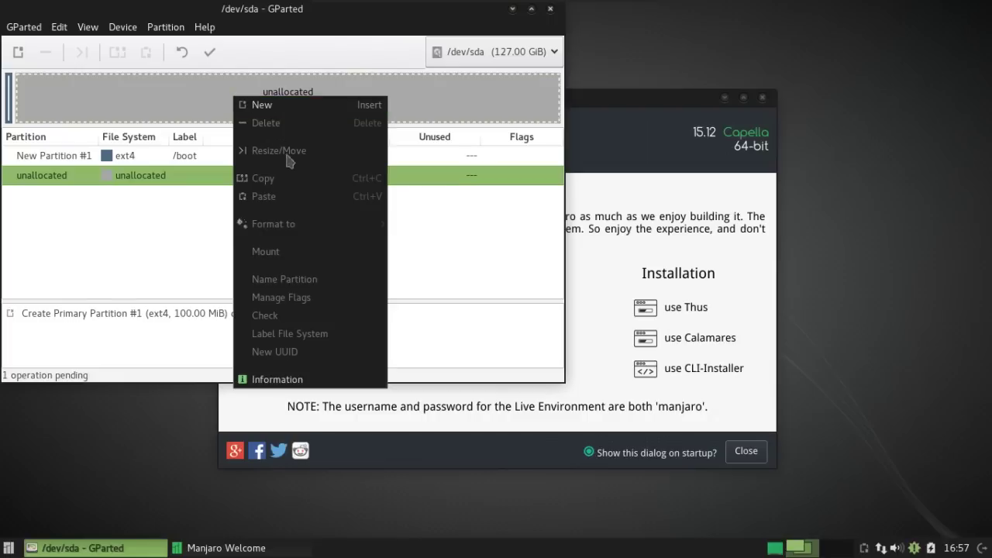
left_click(287, 109)
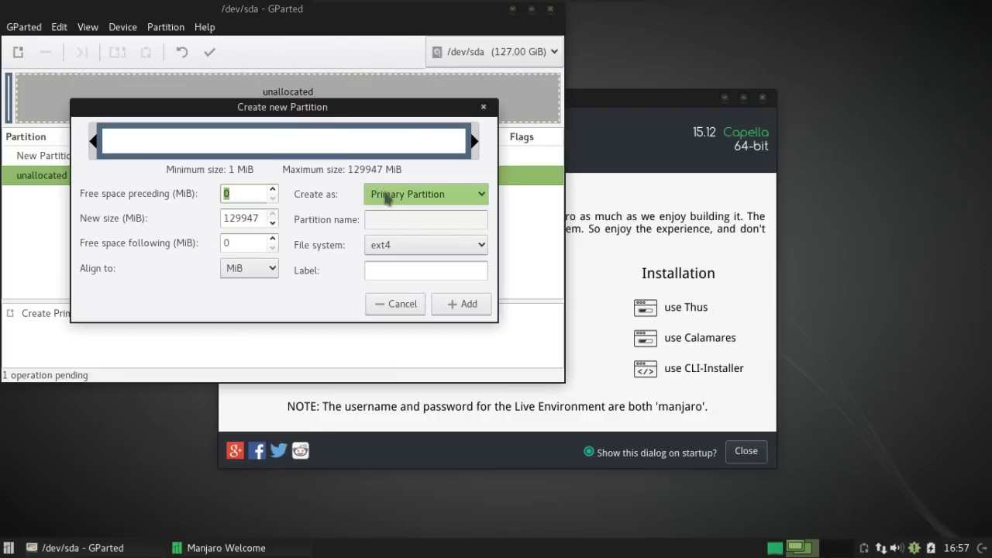
left_click(399, 246)
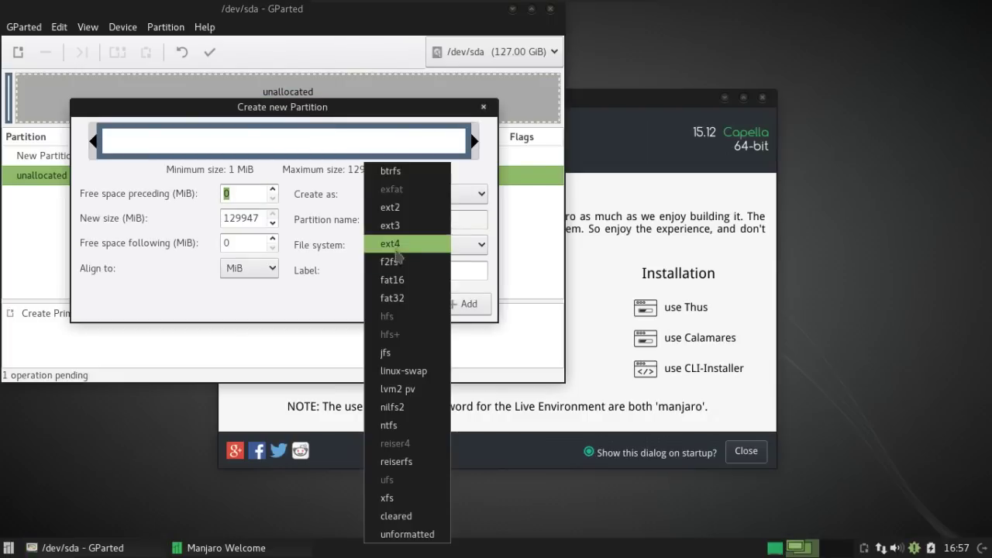
left_click(416, 371)
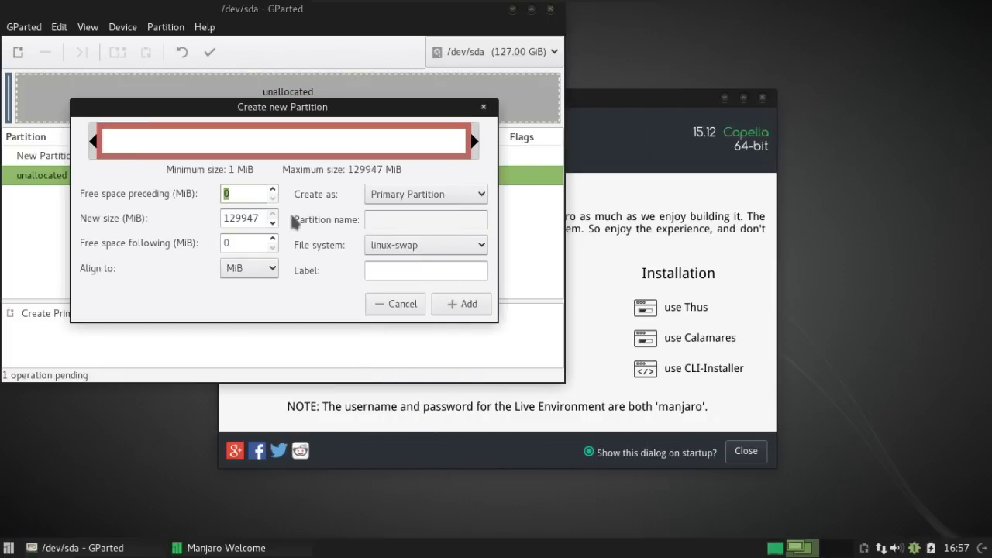
left_click_drag(258, 219, 131, 206)
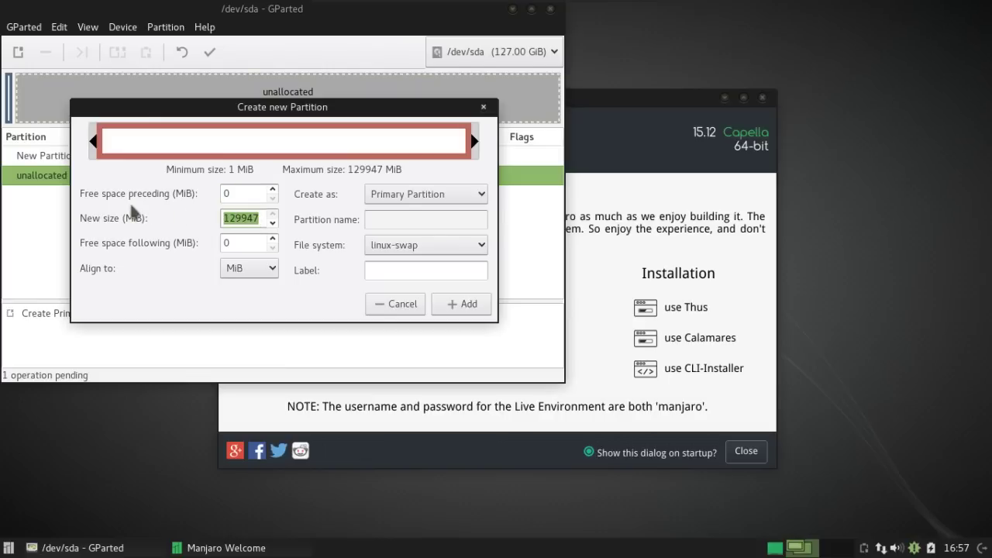
type("2000")
key("Return")
Add a 20000 MiB ext4 partition labelled /root after the swap partition.
right_click(137, 111)
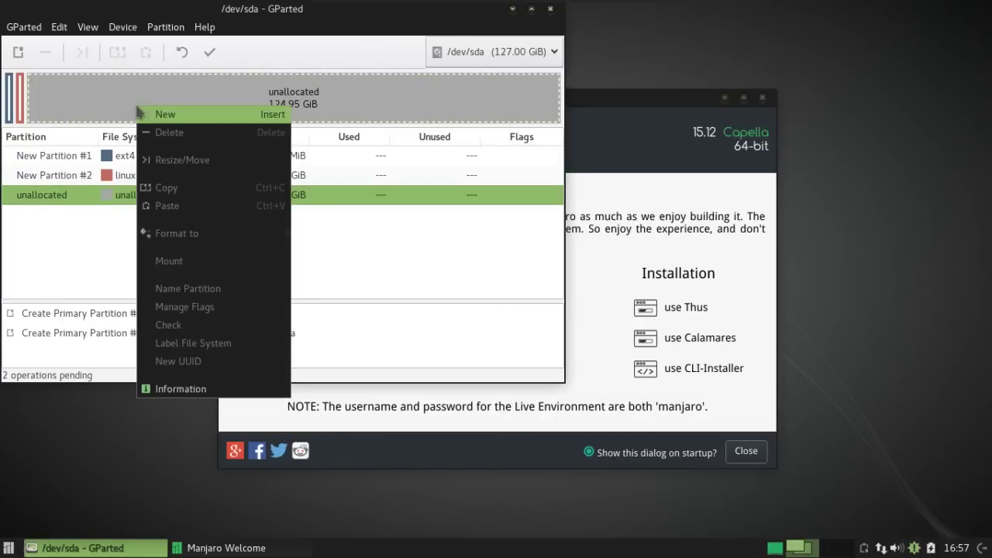
left_click(177, 116)
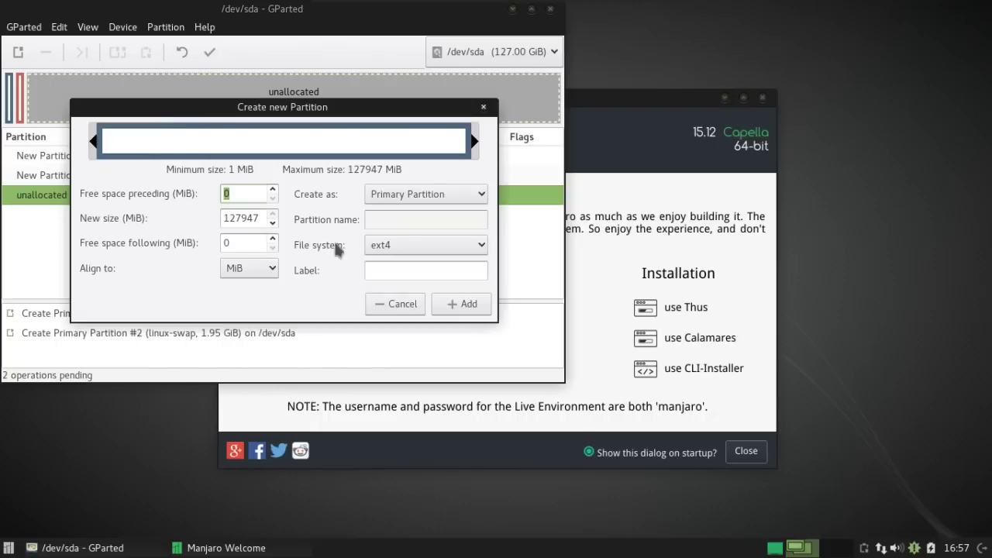
double_click(260, 217)
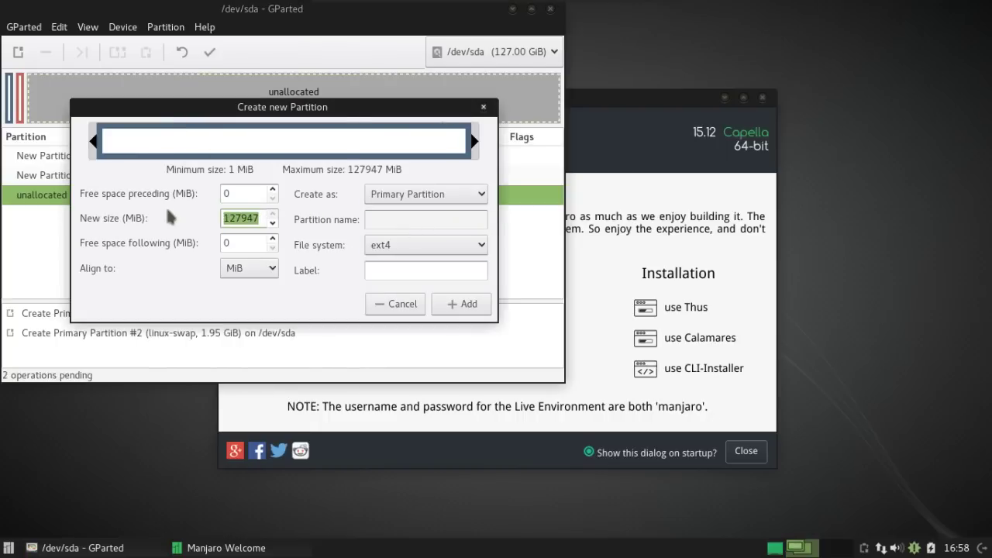
type("20000")
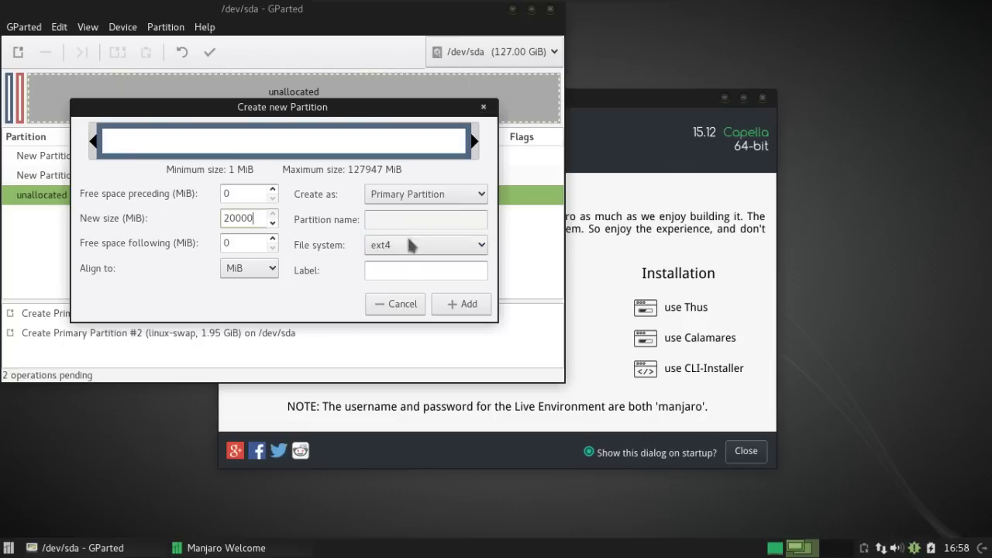
left_click(396, 272)
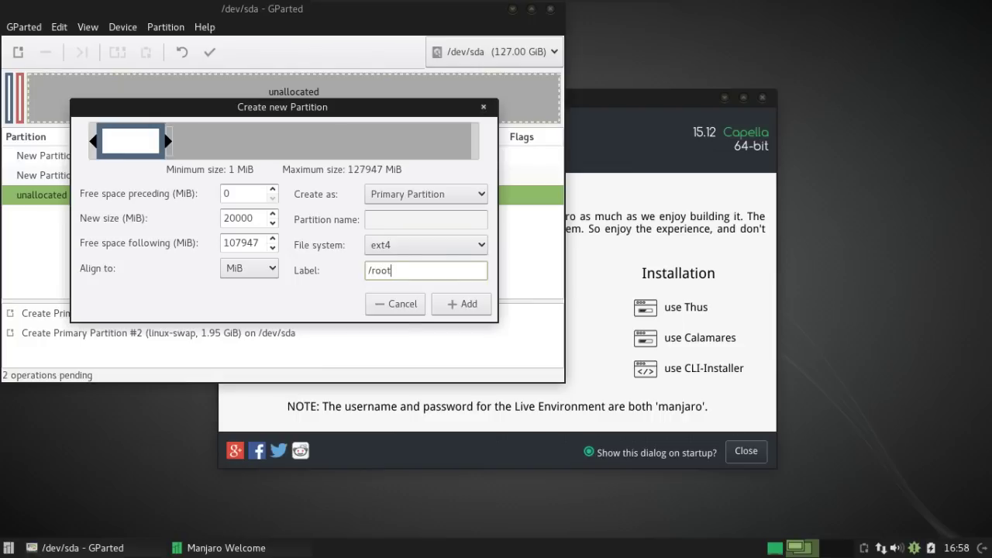
left_click(469, 304)
right_click(211, 118)
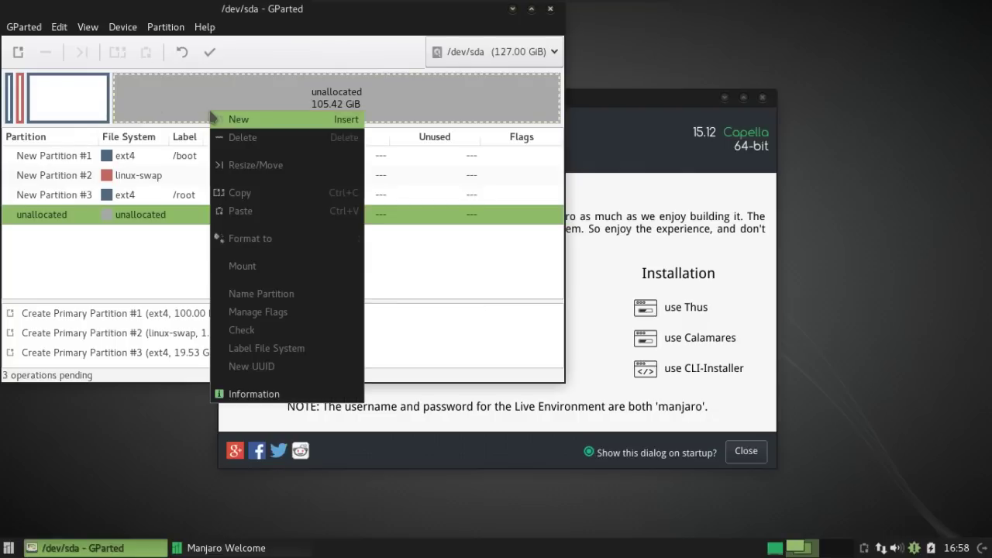
Add an ext4 partition labelled /home filling the remaining 105.42 GiB.
left_click(235, 122)
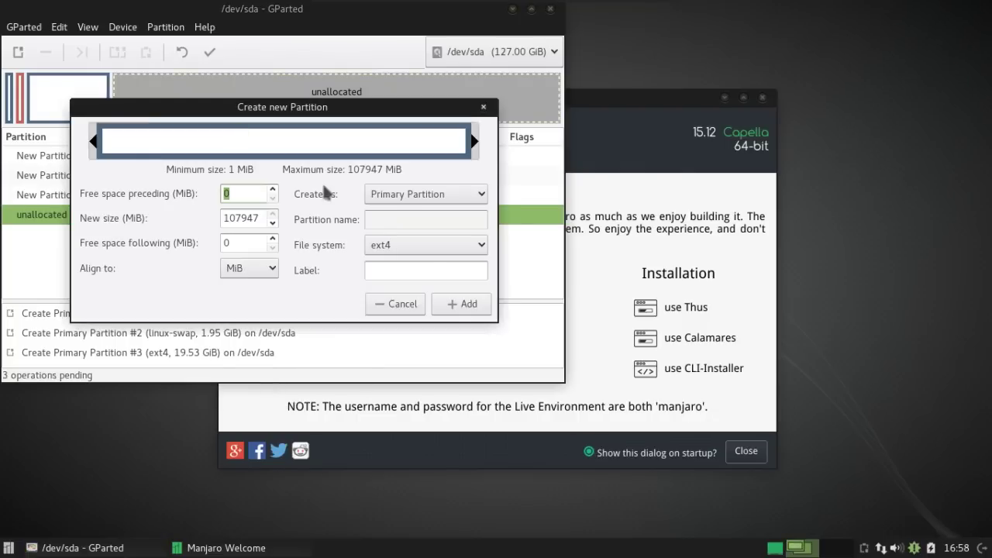
left_click(413, 271)
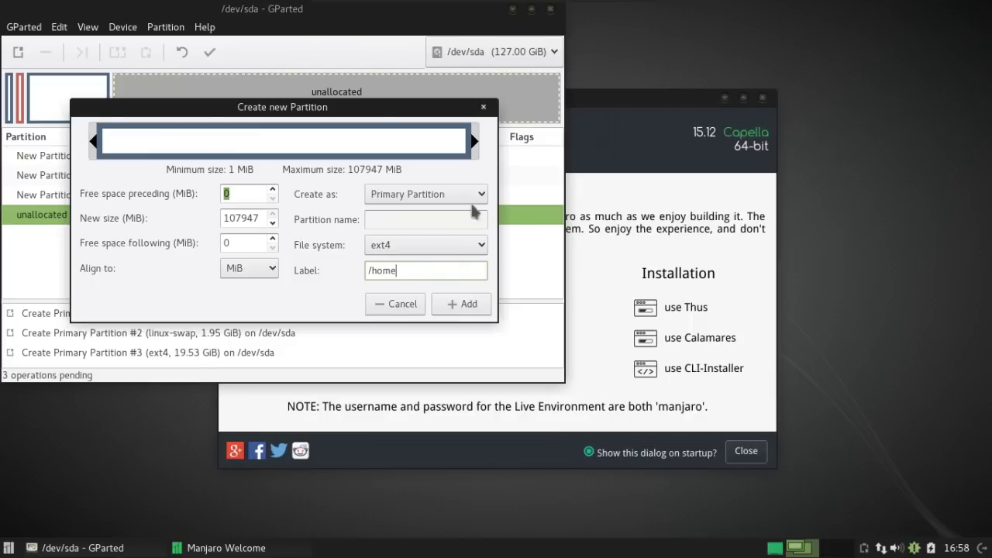
left_click(469, 305)
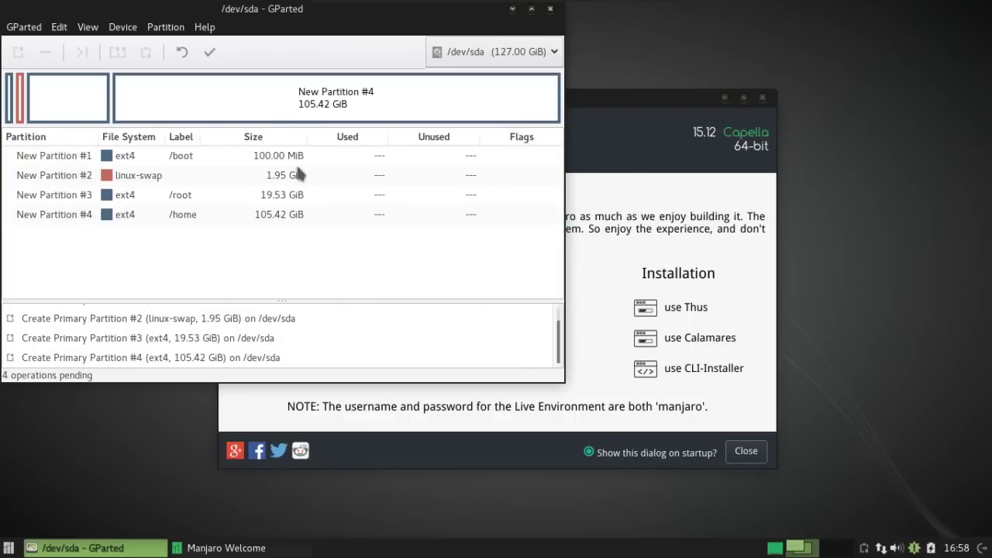
Apply all pending partition operations to /dev/sda and close GParted.
left_click(211, 54)
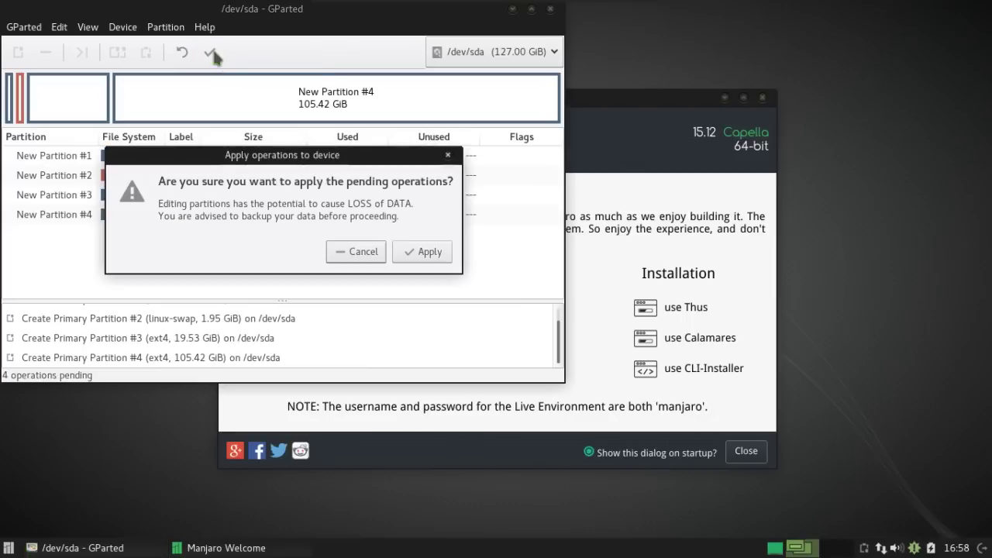
left_click(429, 251)
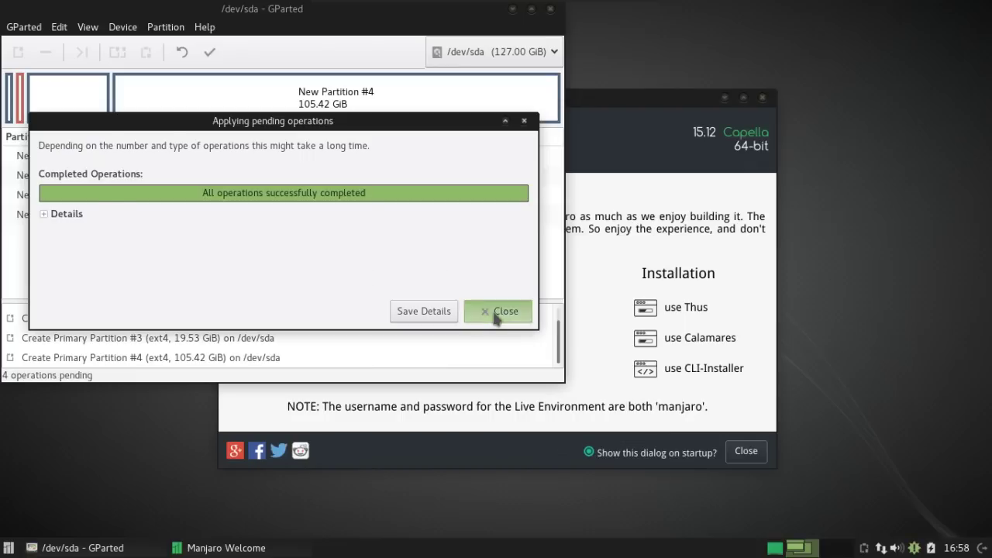
left_click(496, 311)
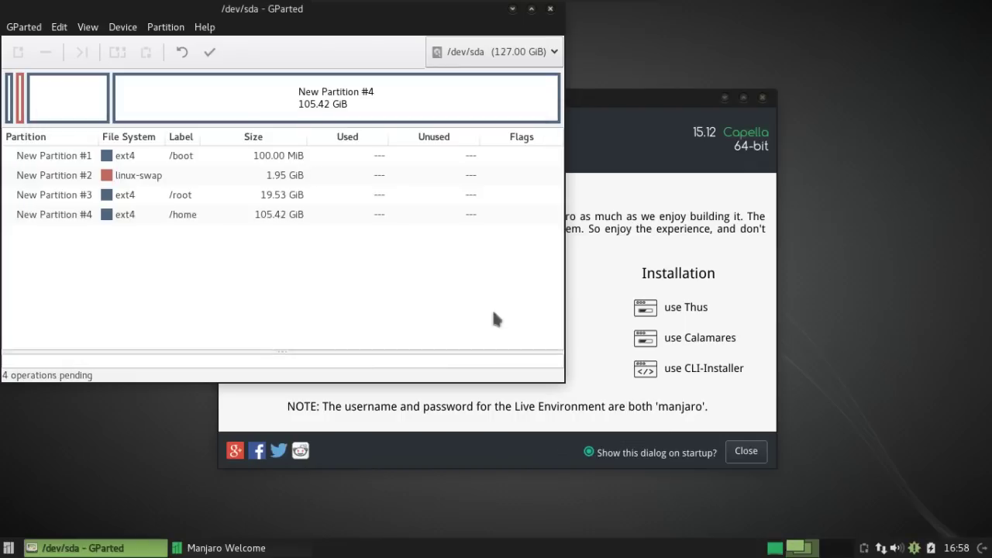
left_click(551, 11)
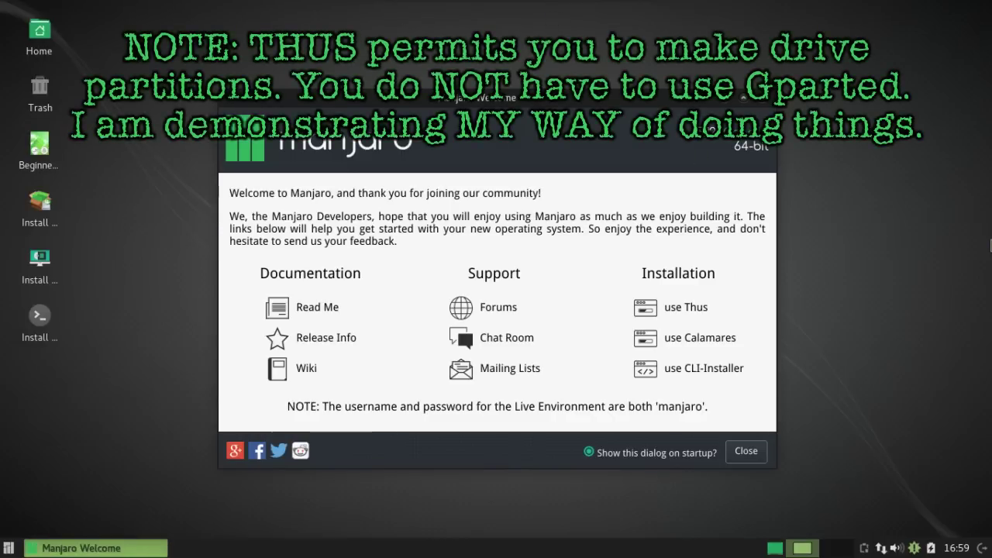
Launch the Thus installer from the Installation section of Manjaro Welcome.
left_click(646, 308)
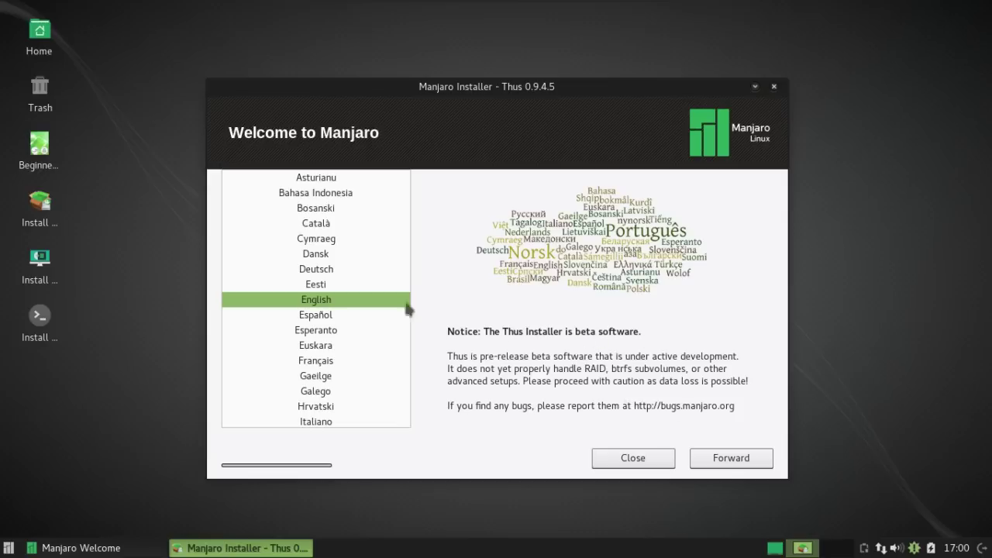
Keep English as the language and set the location to English (US), United States.
left_click(726, 458)
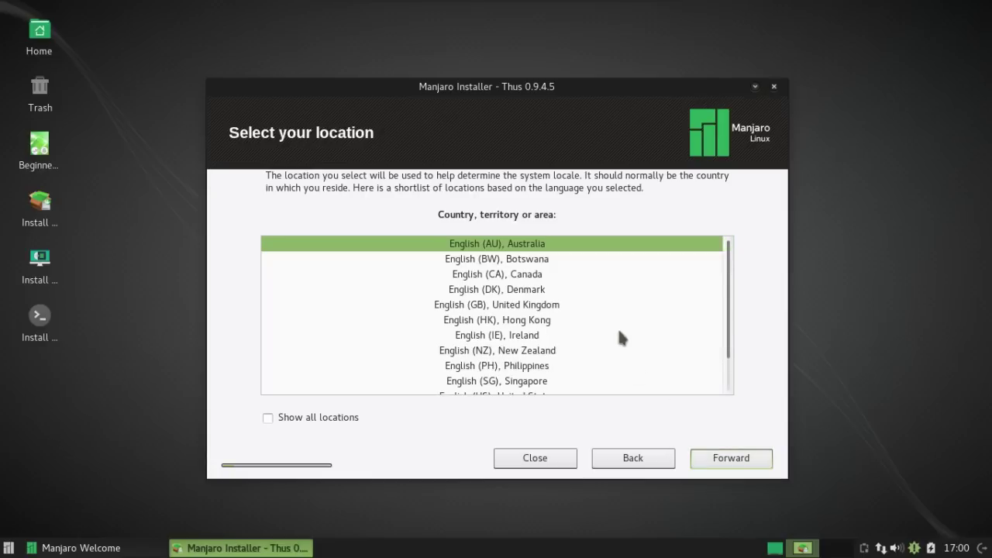
scroll(618, 331, "down", 3)
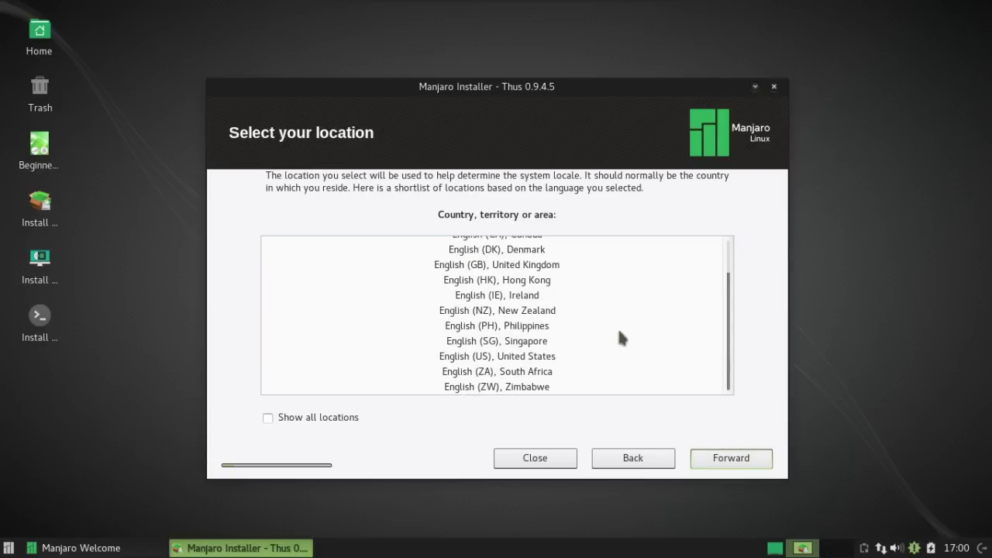
left_click(509, 358)
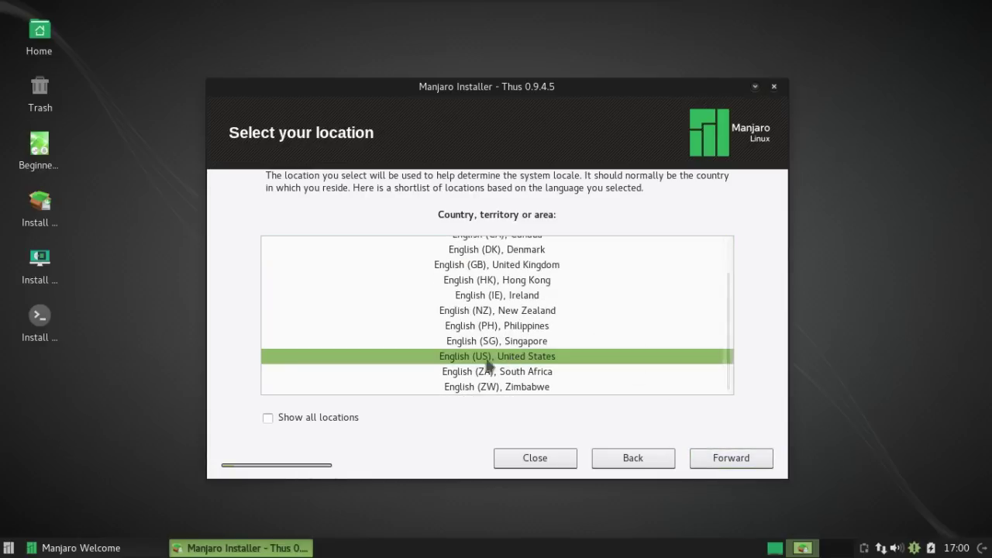
left_click(729, 459)
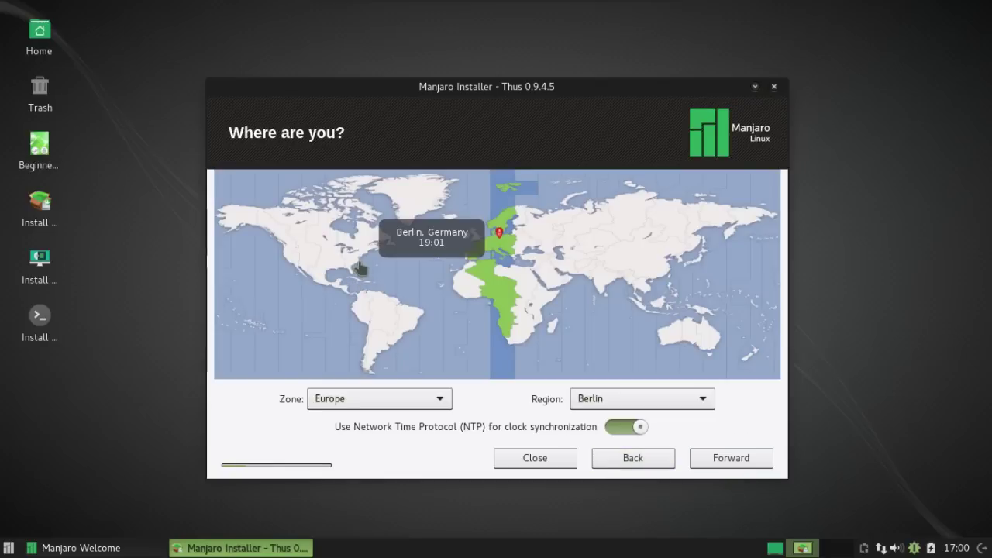
Accept the default timezone and USA keyboard, pass the system check, and choose manual partitioning.
left_click(727, 461)
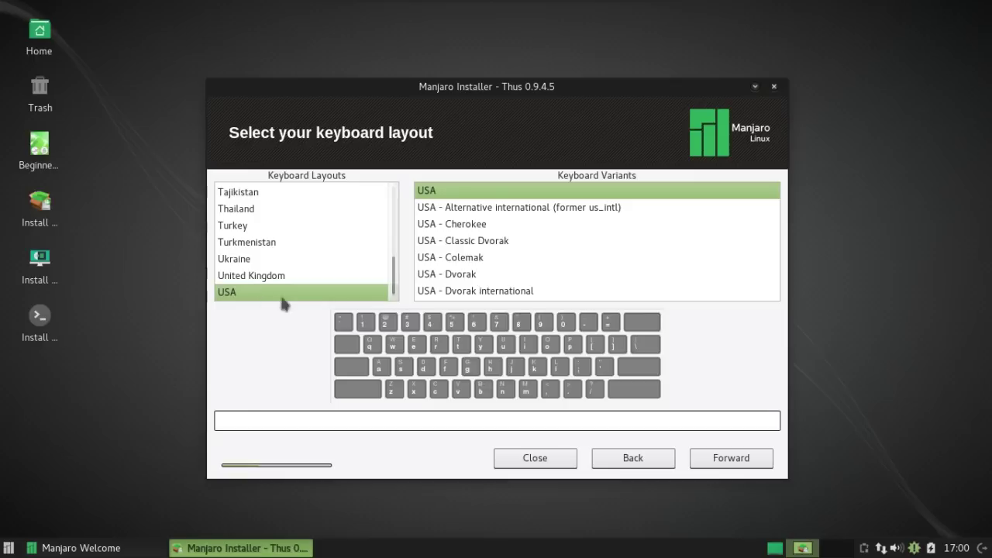
left_click(717, 460)
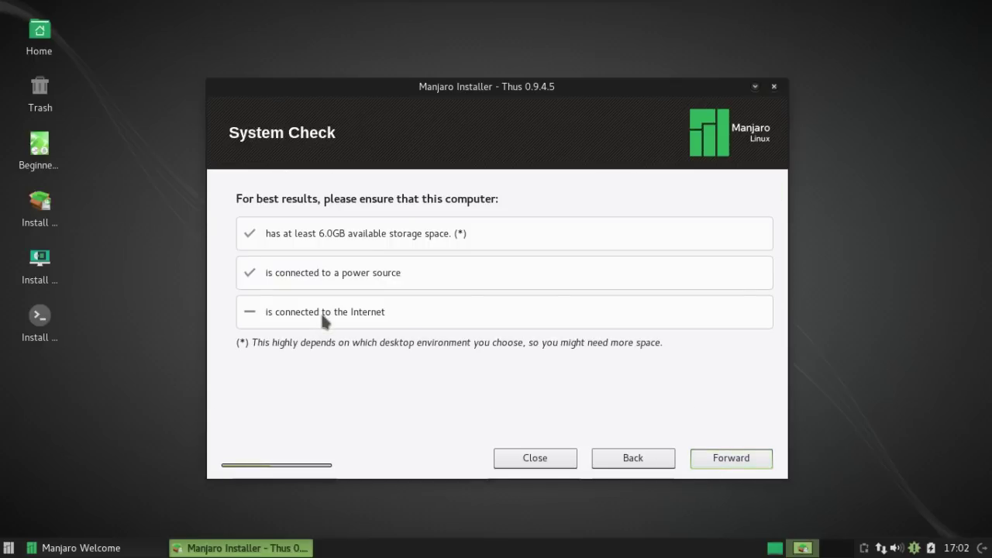
left_click(738, 462)
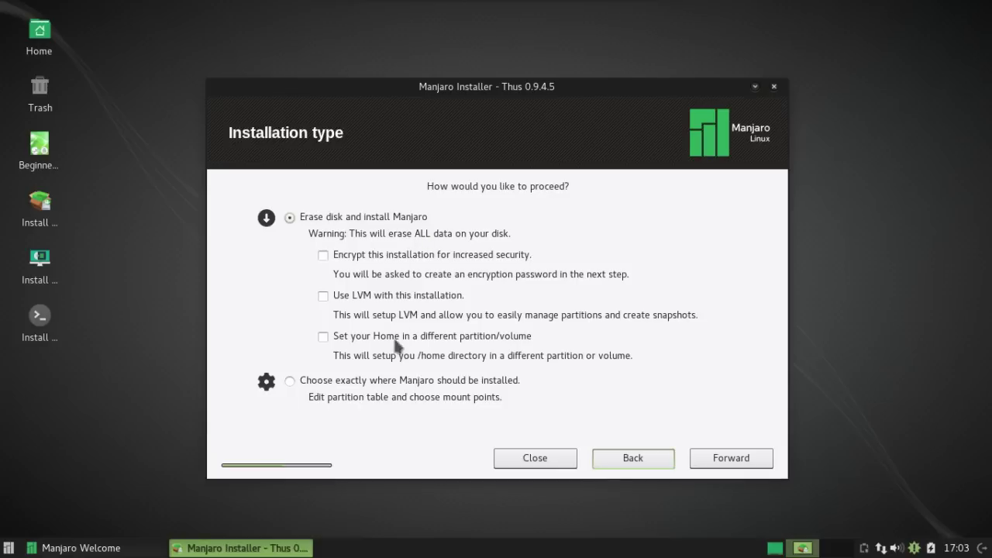
left_click(290, 380)
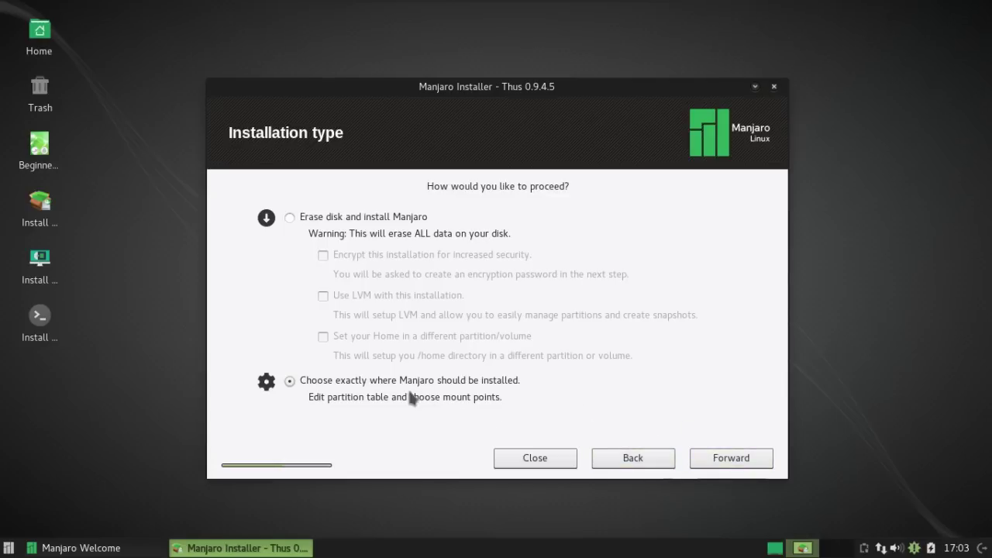
left_click(731, 459)
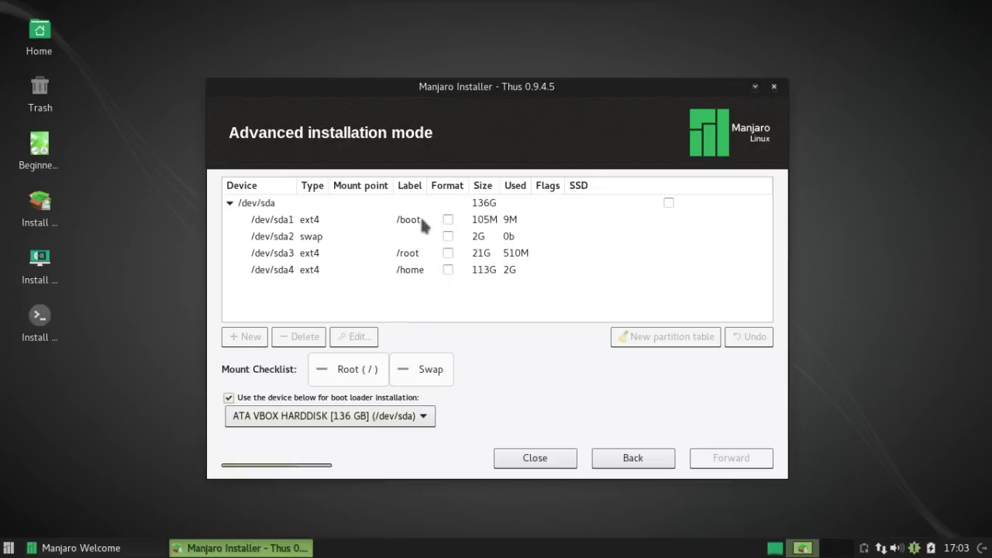
Tick Format on sda1, sda3 and sda4, and mount /dev/sda1 at /boot.
left_click(448, 221)
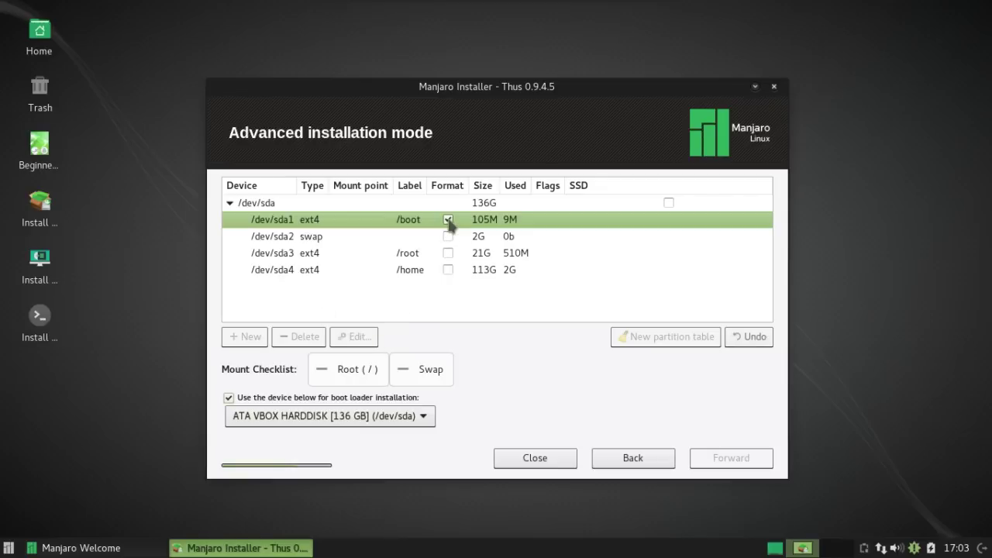
left_click(448, 253)
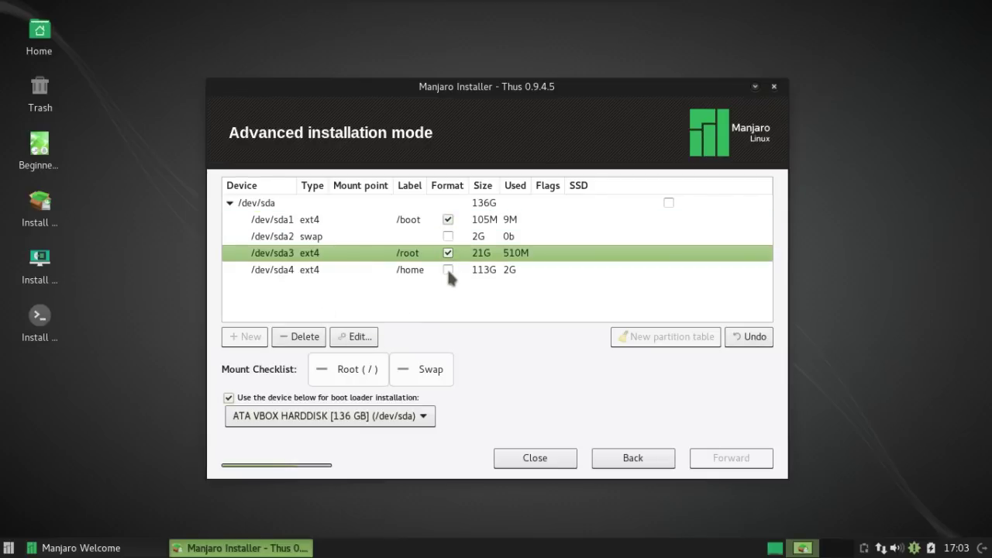
left_click(448, 270)
left_click(302, 224)
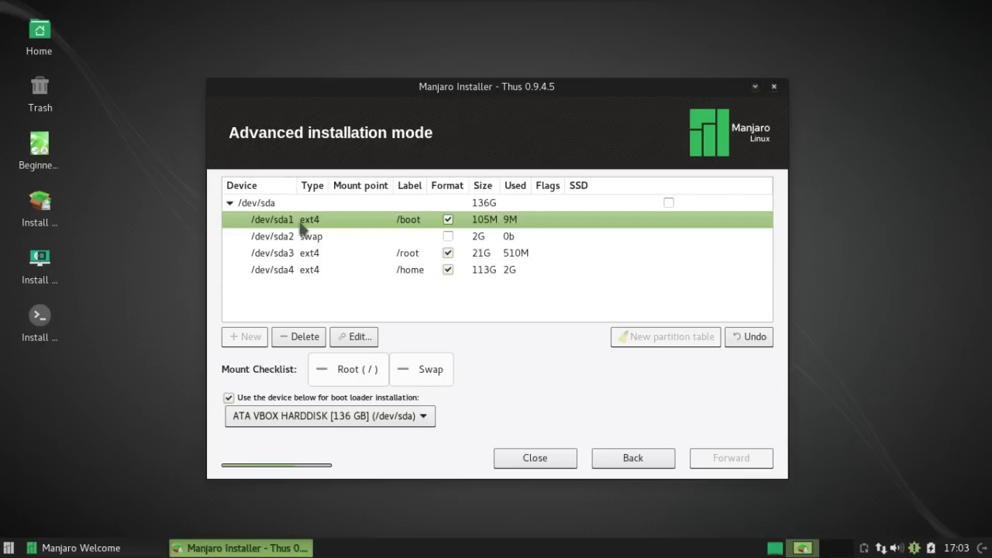
left_click(359, 337)
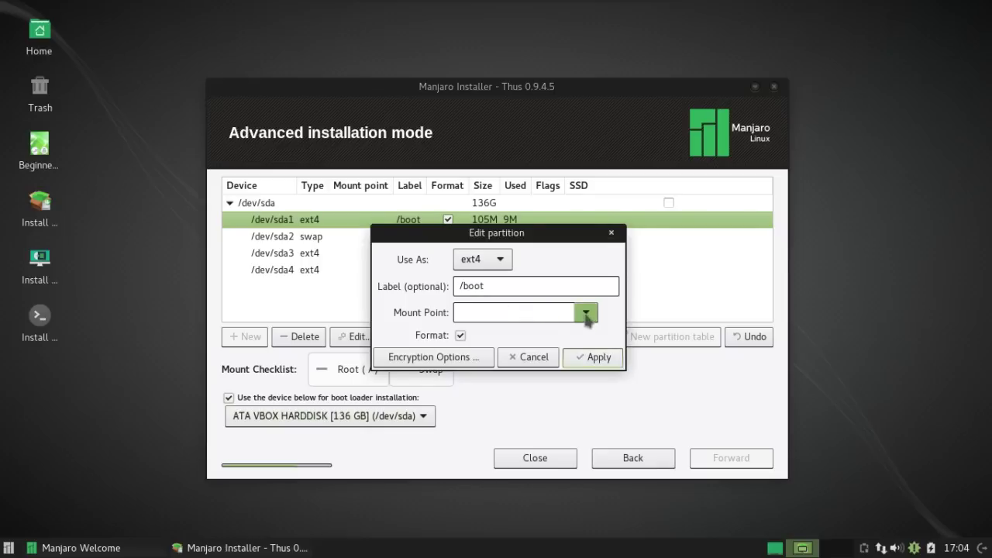
left_click(586, 314)
left_click(533, 355)
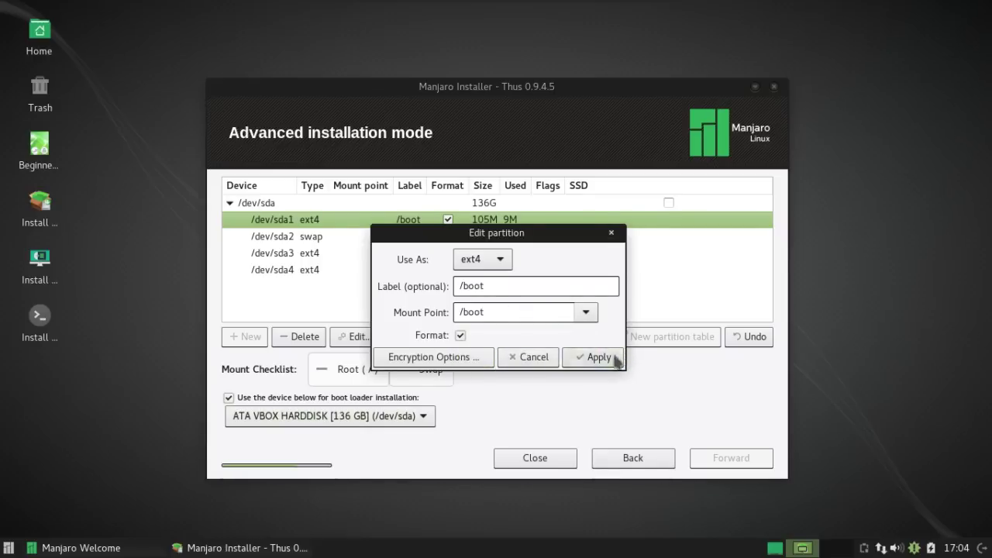
left_click(596, 358)
Mount /dev/sda3 at the root /.
left_click(352, 256)
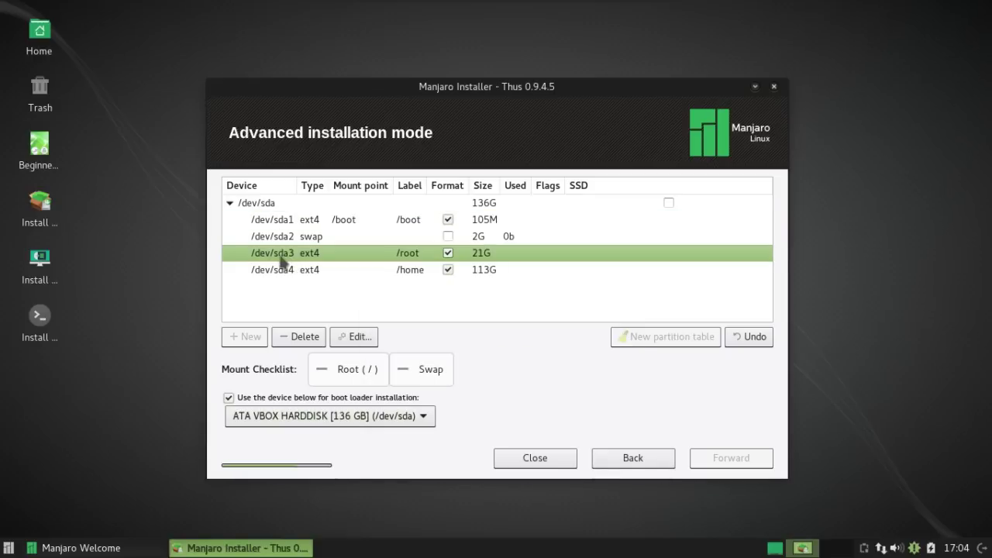
left_click(356, 343)
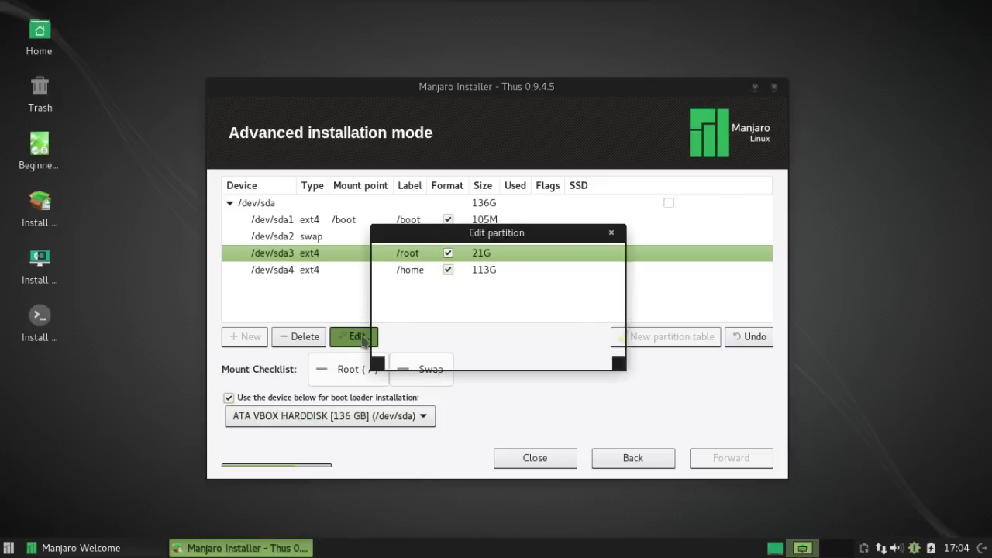
left_click(586, 312)
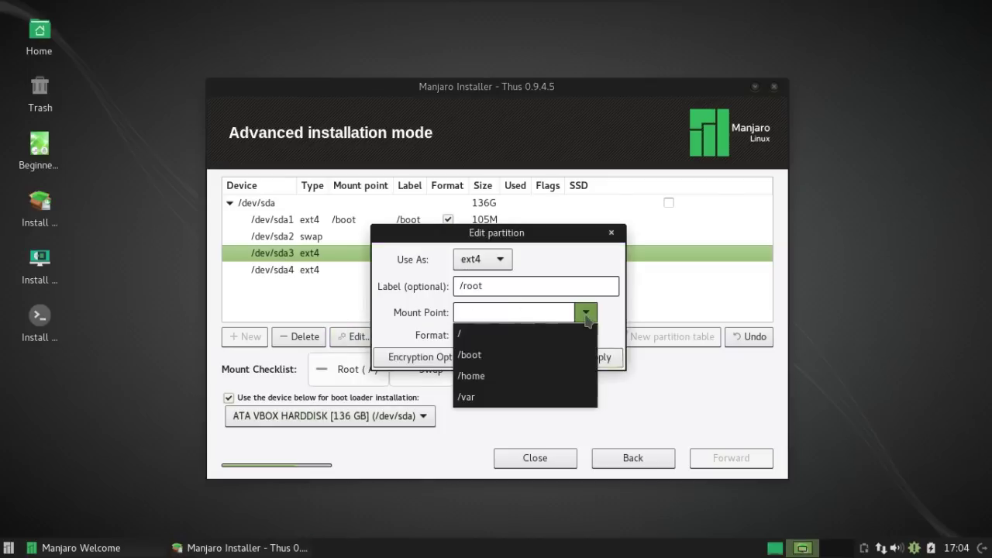
left_click(485, 338)
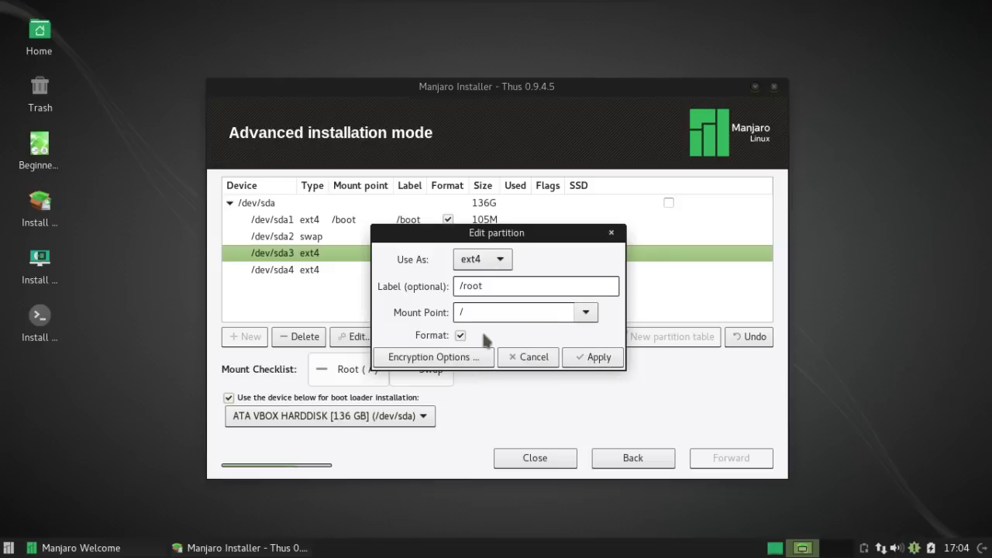
left_click(607, 358)
Mount /dev/sda4 at /home, leaving encryption off.
left_click(287, 271)
left_click(358, 338)
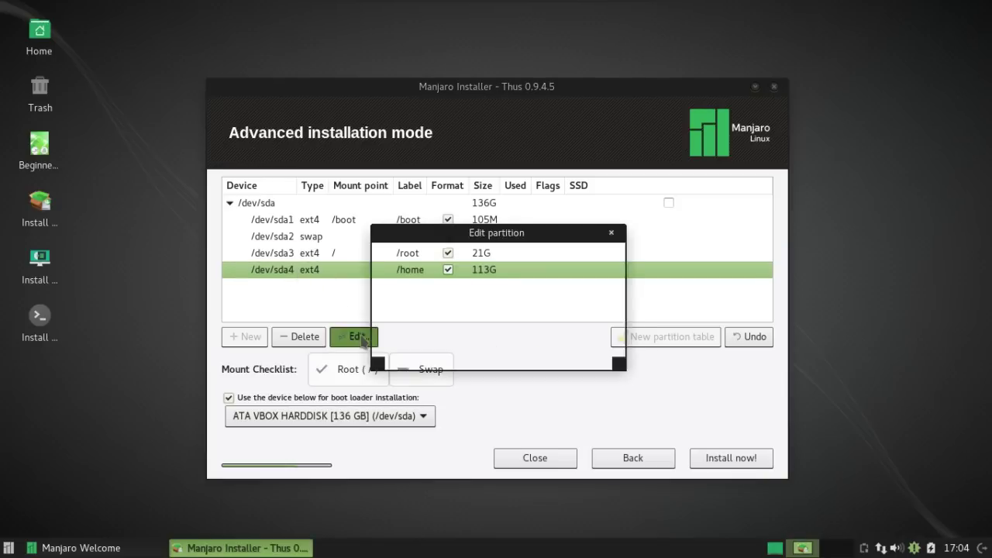
left_click(586, 314)
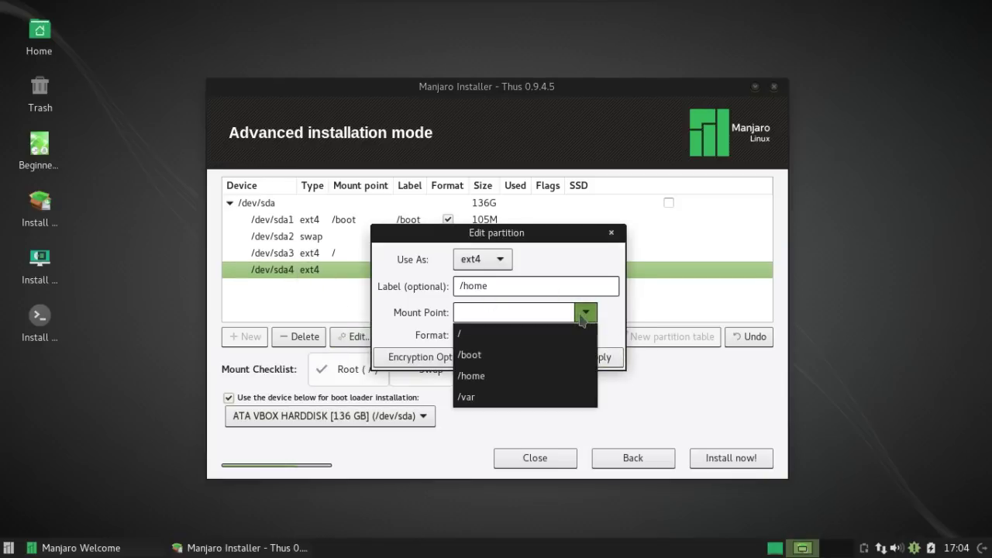
left_click(555, 375)
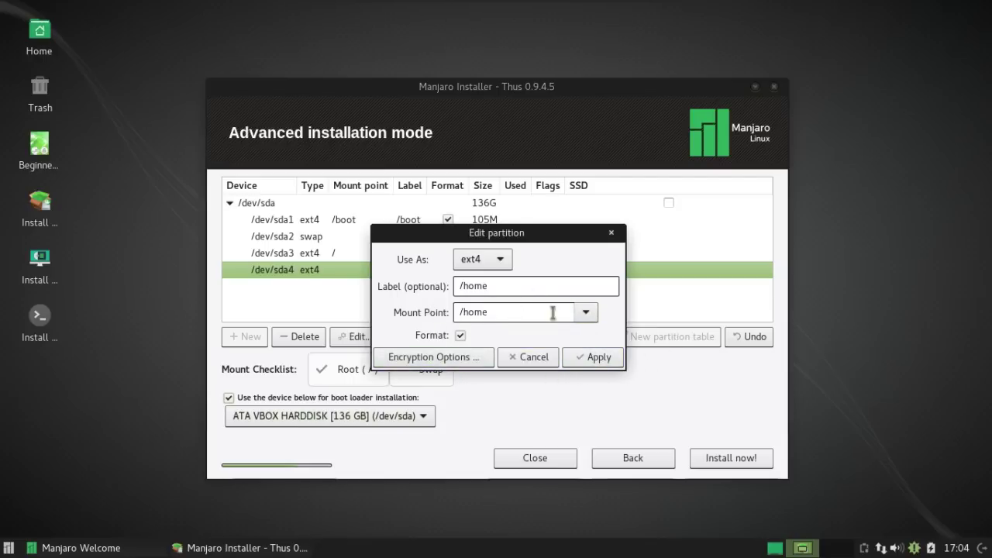
left_click(447, 358)
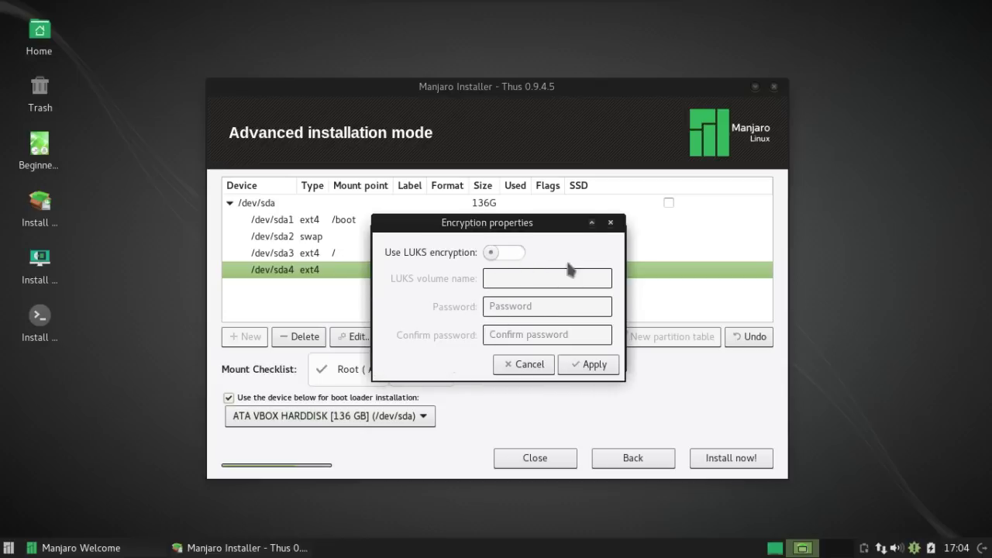
left_click(529, 369)
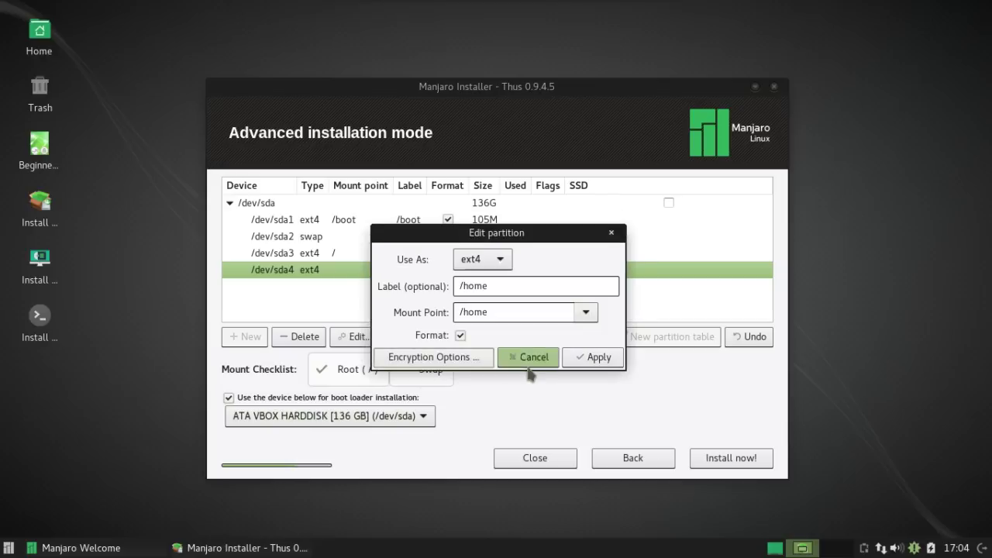
left_click(611, 356)
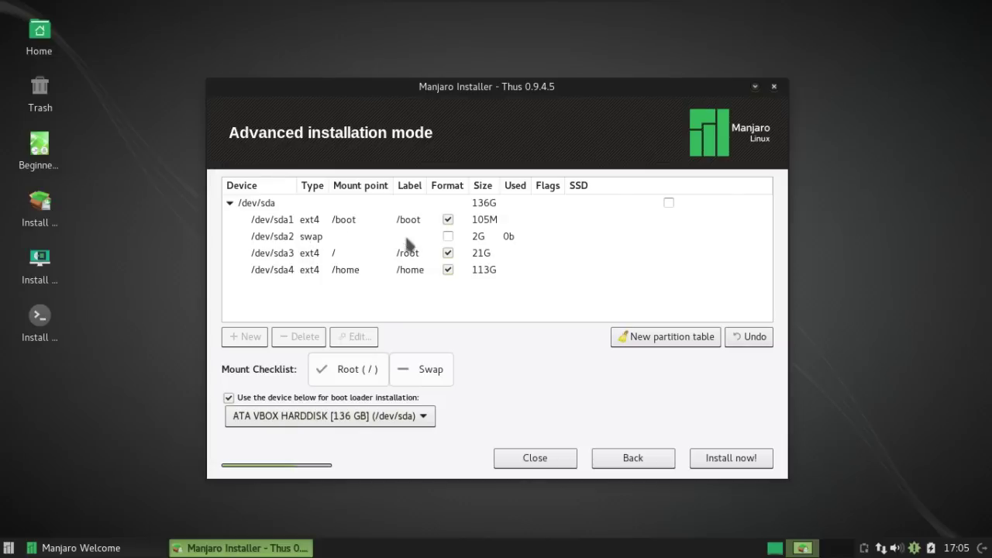
Format the /dev/sda2 swap partition, apply the partition actions and start the installation.
left_click(449, 239)
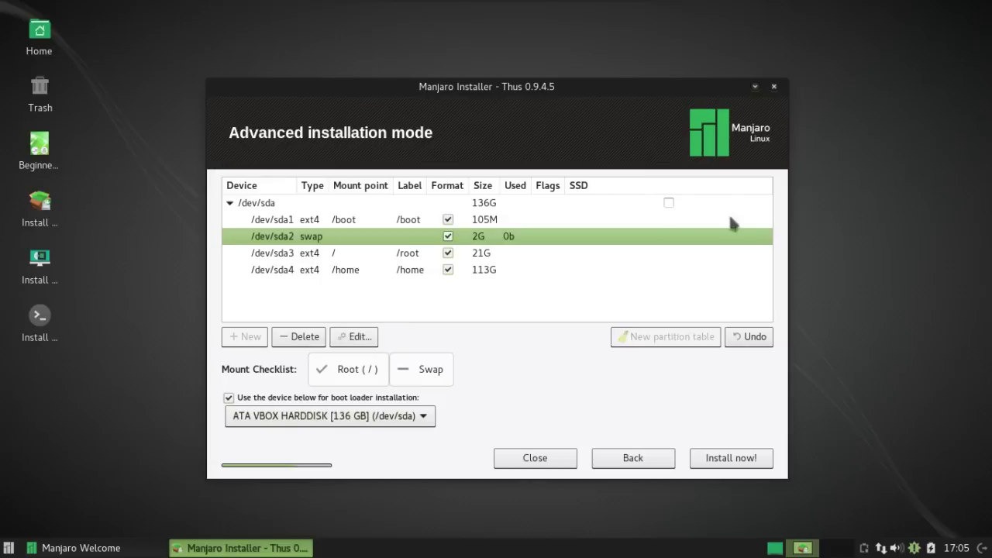
left_click(731, 458)
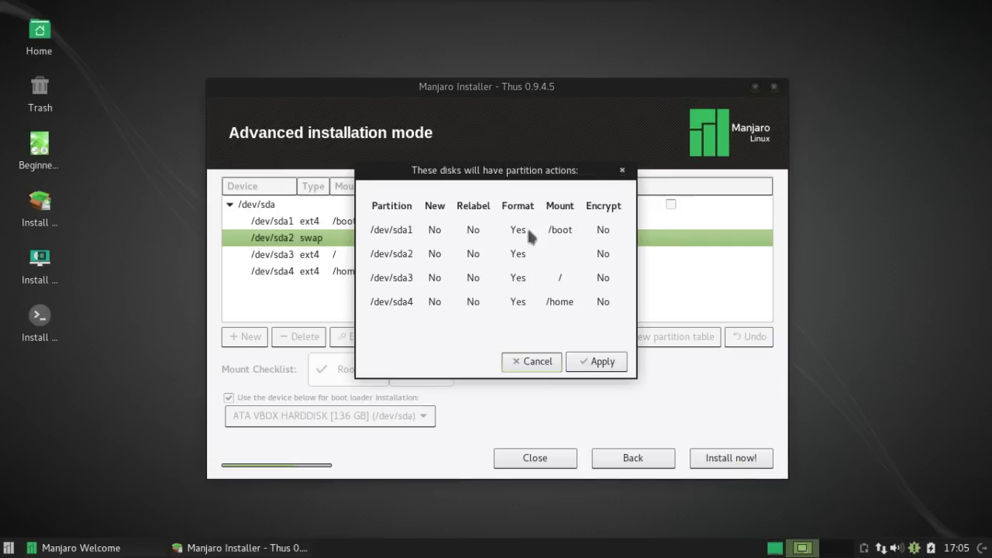
left_click(593, 361)
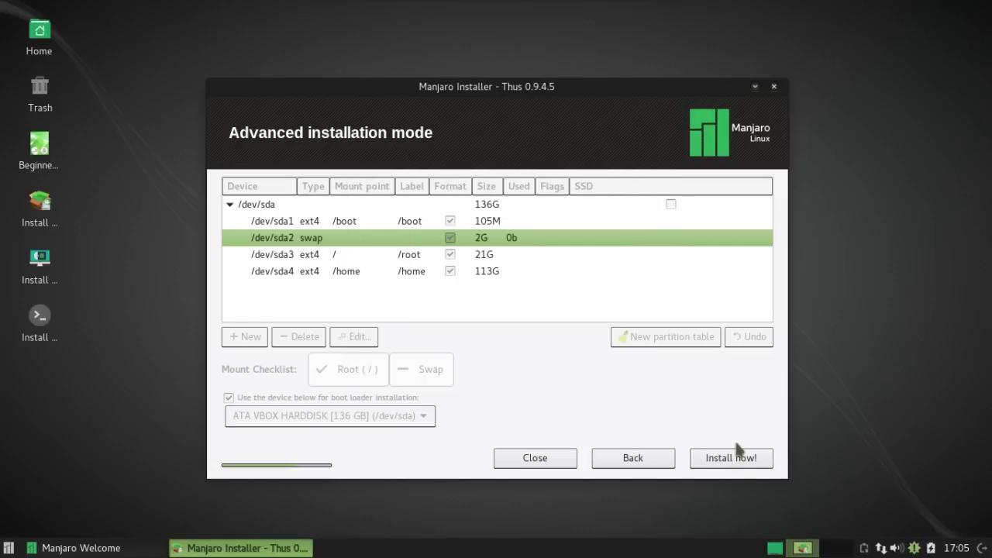
left_click(731, 457)
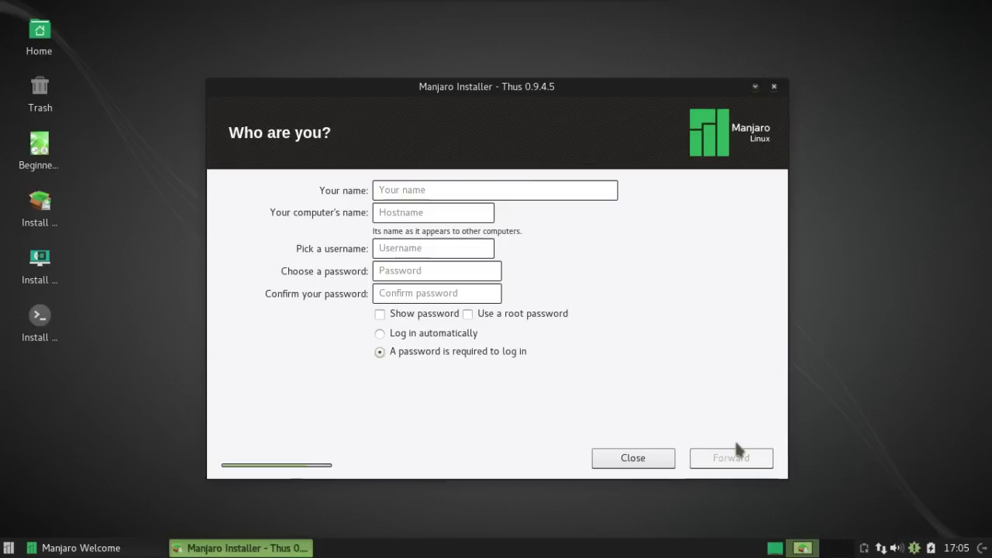
Enter the user's full name, computer name vTardis and a login username.
left_click(463, 189)
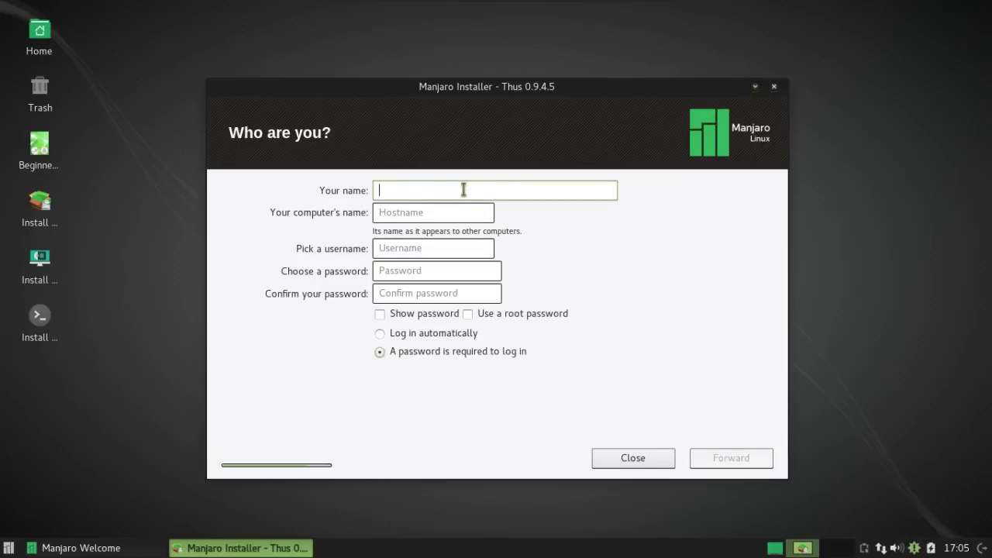
type("Spat")
left_click(386, 212)
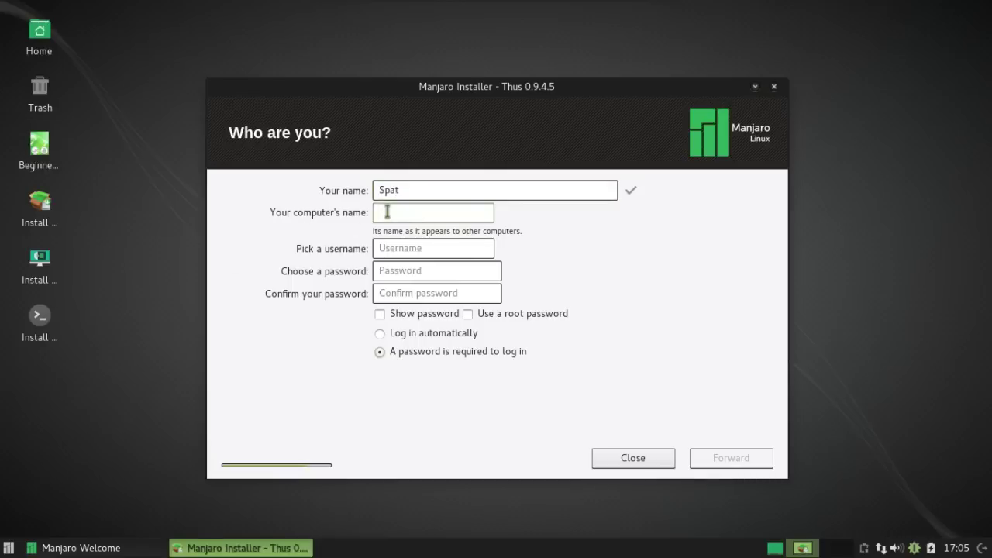
type("vTardis")
left_click(412, 246)
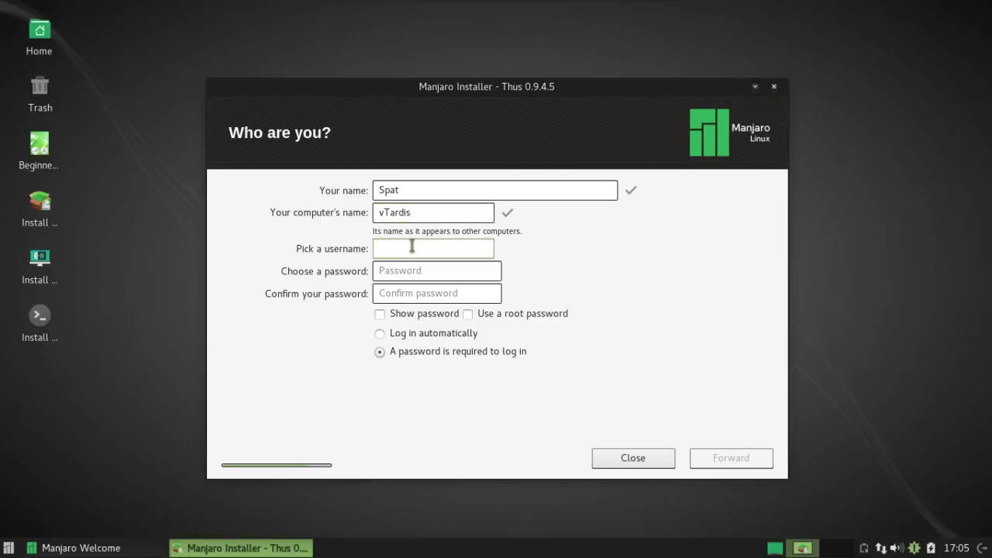
type("spat")
Set and confirm the account password, show it as plain text, and continue.
left_click(398, 270)
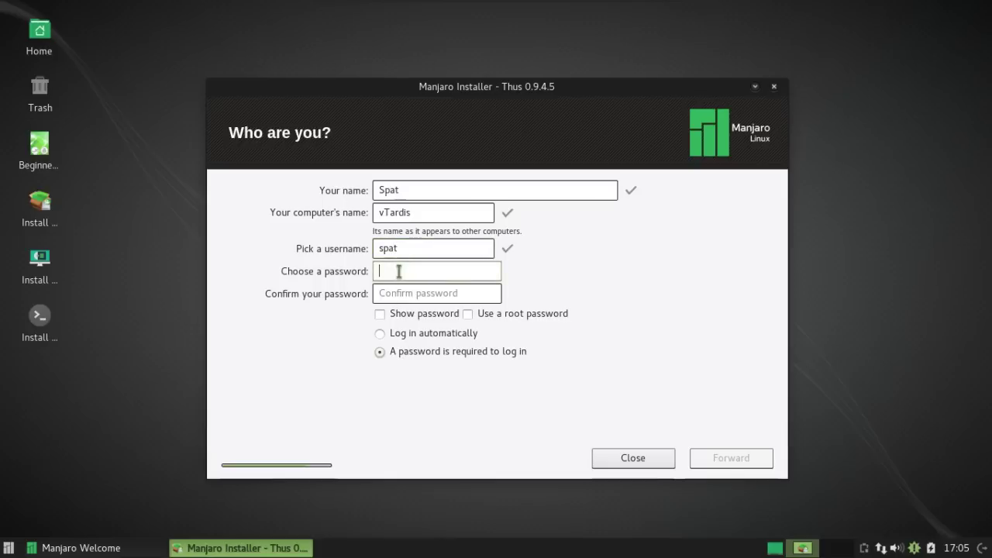
type("••••")
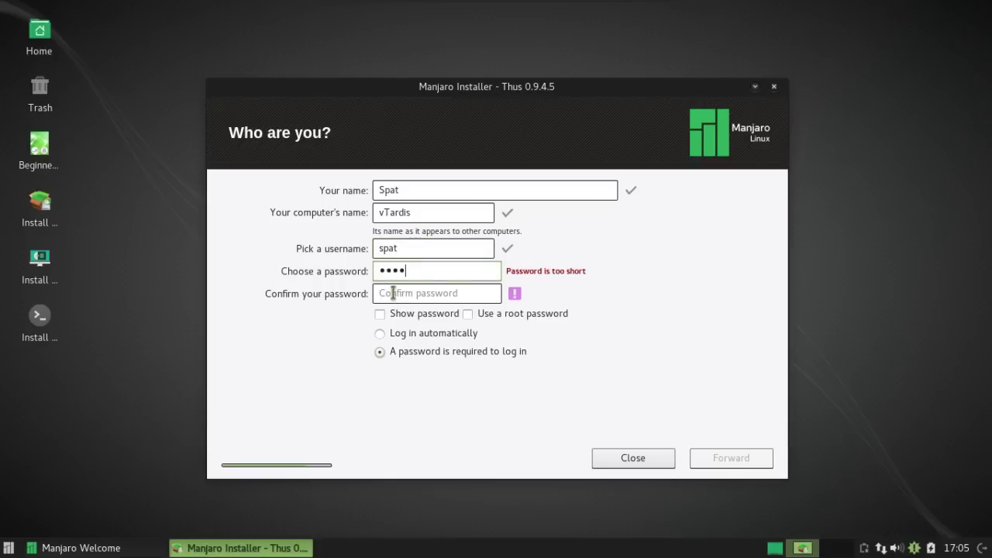
left_click(393, 294)
type("•111")
left_click(379, 313)
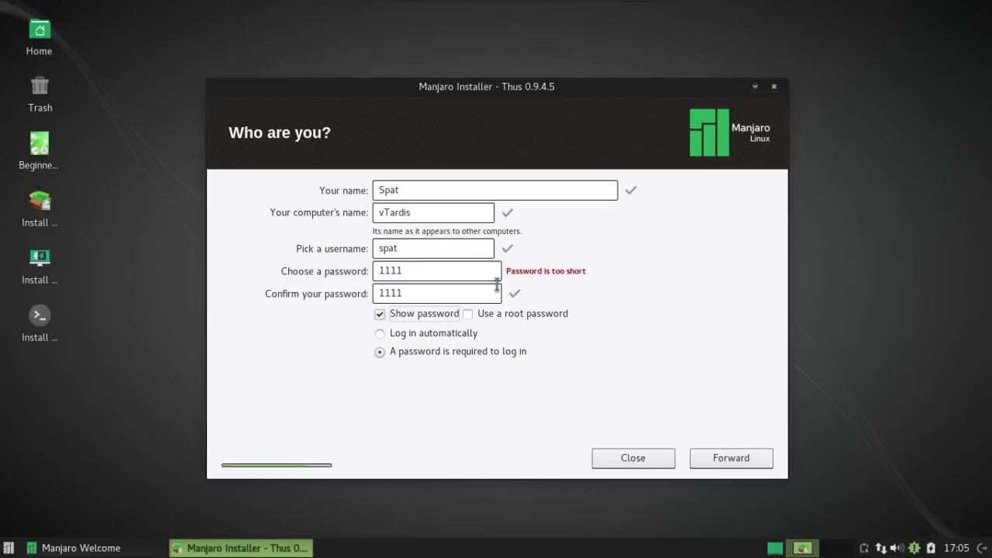
left_click(737, 465)
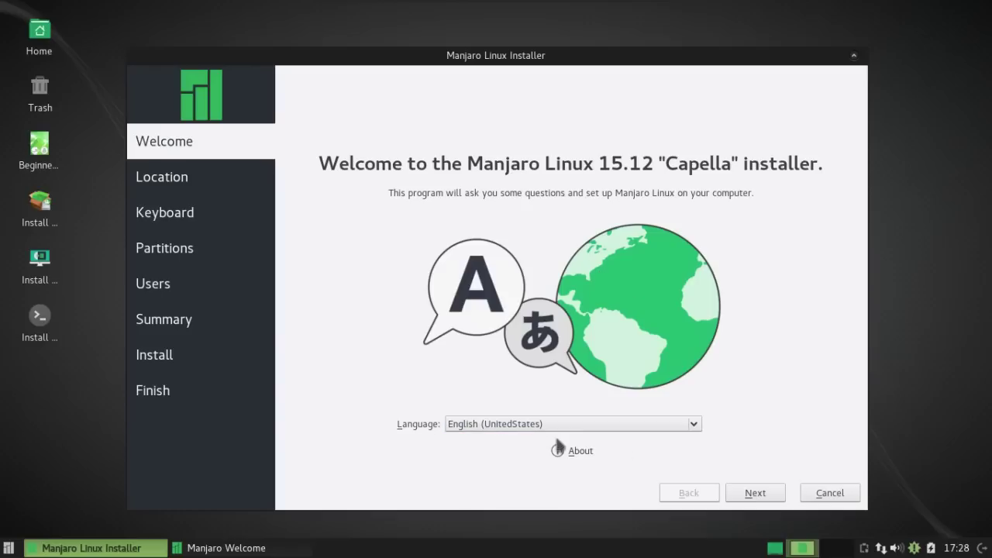
Set the time zone to America/New York on the location map.
left_click(754, 493)
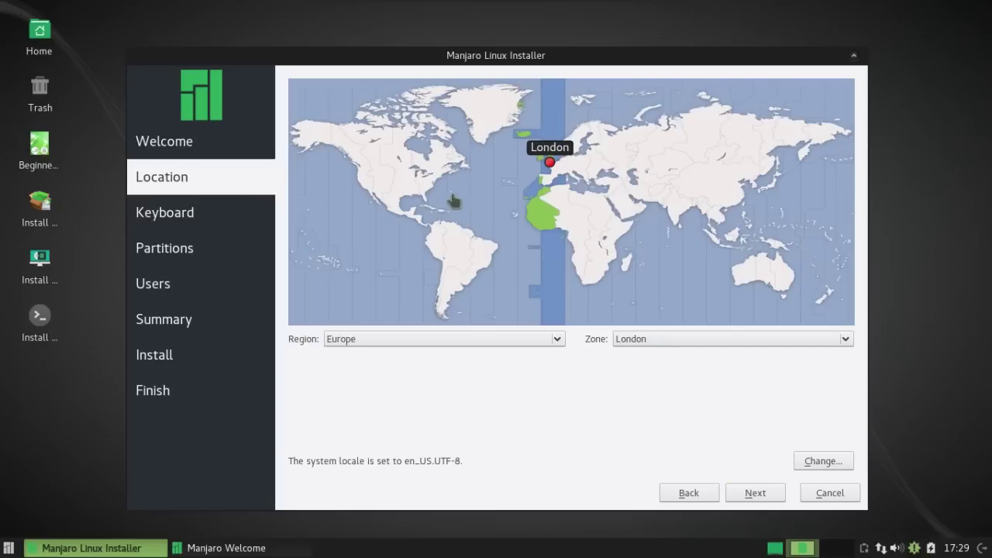
left_click(429, 192)
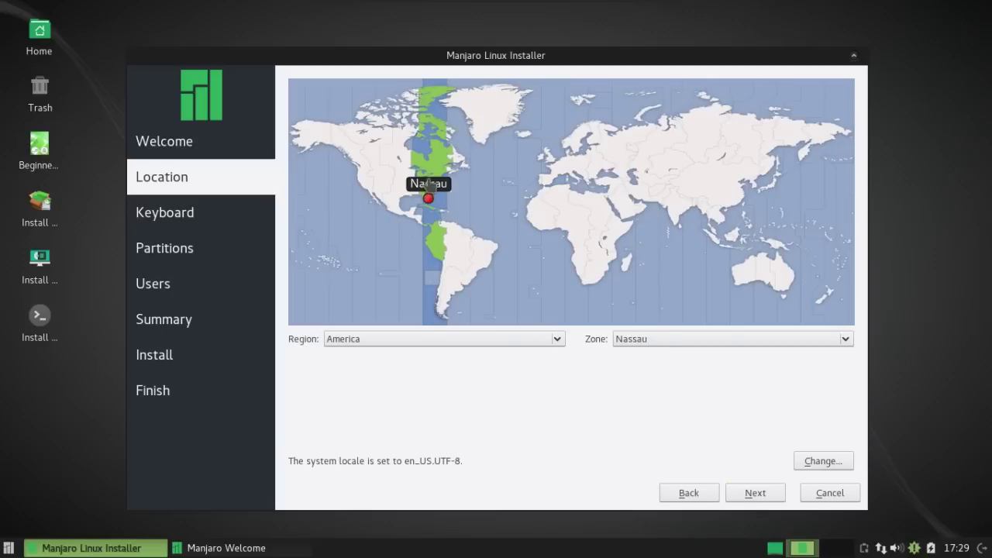
left_click(434, 177)
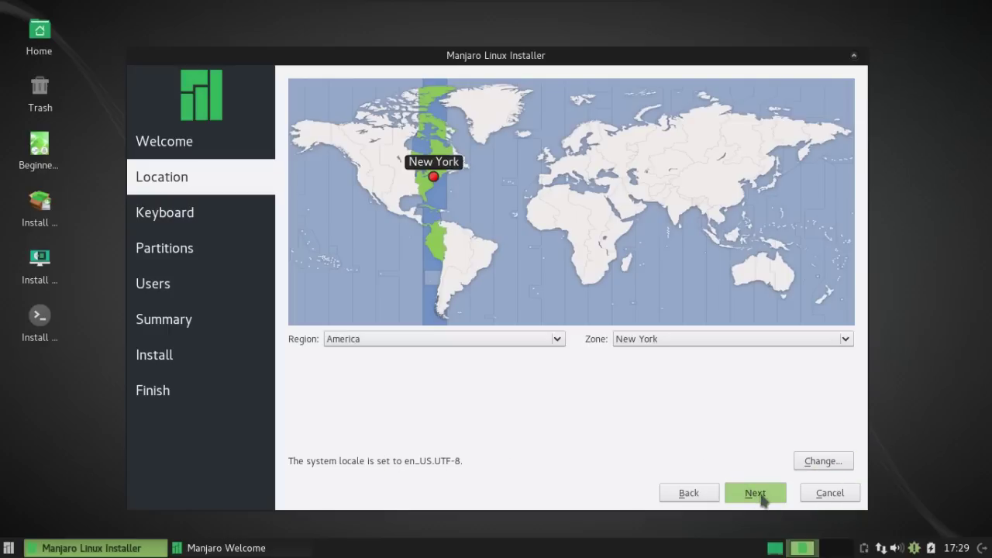
left_click(763, 500)
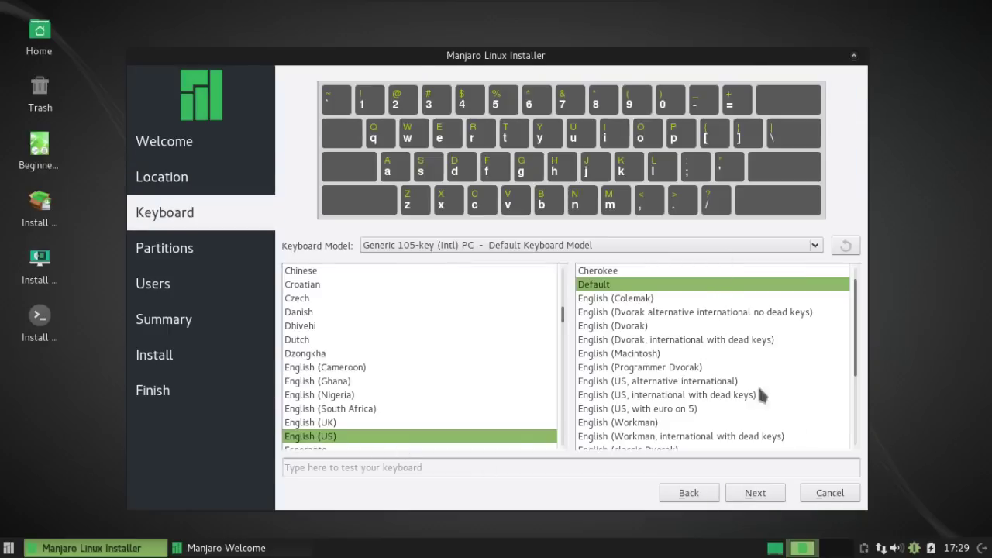
Keep the English (US) keyboard layout and choose manual partitioning.
left_click(757, 494)
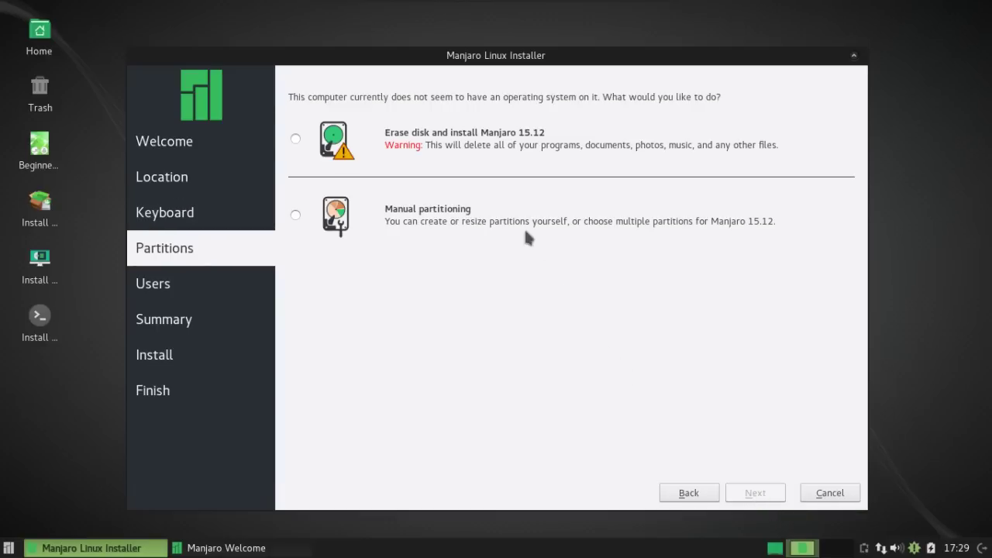
left_click(296, 216)
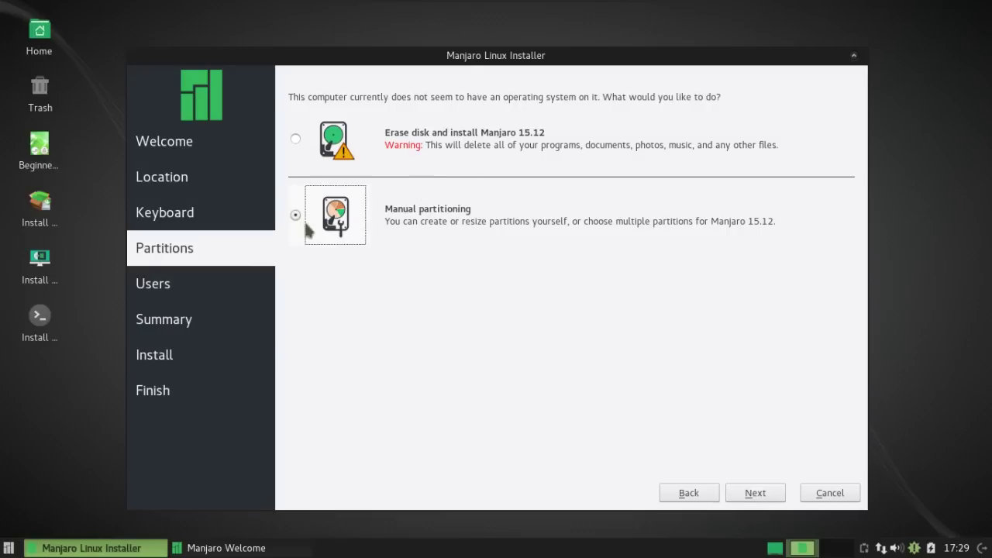
left_click(751, 500)
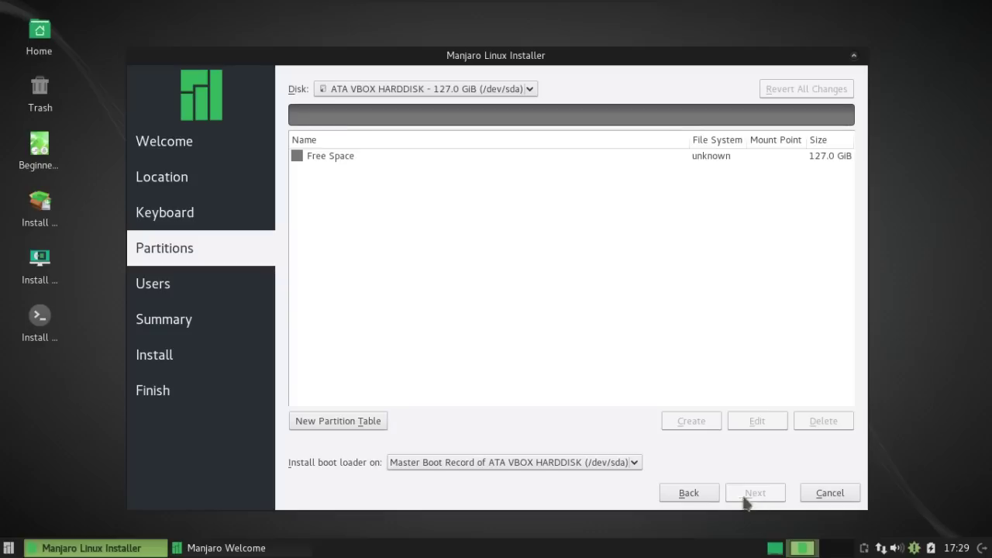
Create a 100 MB partition mounted at /boot in the free space.
left_click(324, 158)
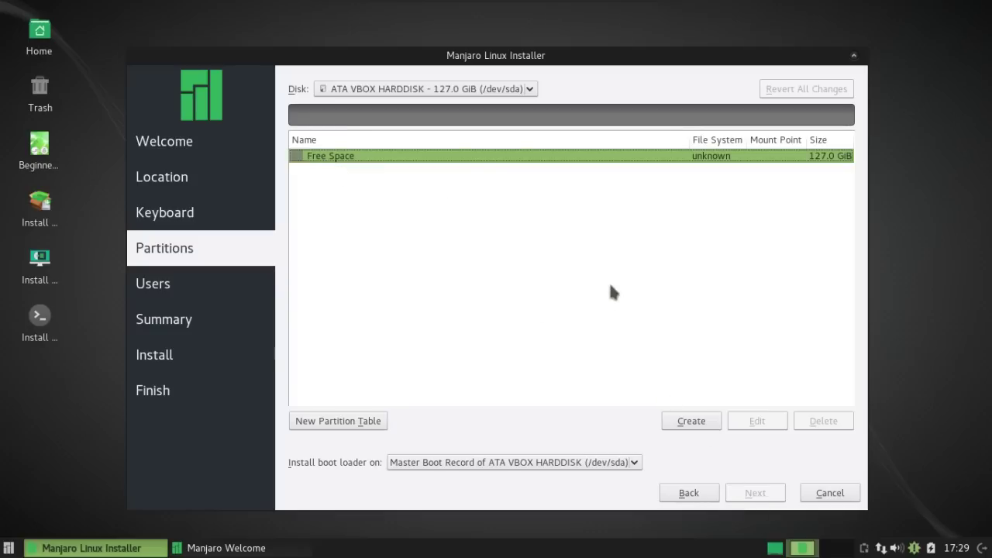
left_click(696, 429)
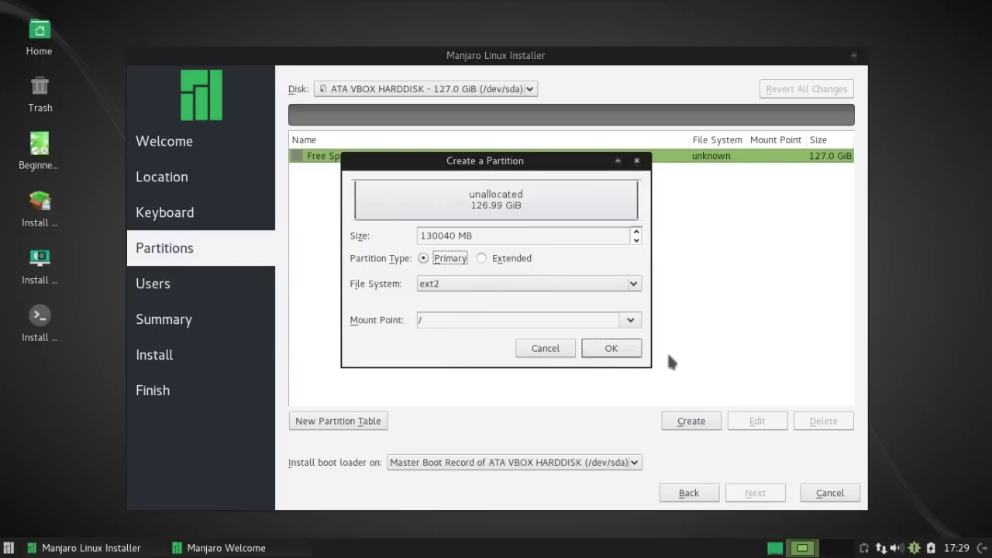
left_click(633, 327)
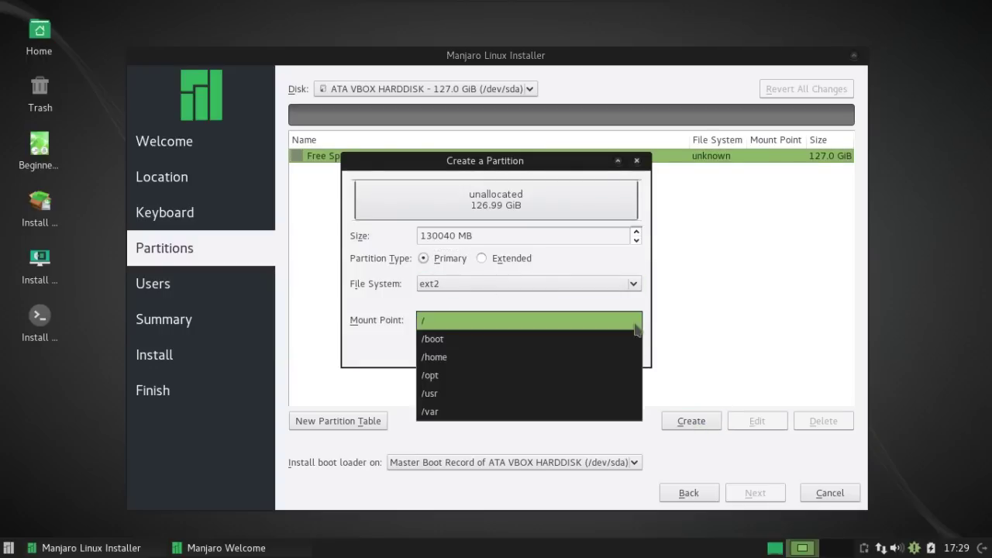
left_click(540, 339)
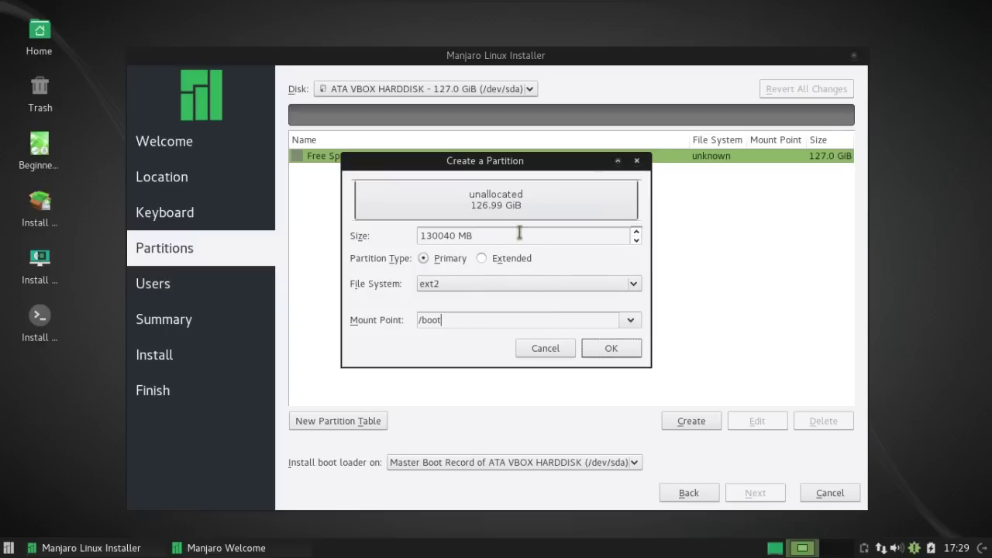
left_click_drag(511, 232, 314, 220)
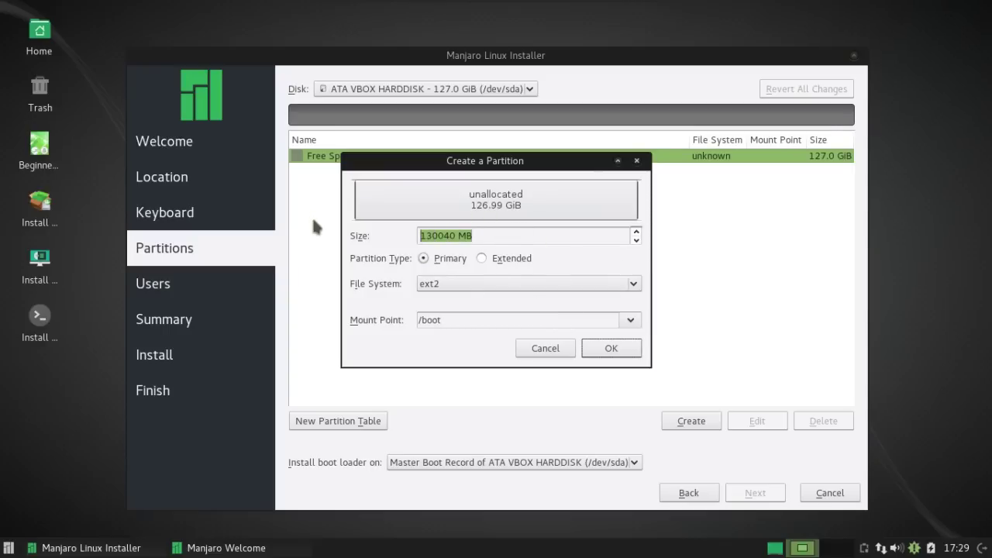
type("100")
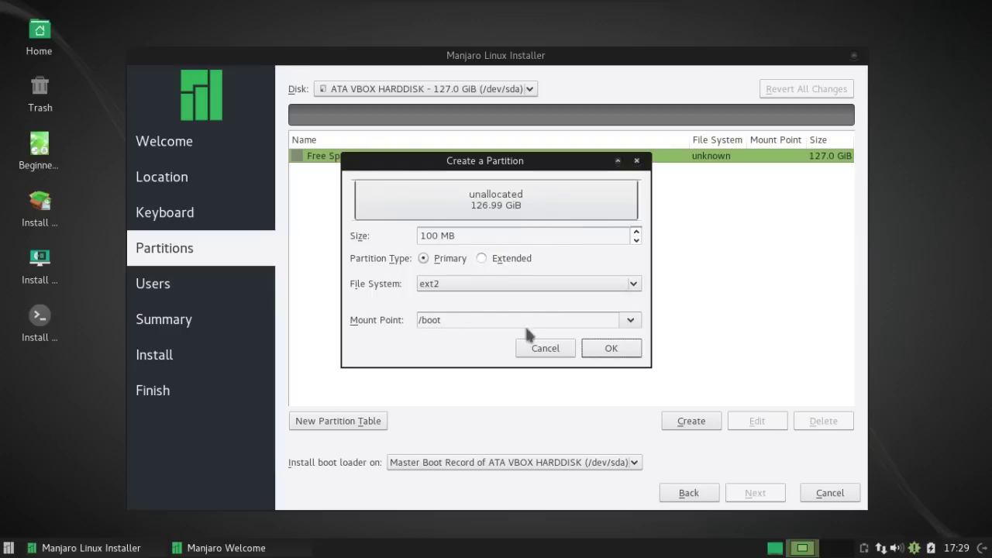
left_click(612, 349)
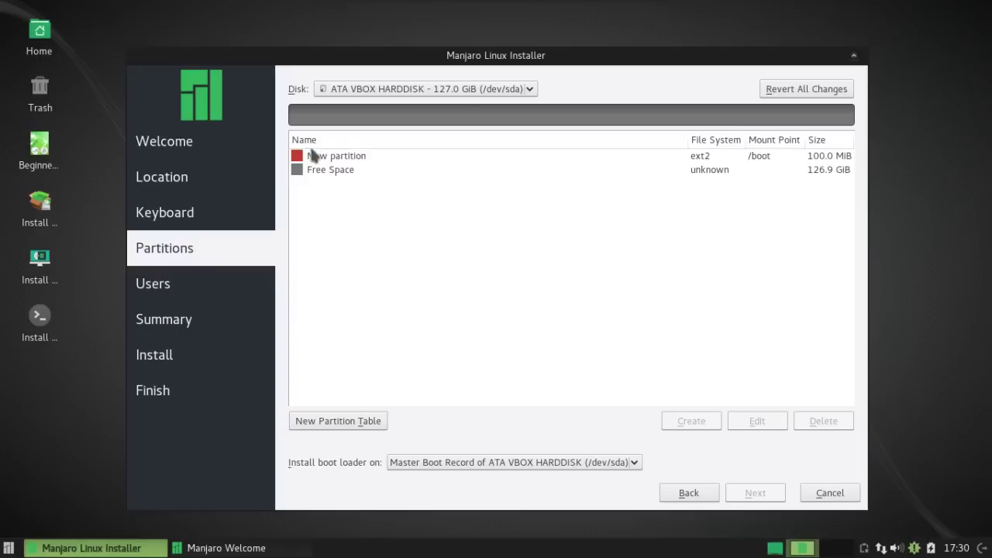
Create a 2000 MB linuxswap partition in the remaining free space.
left_click(322, 174)
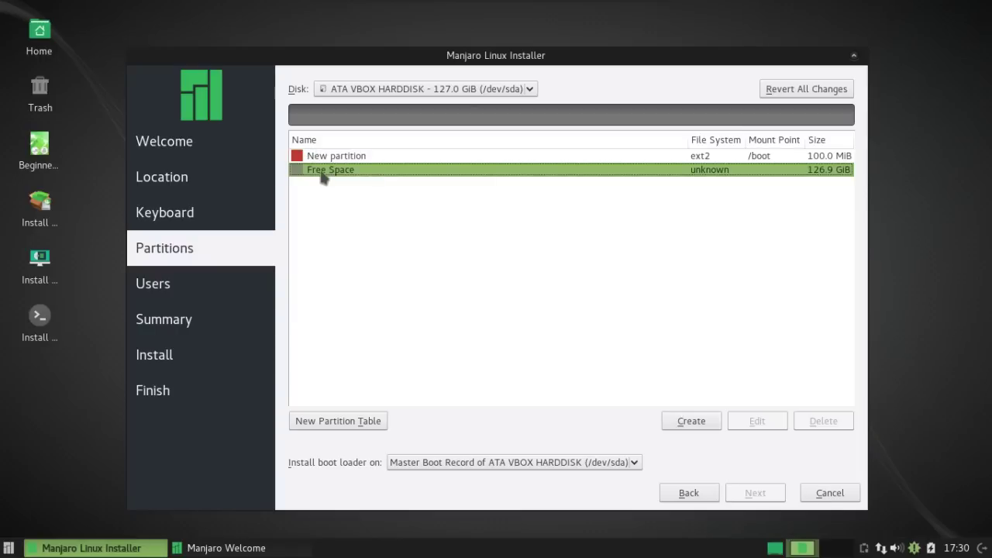
left_click(700, 427)
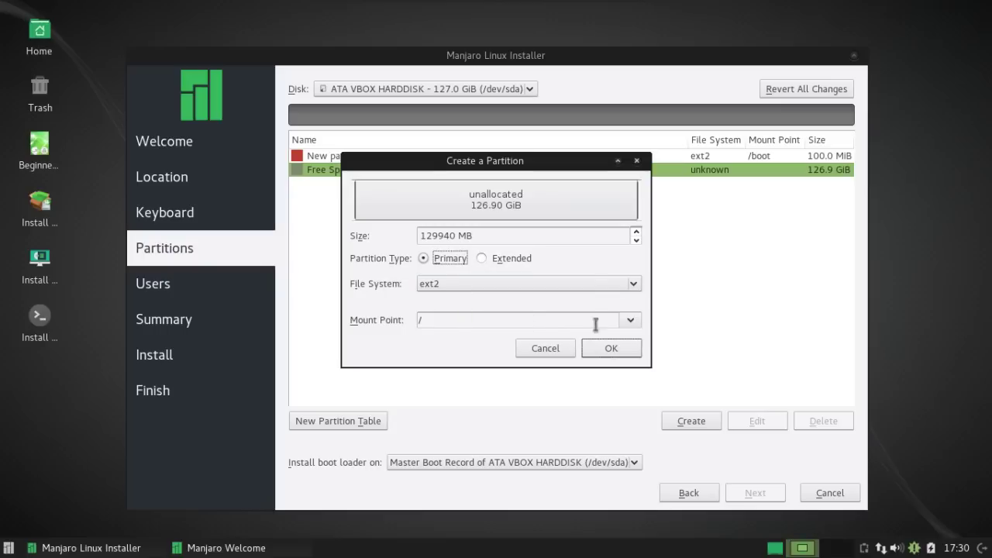
left_click(634, 288)
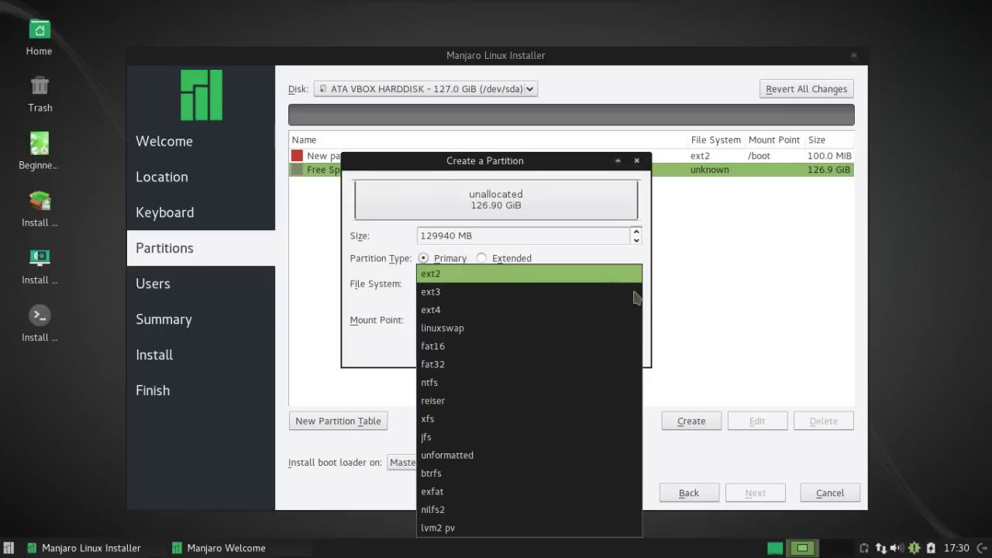
left_click(544, 330)
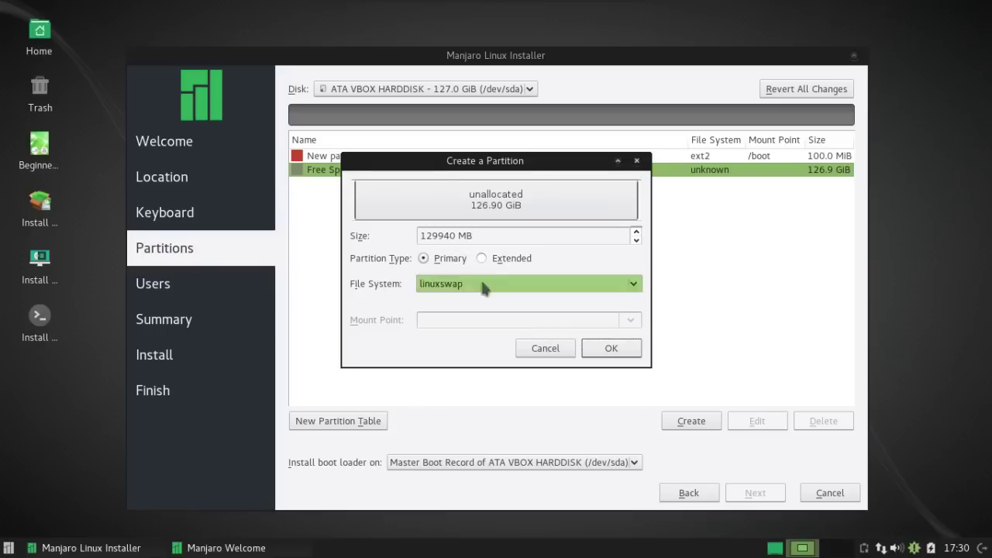
left_click_drag(489, 229, 303, 202)
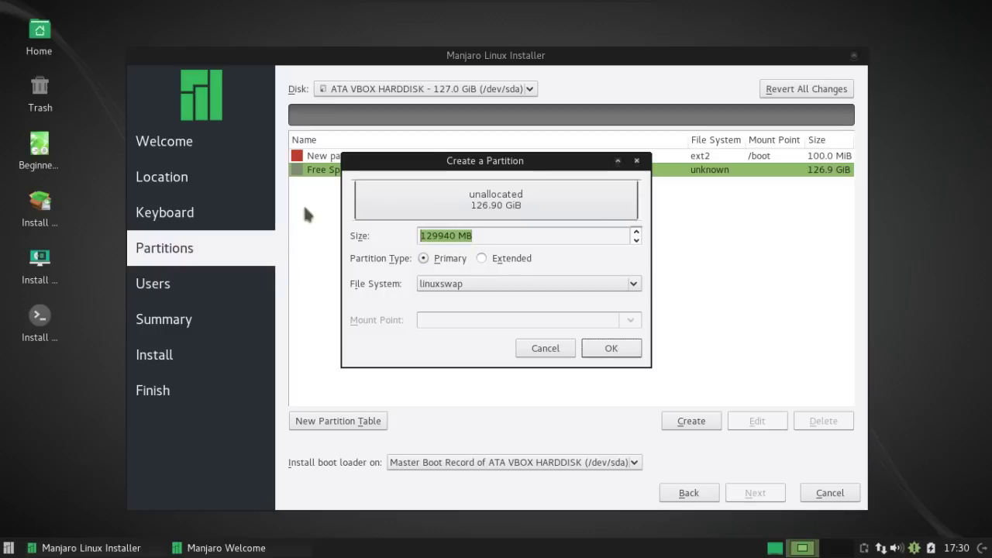
type("2000")
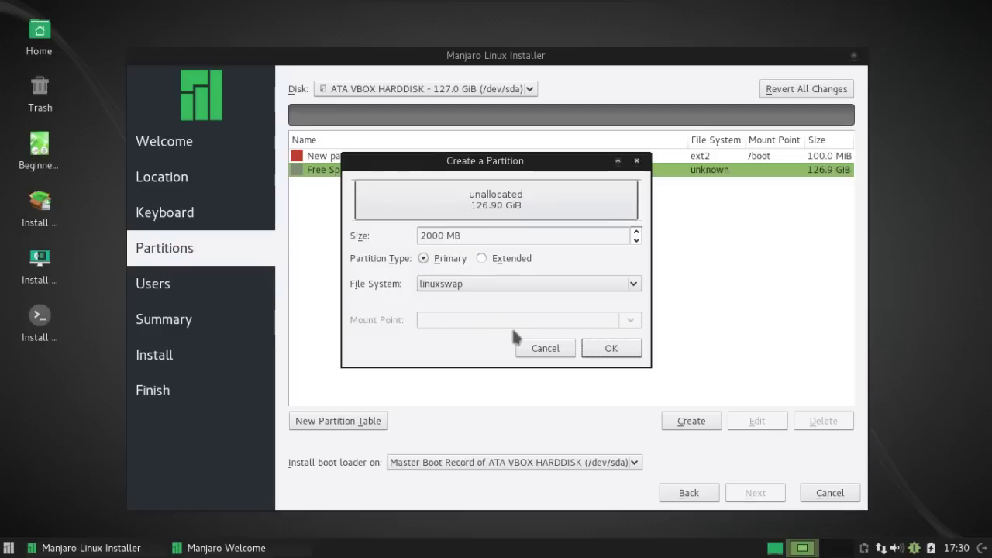
left_click(611, 348)
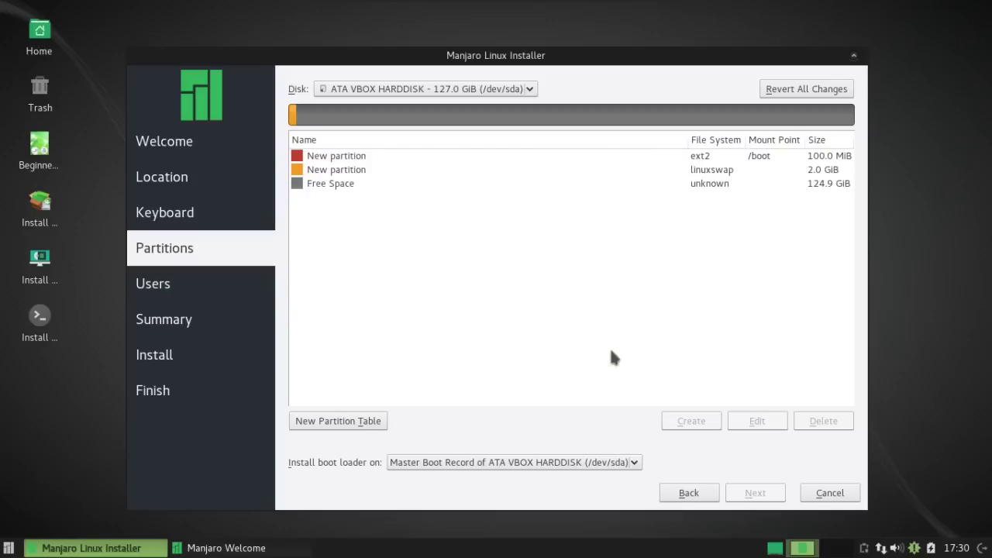
Create a 20000 MB ext4 root partition mounted at / from the free space.
left_click(338, 186)
left_click(693, 423)
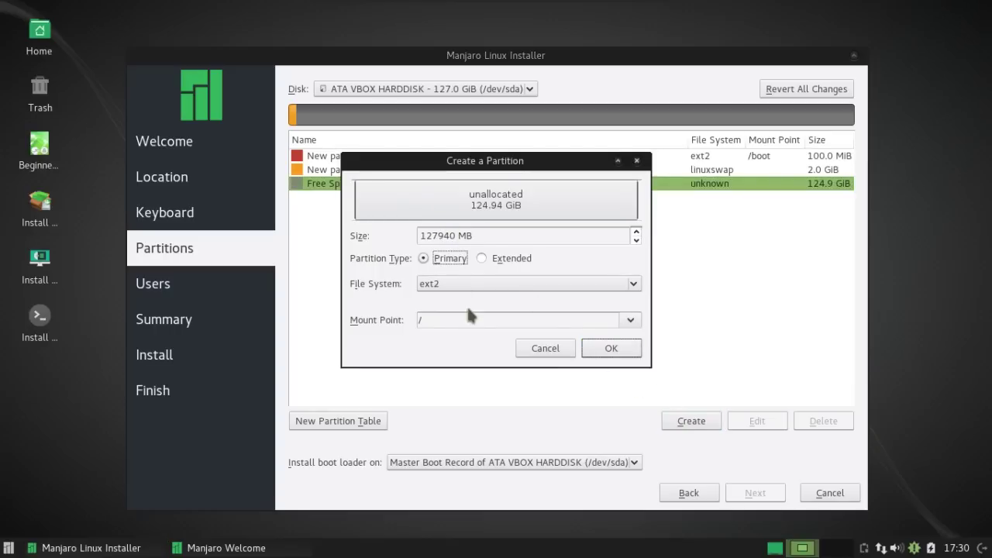
left_click(481, 284)
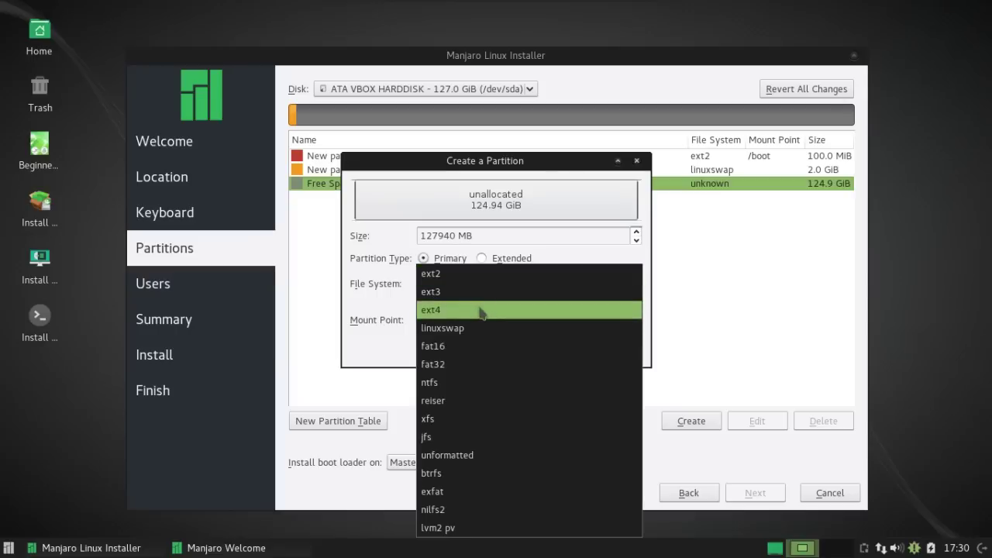
left_click(480, 310)
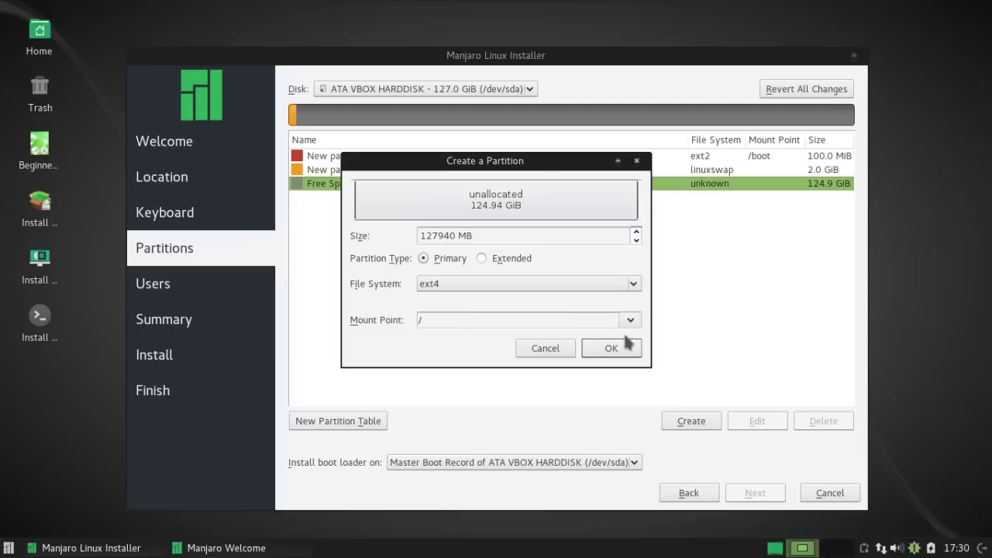
double_click(434, 320)
left_click(630, 321)
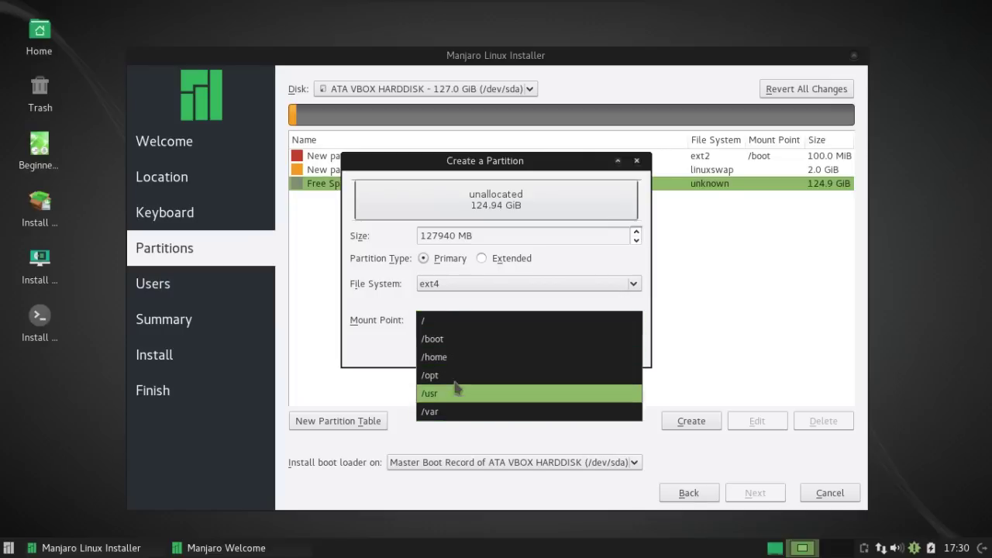
left_click(440, 321)
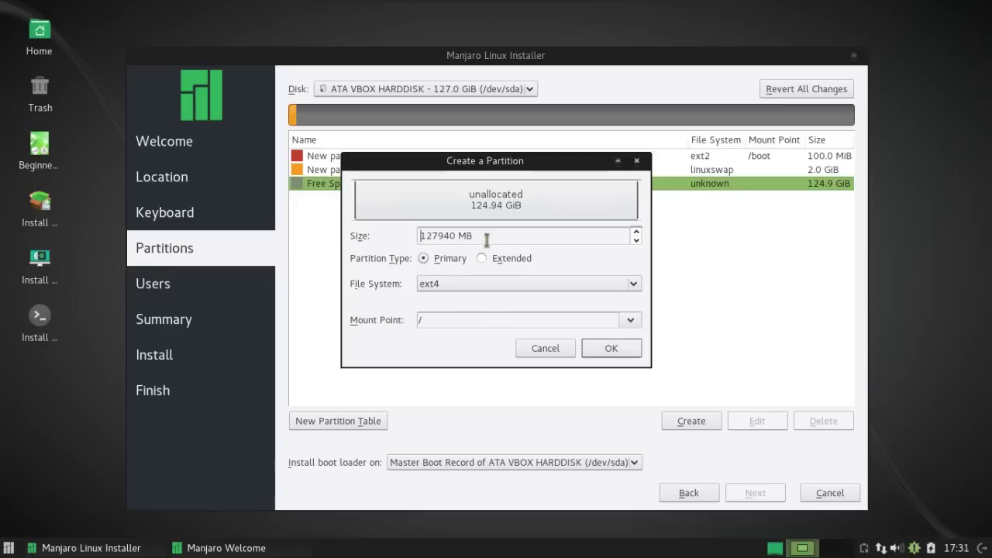
left_click_drag(487, 241, 345, 225)
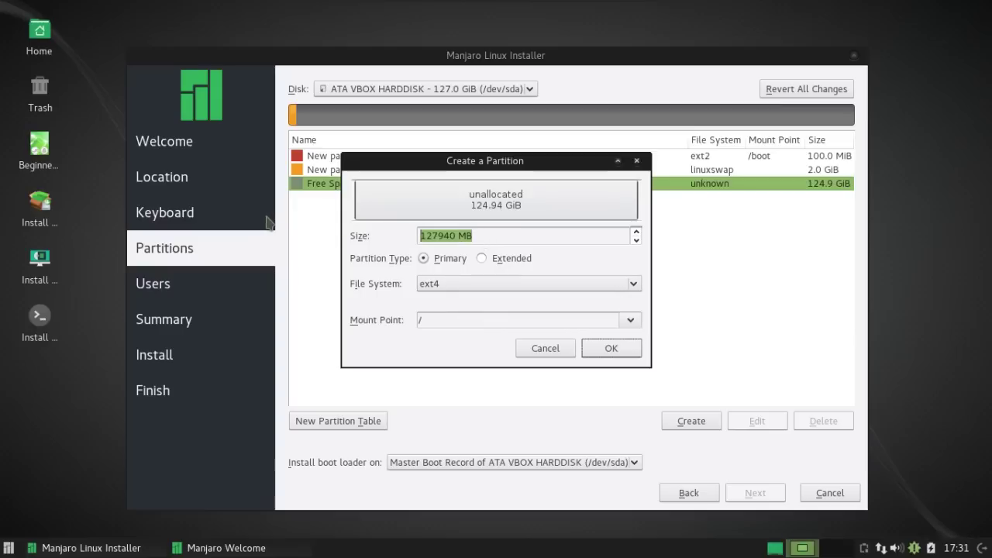
type("20000")
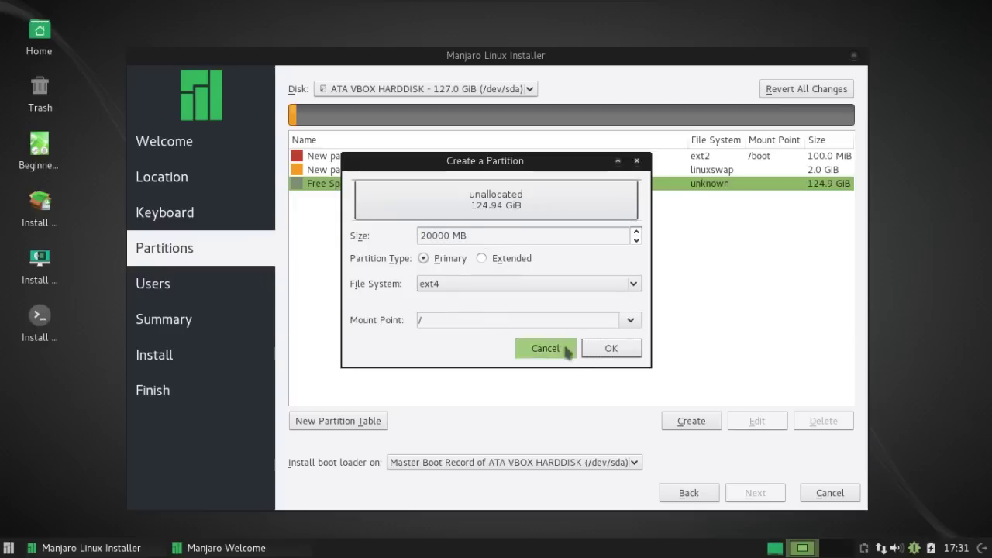
left_click(610, 349)
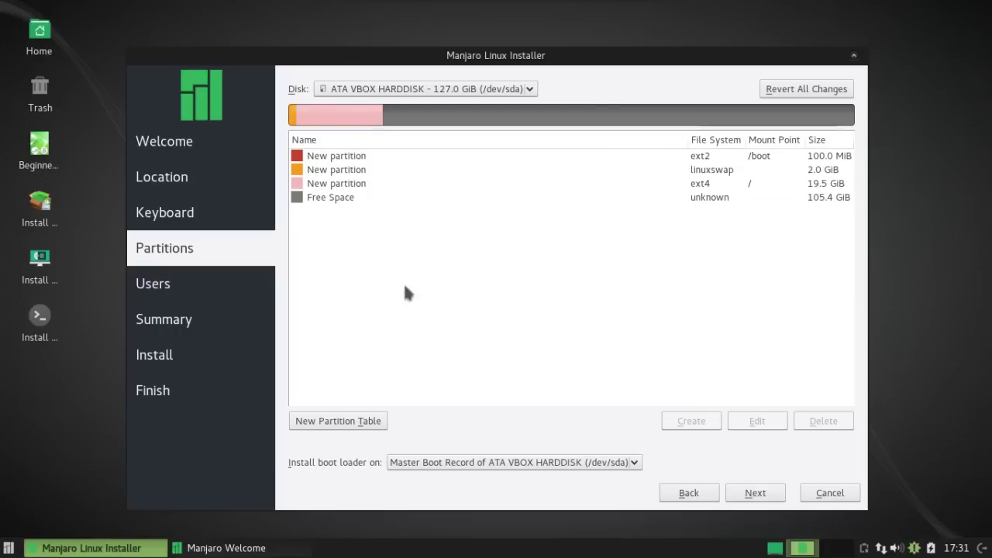
left_click(328, 199)
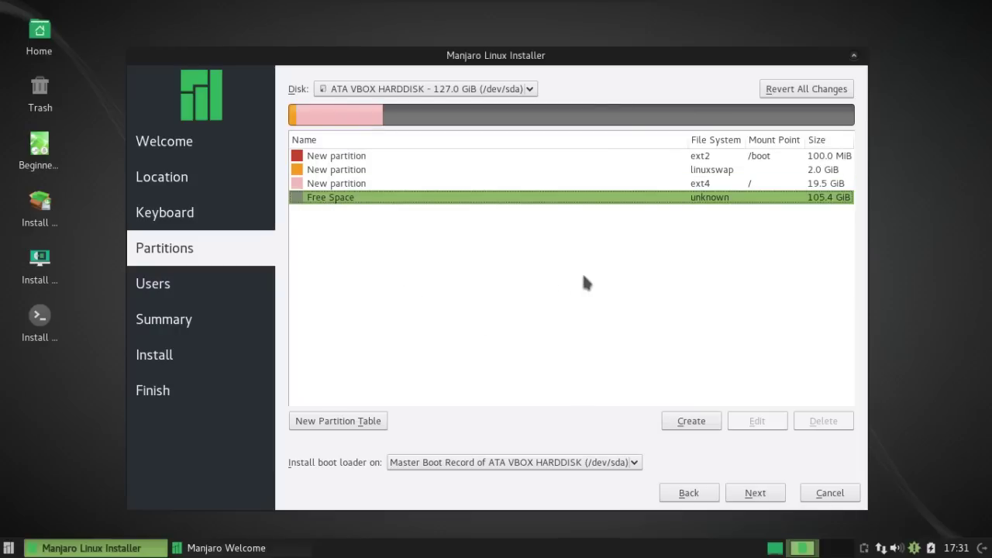
Create an ext4 /home partition filling the remaining 105.4 GiB, then proceed to user setup.
left_click(699, 422)
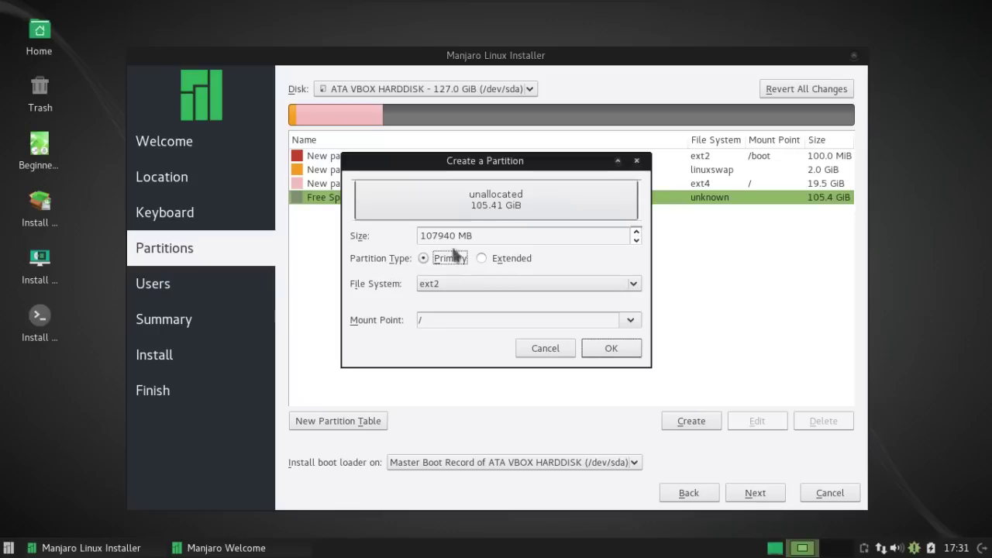
left_click(630, 320)
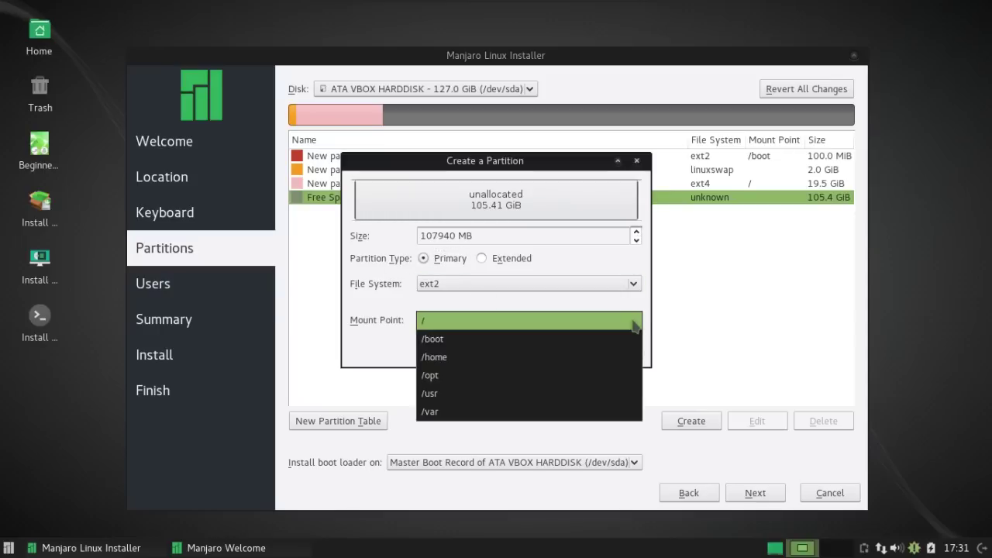
left_click(593, 356)
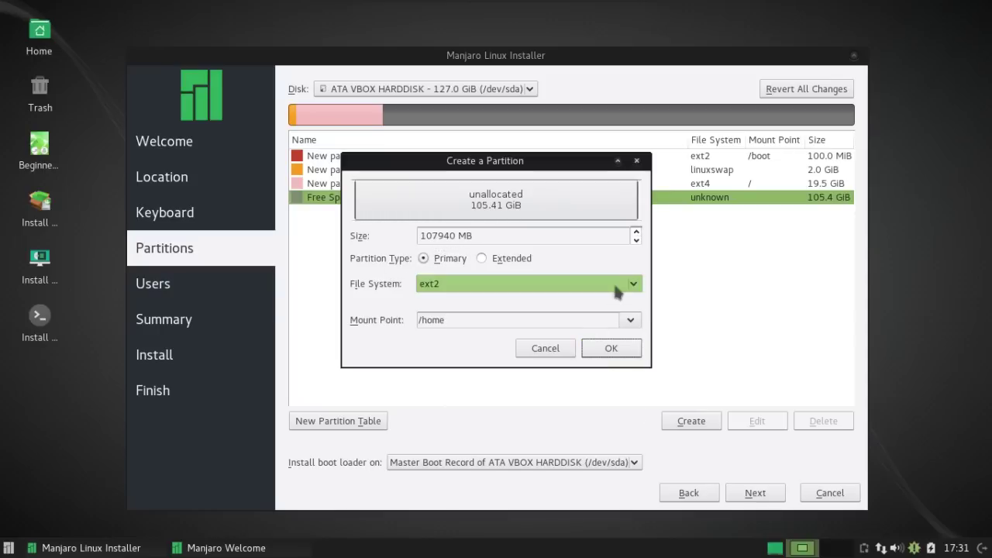
left_click(589, 284)
left_click(585, 312)
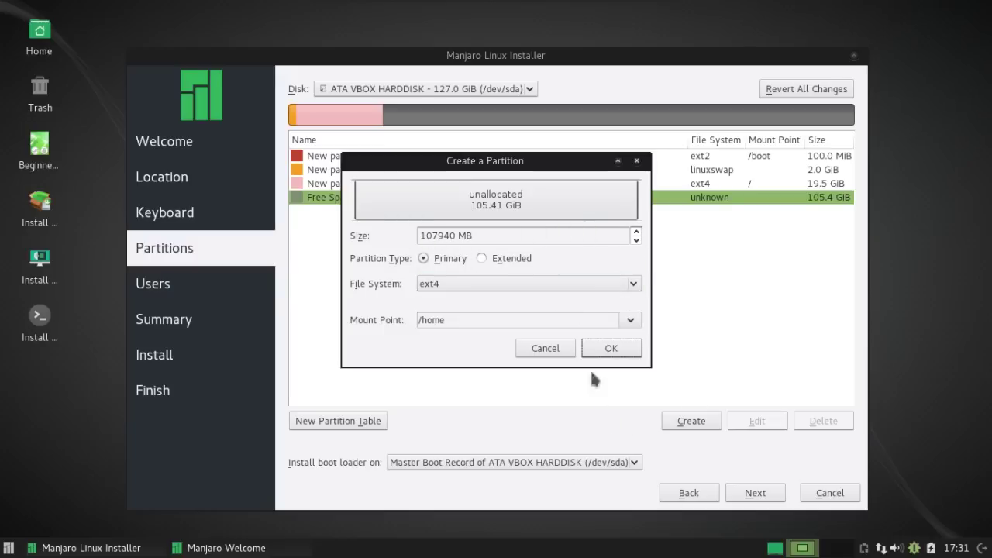
left_click(620, 352)
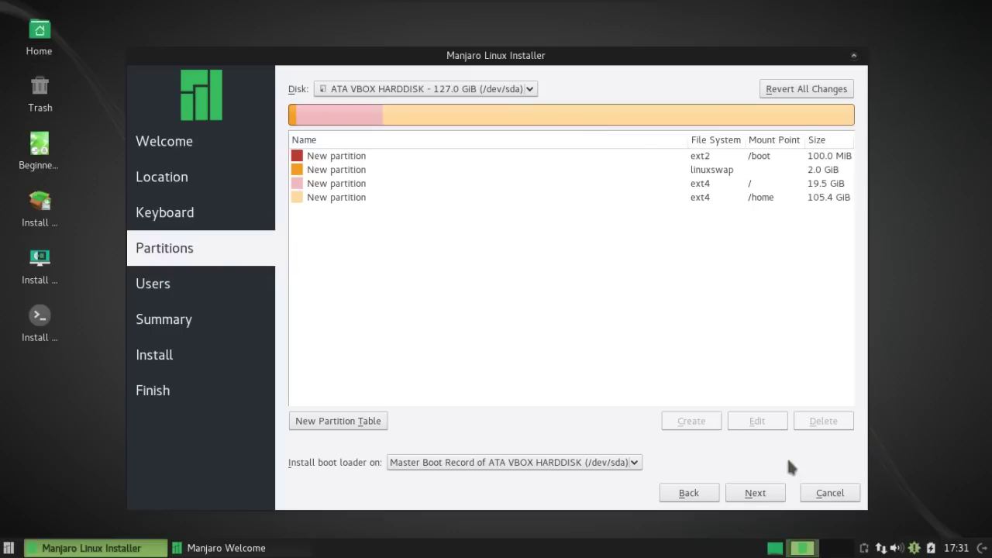
left_click(756, 494)
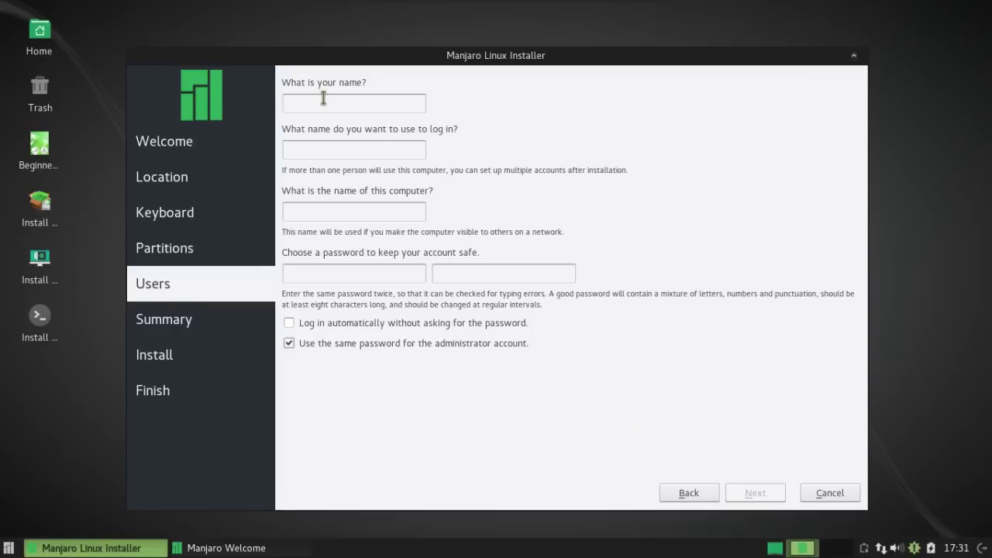
Finish the user details with hostname vTardis, confirm the password, and go to the summary.
type("Spat")
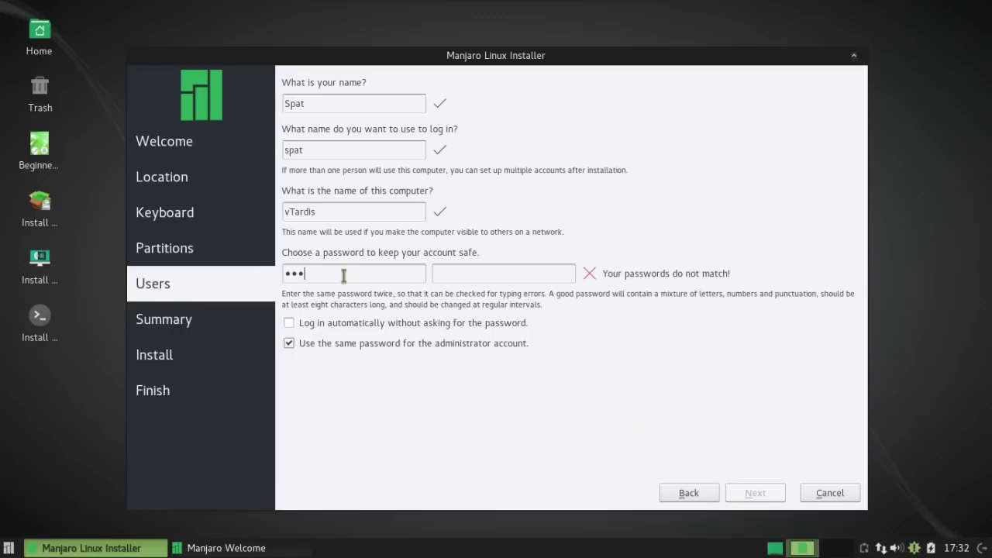
left_click(484, 273)
type("••••")
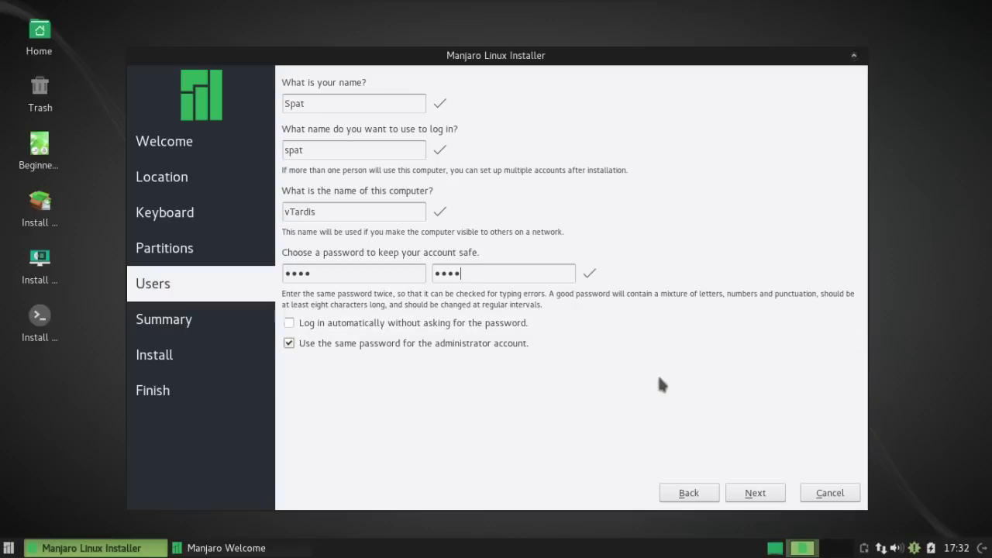
left_click(753, 495)
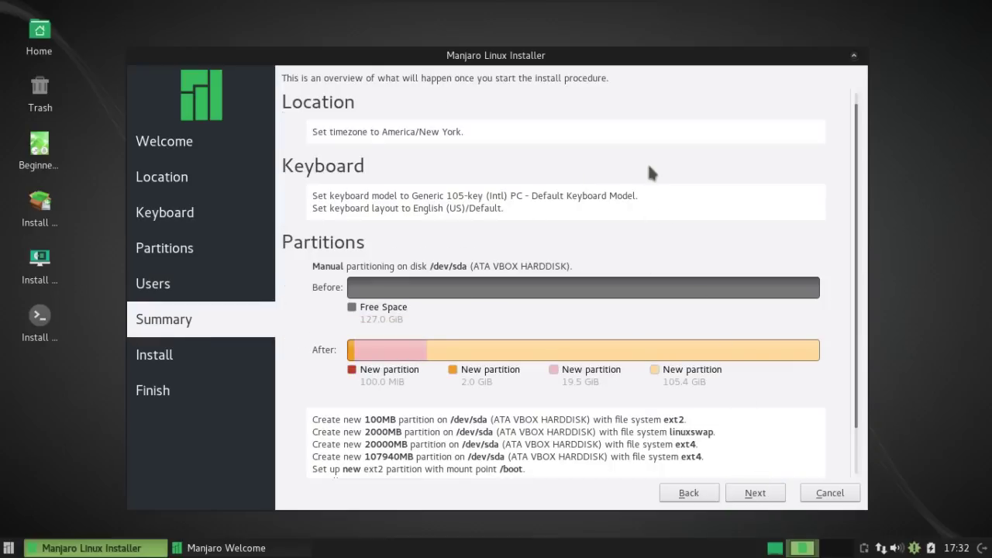
Review the planned partition changes on the Summary page and begin installing.
scroll(649, 172, "down", 2)
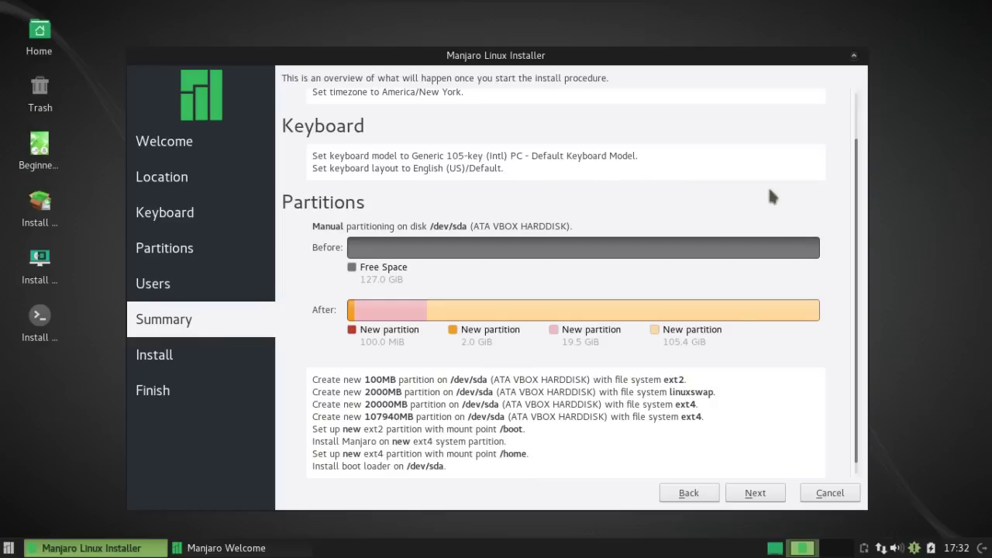
left_click(754, 493)
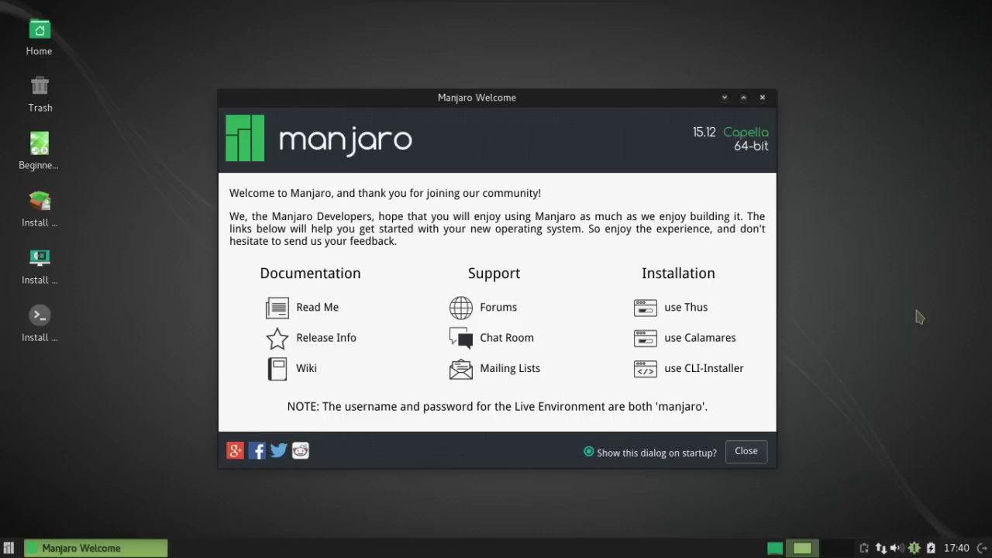
Launch the CLI installer from Manjaro Welcome and open the applications menu.
left_click(682, 369)
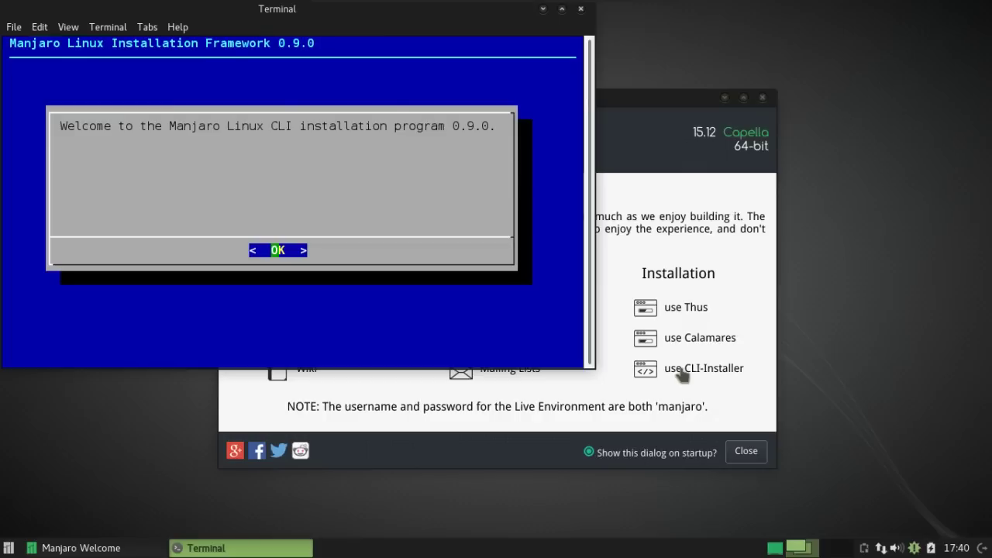
left_click(10, 547)
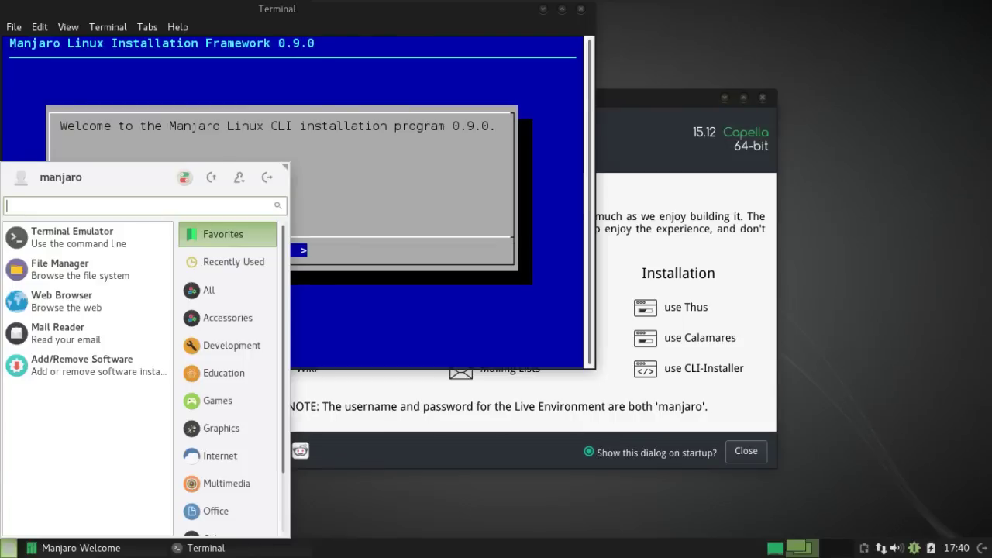
Run GParted with the live password to check /dev/sda, close it, and dismiss the CLI welcome.
type("gp")
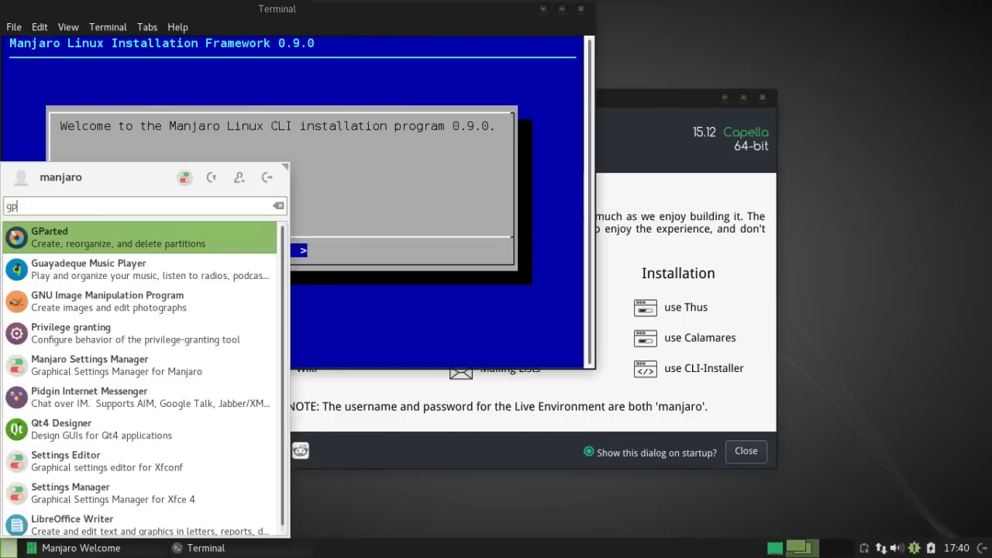
left_click(46, 242)
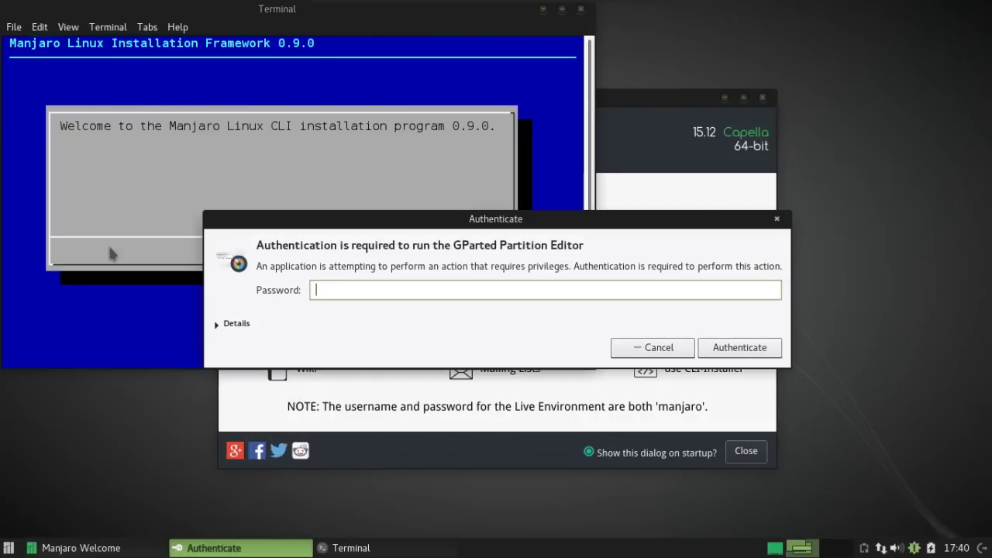
type("manjaro")
key("Return")
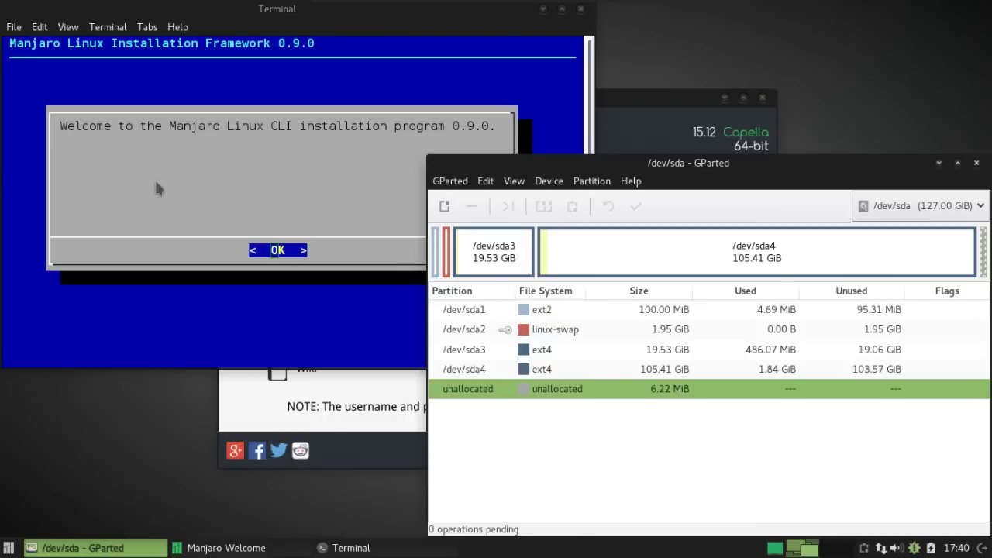
left_click(977, 163)
left_click(278, 250)
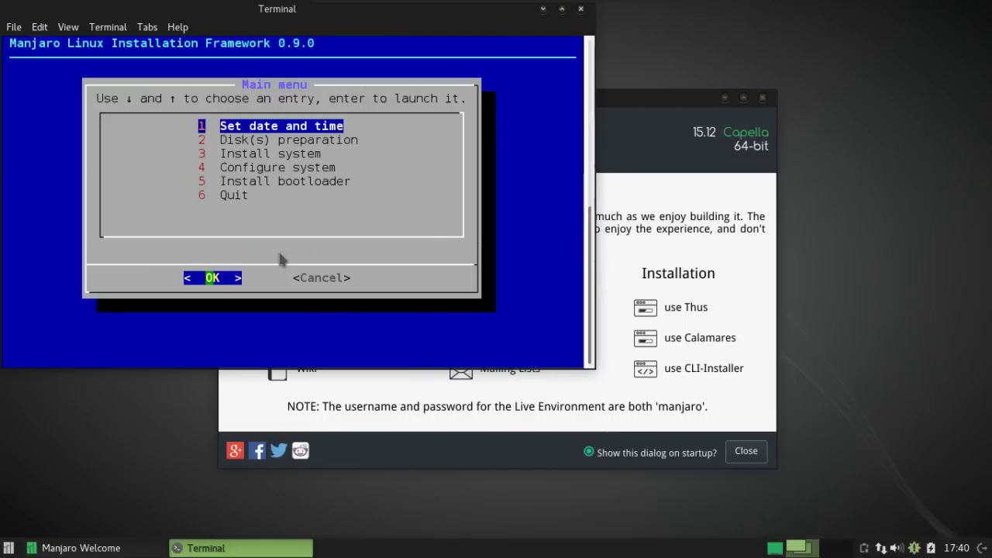
Set the timezone to America/New_York and accept the date 19 April 2016, time 13:41:22.
left_click(210, 279)
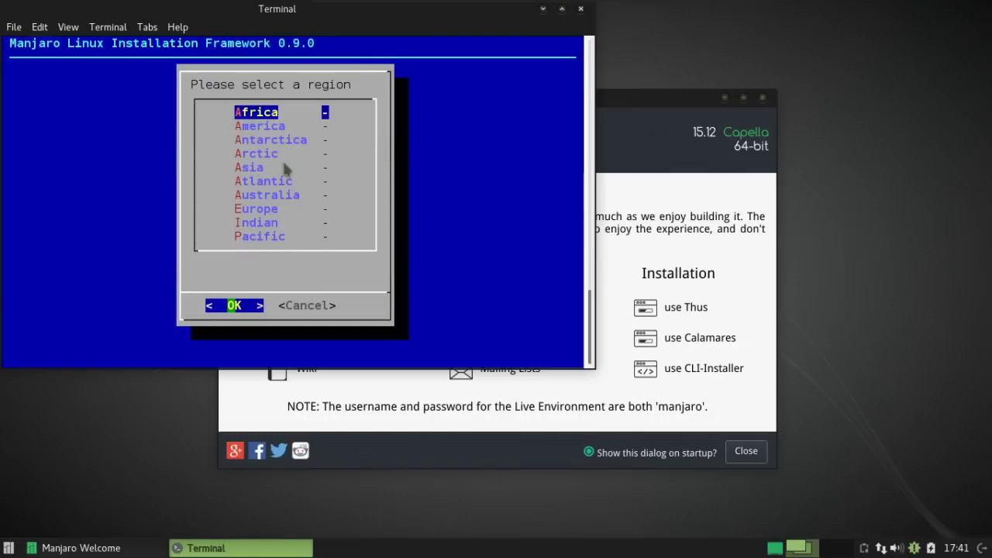
left_click(262, 127)
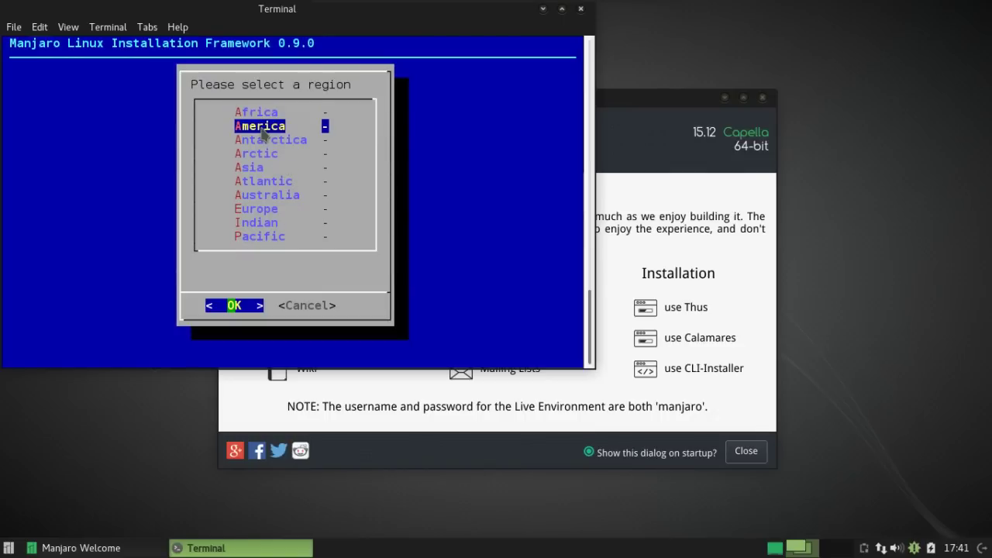
left_click(234, 307)
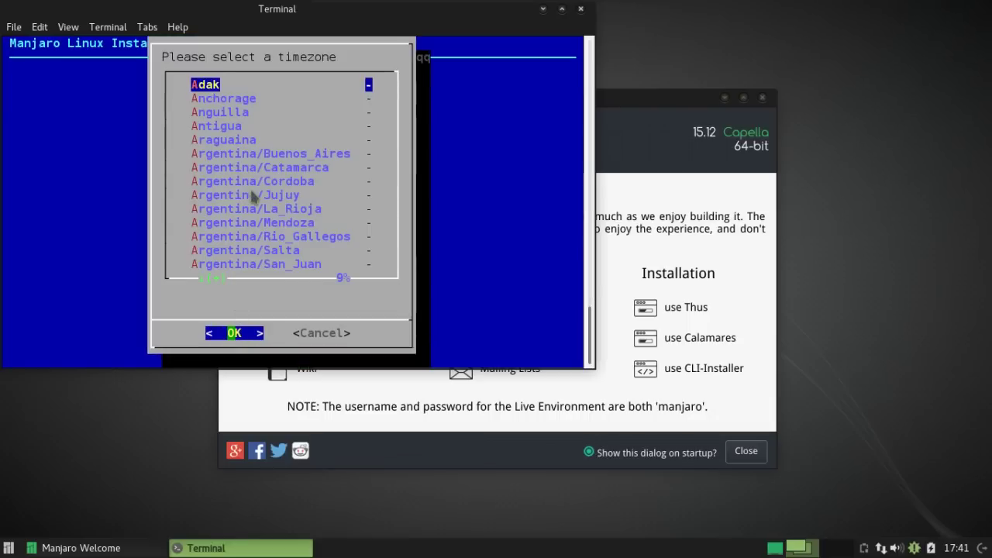
key("n")
key("Down")
key("Down")
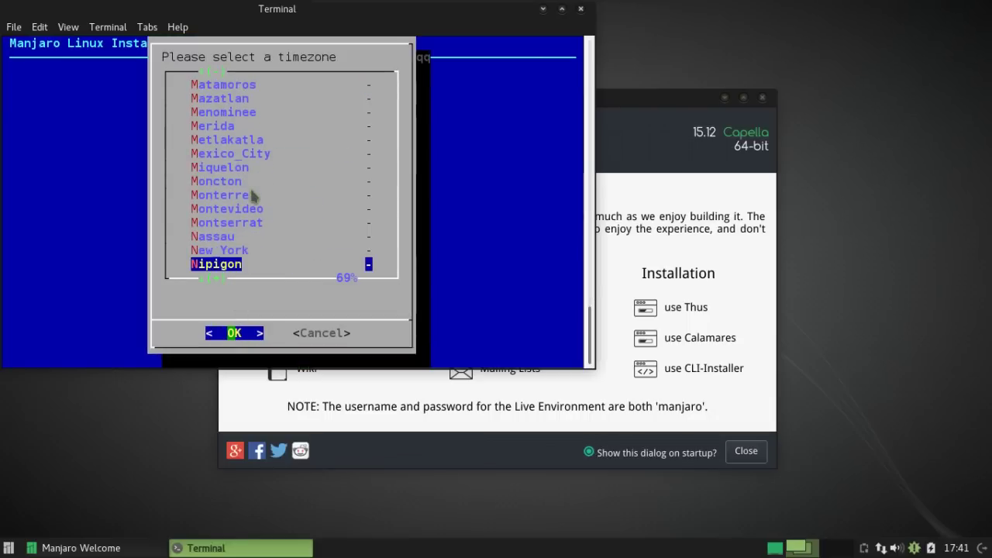
key("Up")
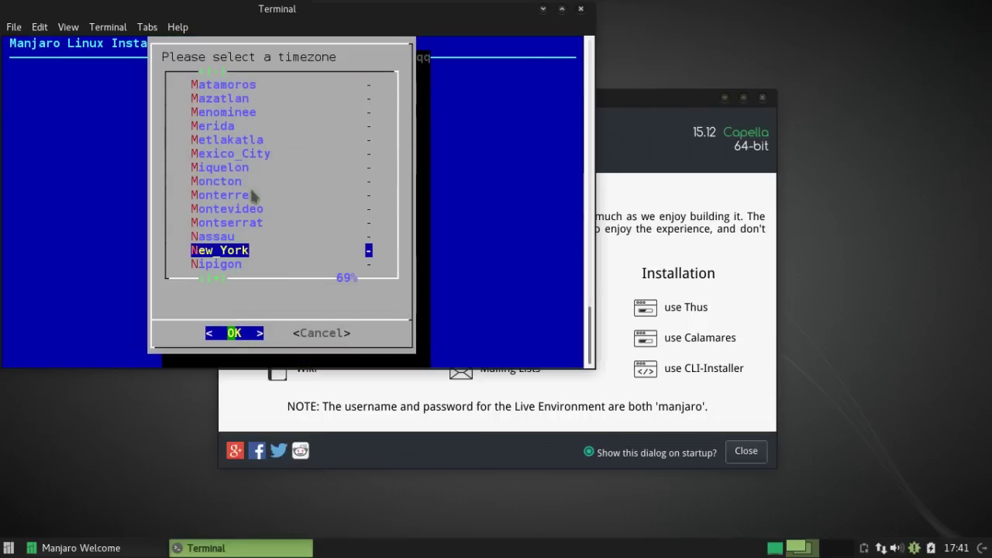
left_click(229, 331)
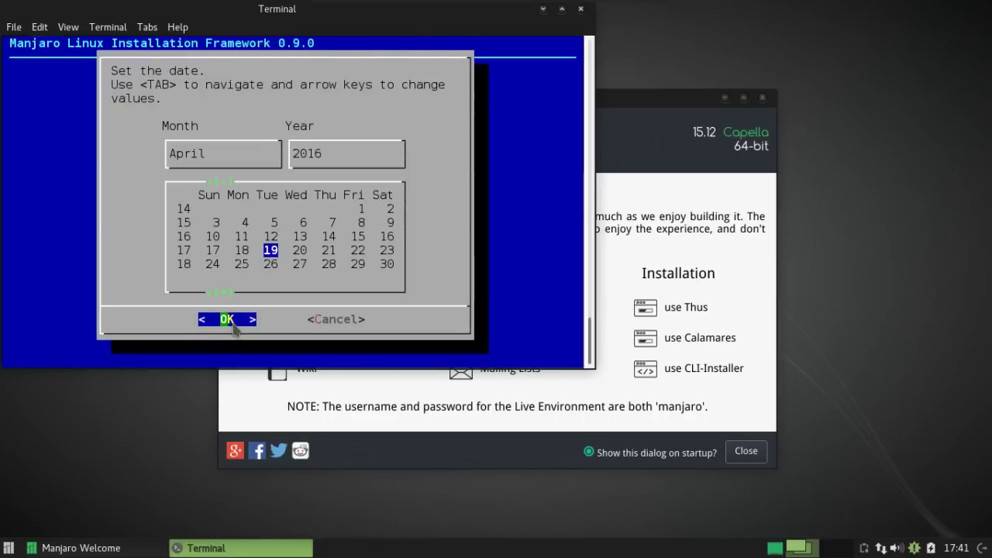
left_click(232, 324)
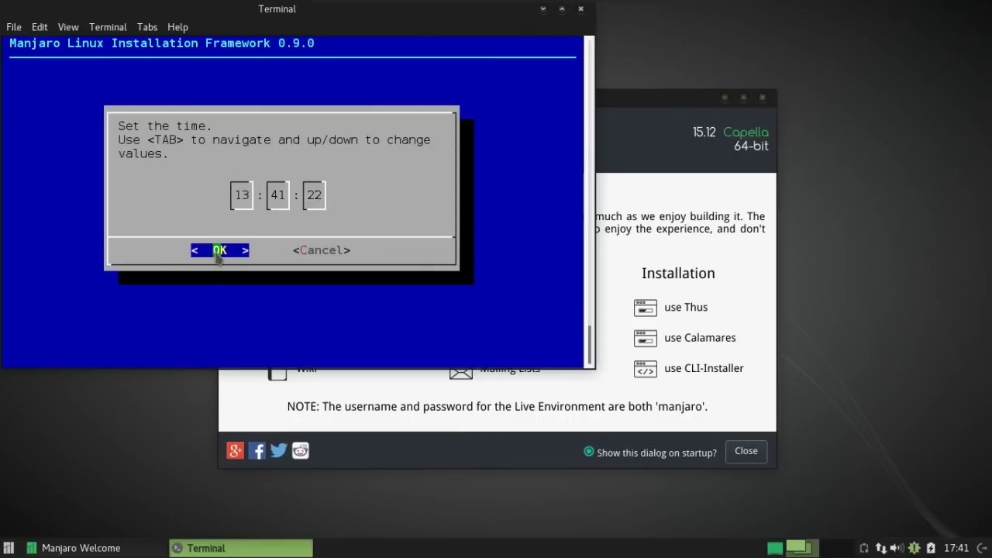
left_click(221, 252)
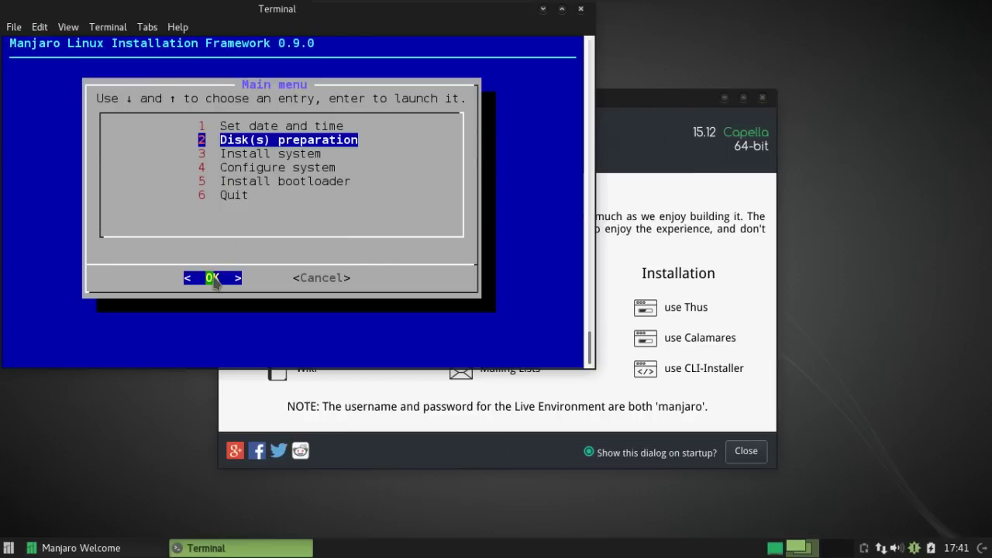
Under Set Filesystem Mountpoints, assign /dev/sda2 as swap without creating a new filesystem.
left_click(214, 278)
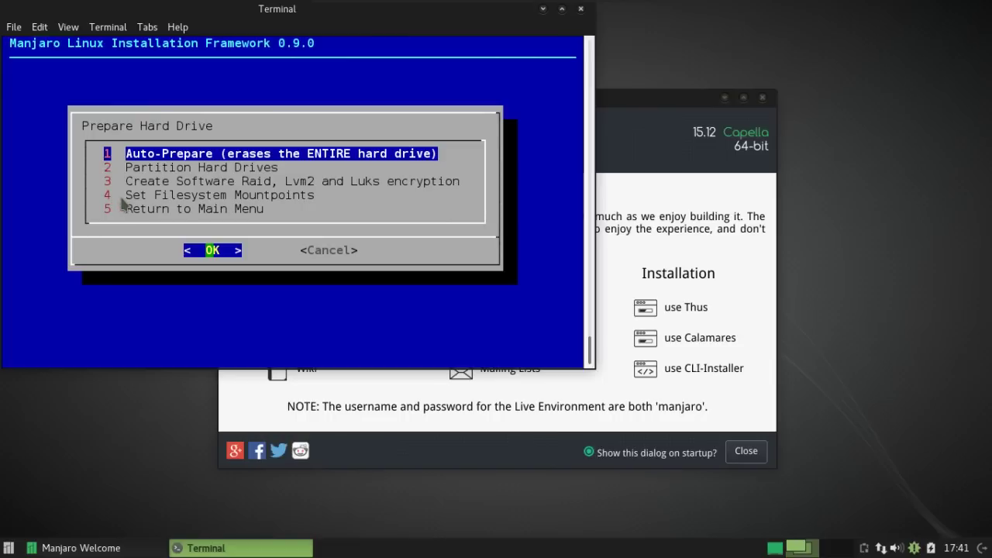
left_click(125, 198)
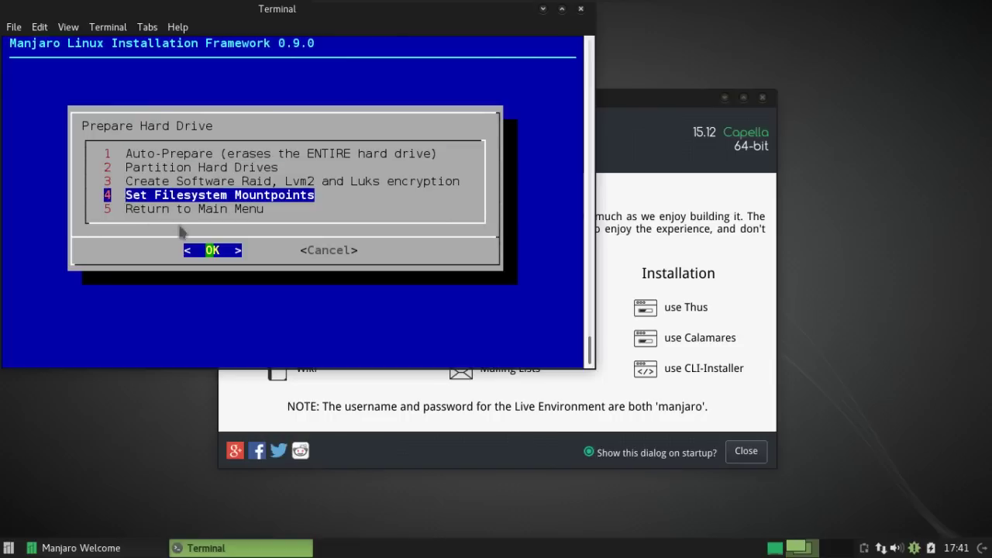
left_click(215, 256)
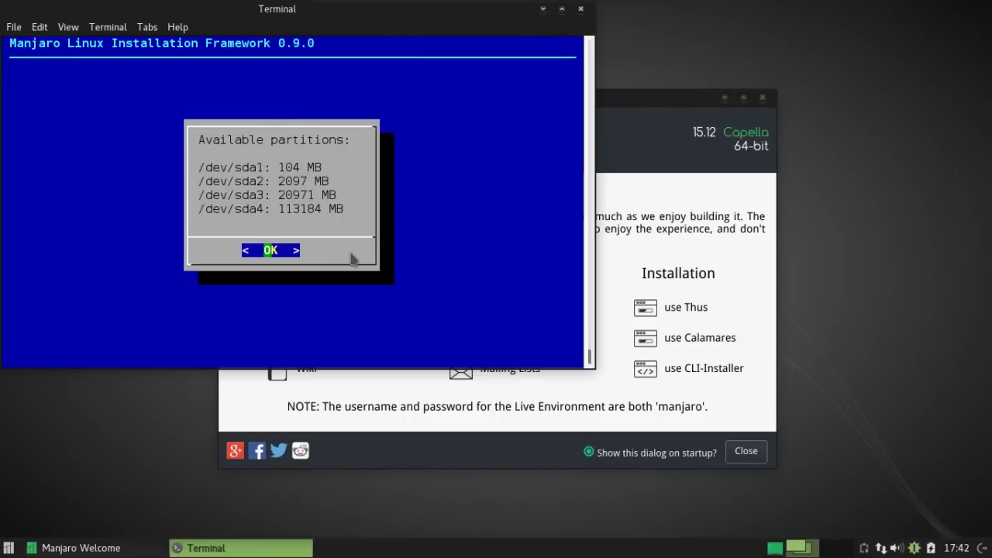
left_click(272, 249)
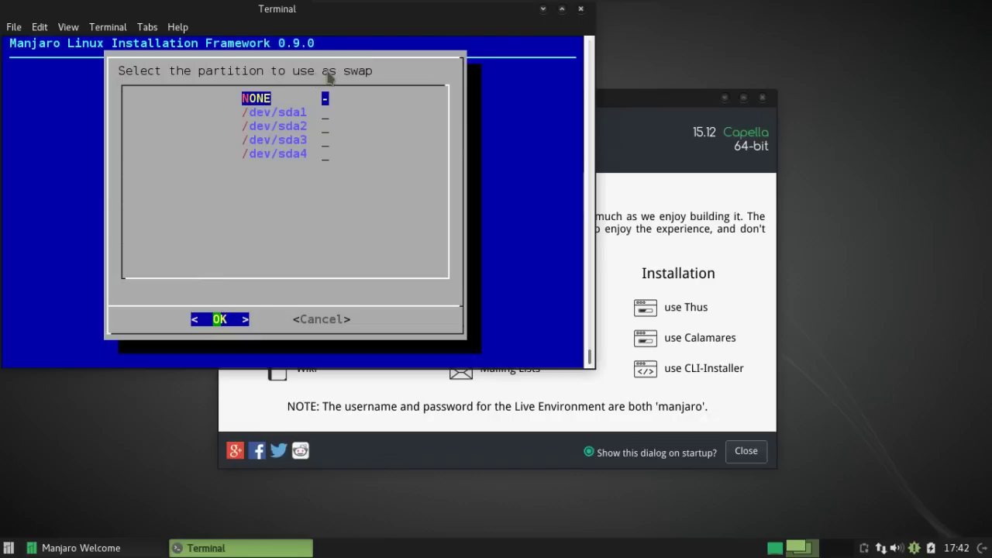
left_click(261, 127)
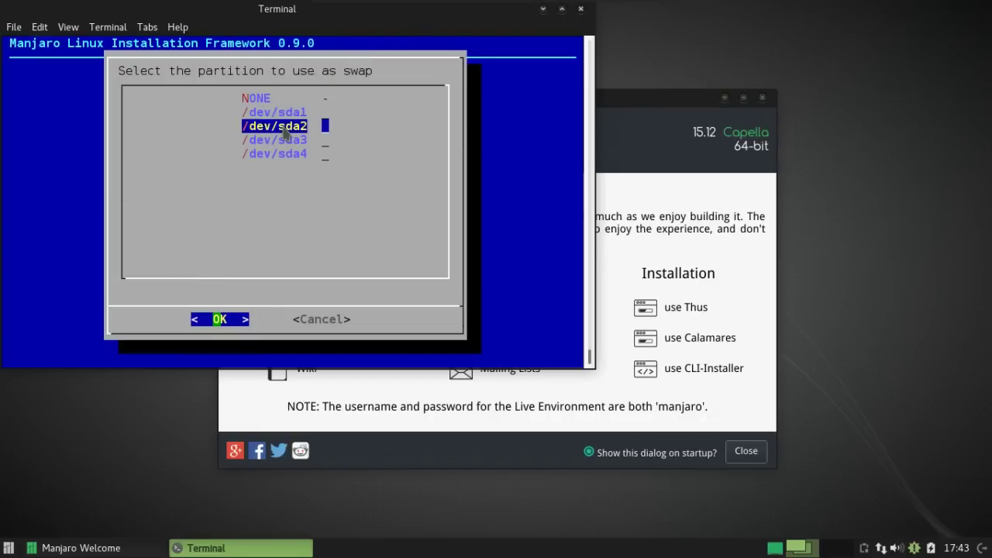
left_click(220, 322)
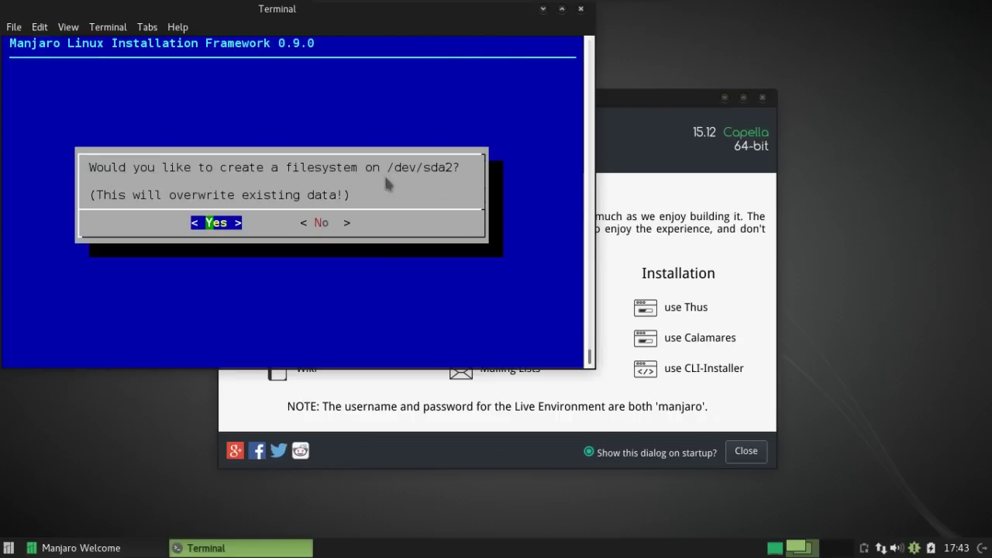
left_click(320, 223)
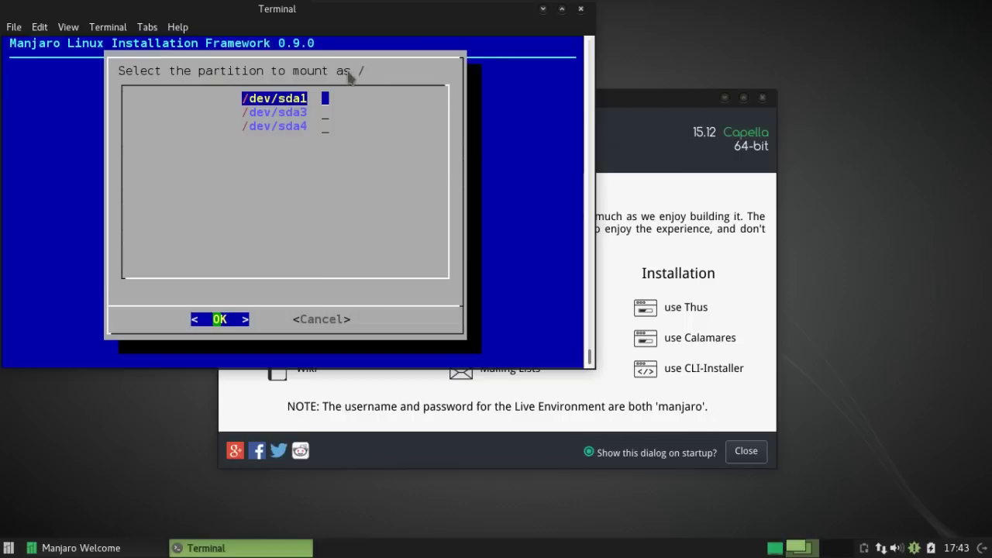
Assign /dev/sda3 as the ext4 root partition without reformatting.
left_click(286, 116)
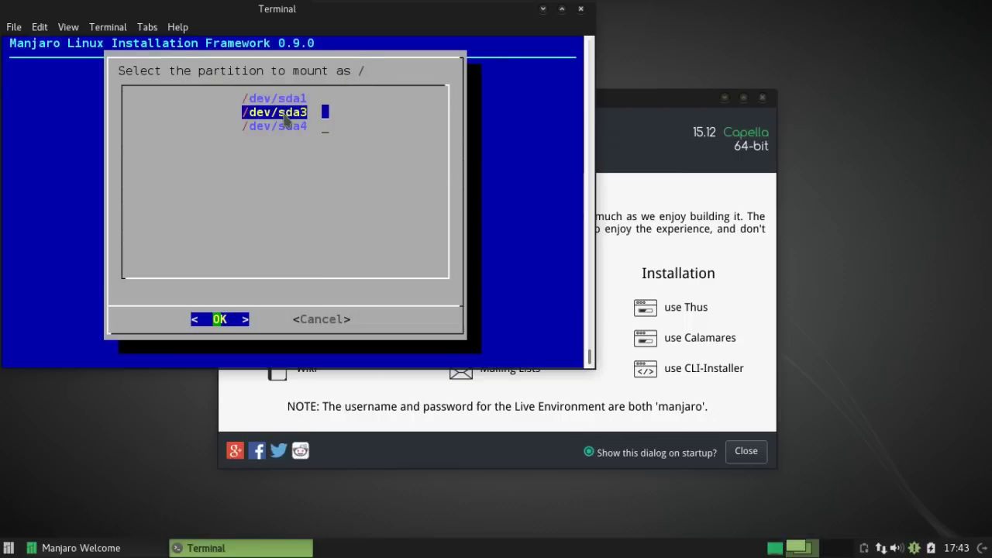
left_click(218, 322)
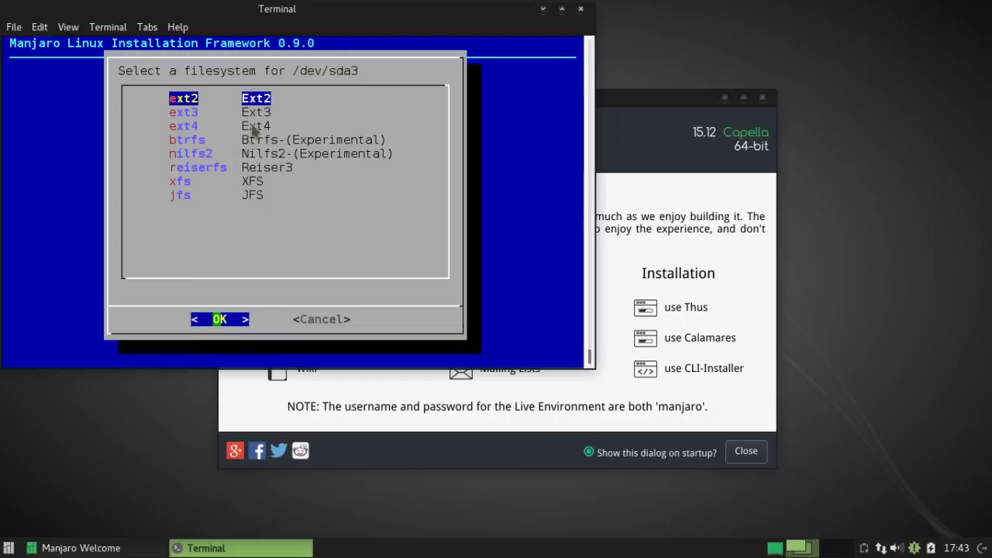
left_click(253, 126)
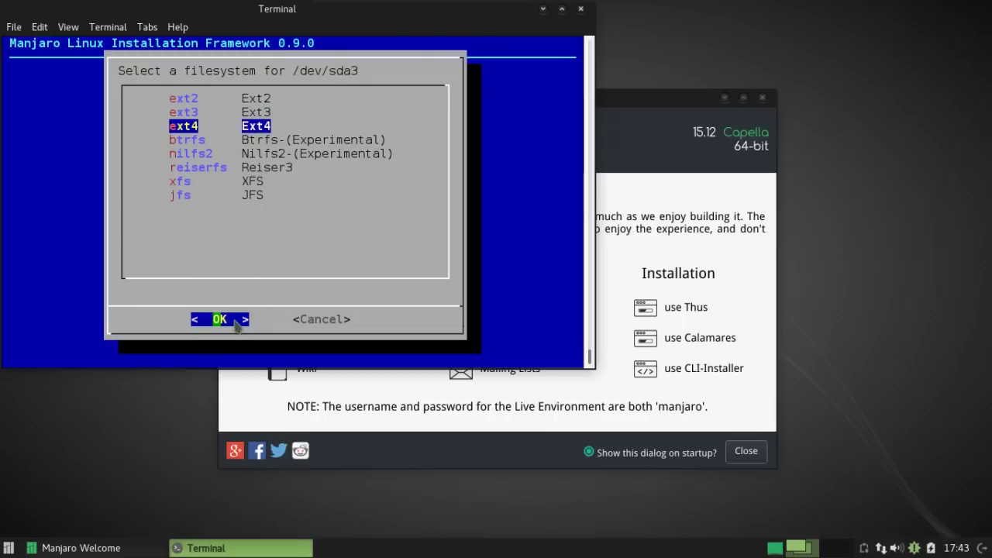
left_click(224, 322)
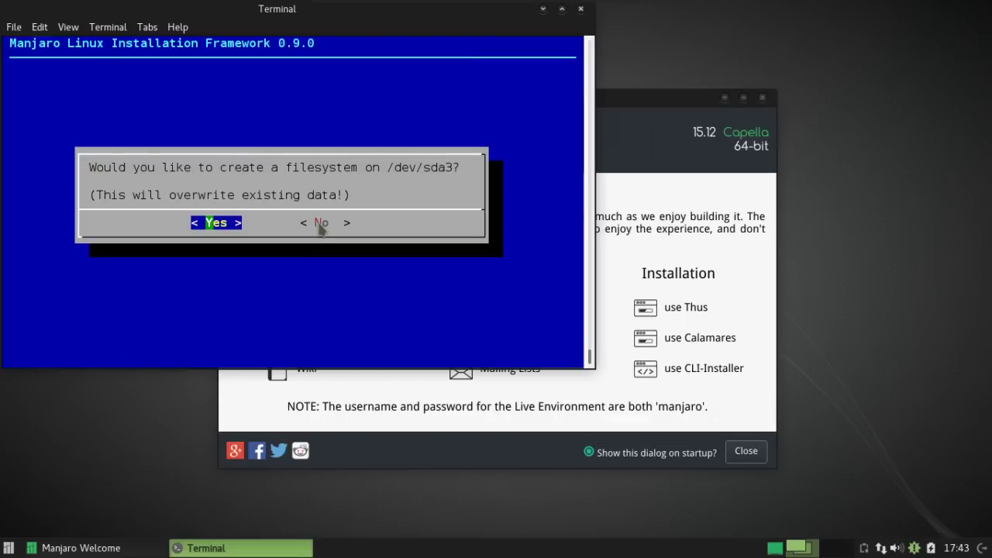
left_click(320, 223)
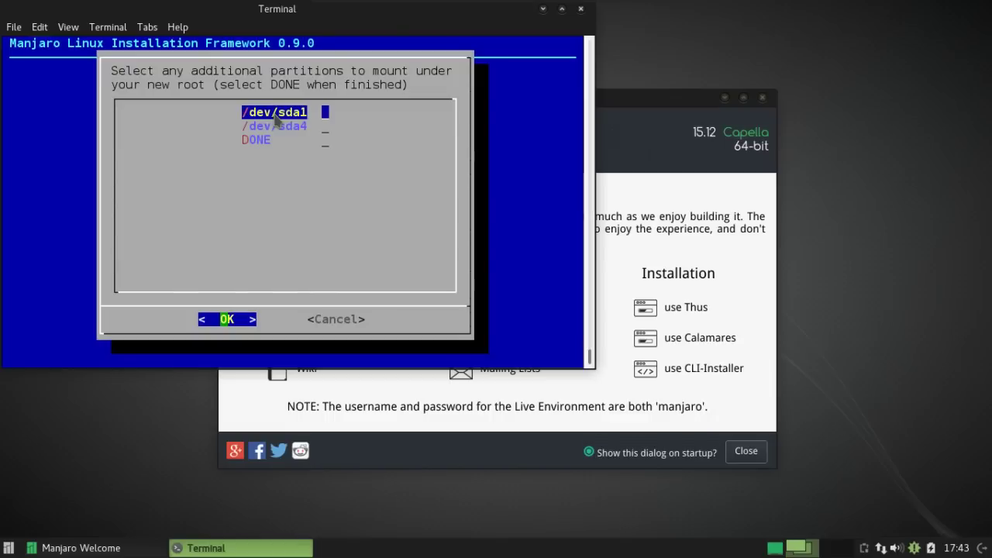
Mount /dev/sda1 at /boot as ext4, keeping its existing data.
left_click(233, 318)
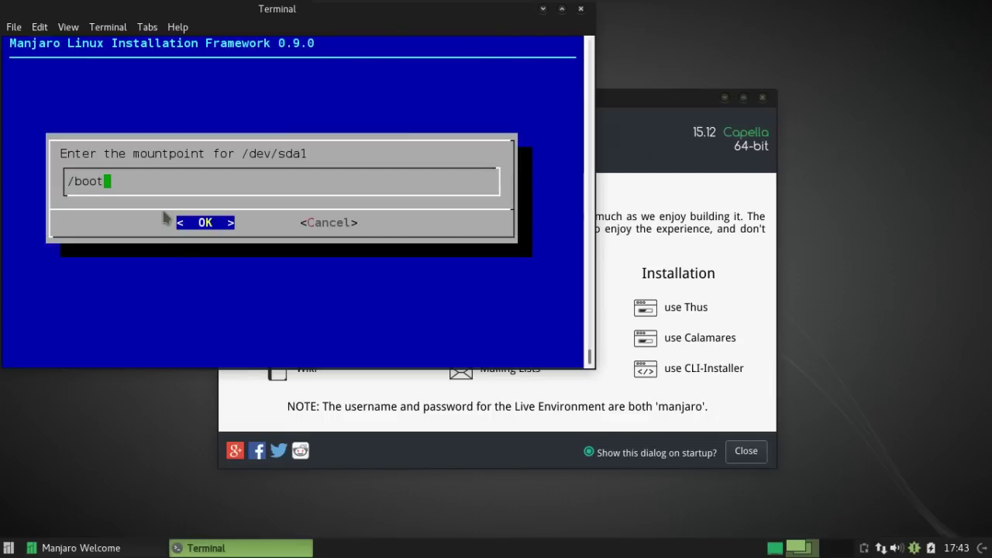
key("BackSpace")
key("BackSpace")
type("ot")
left_click(199, 223)
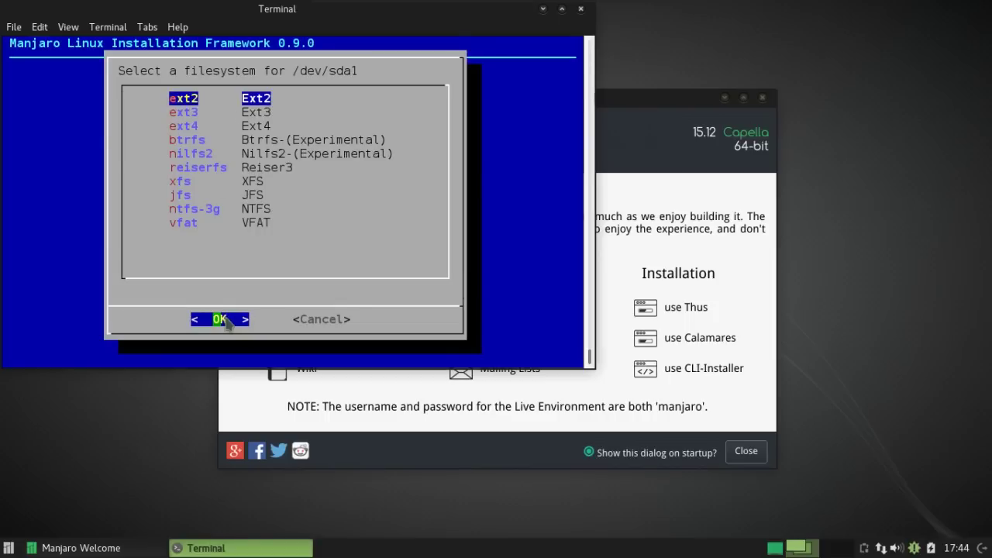
key("Down")
key("Down")
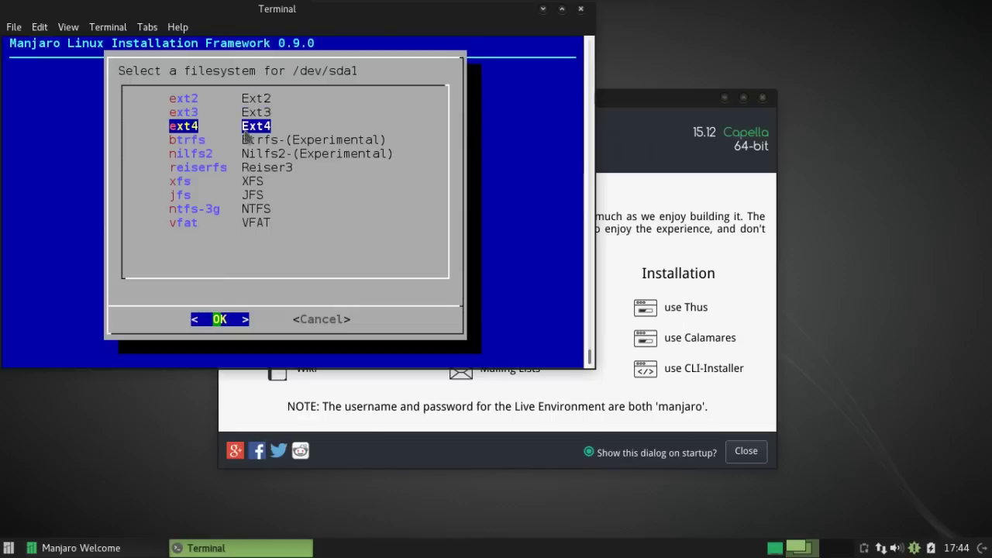
left_click(226, 322)
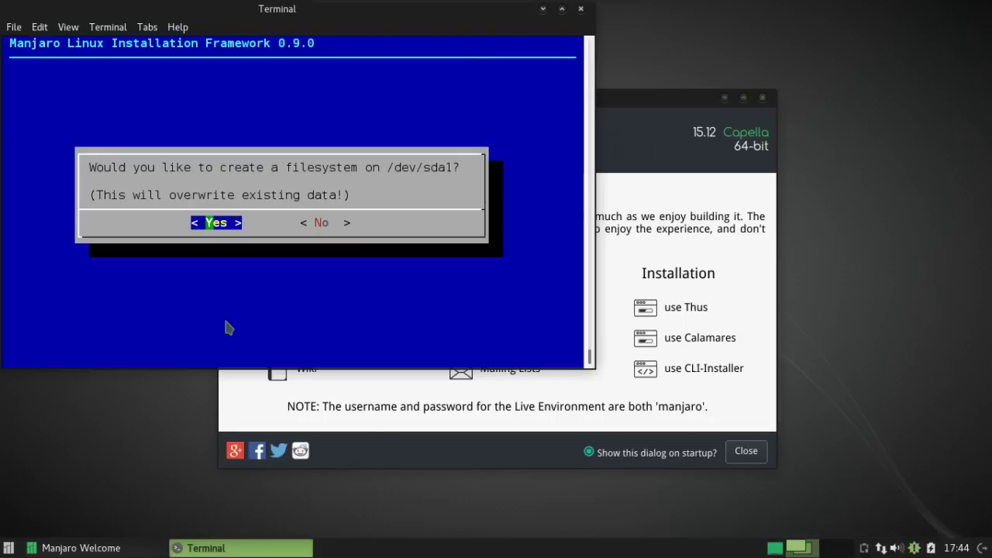
left_click(320, 223)
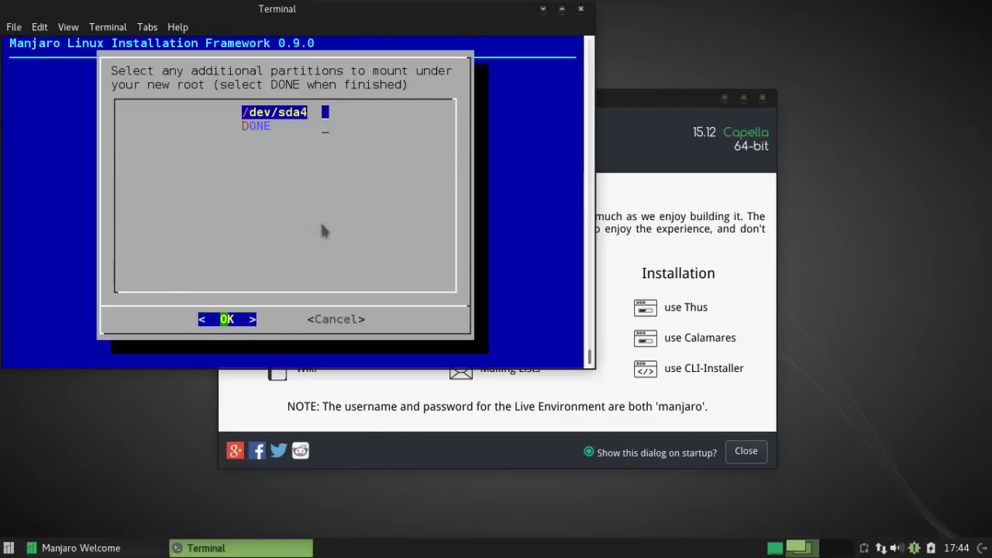
Mount /dev/sda4 at /home as ext4, keeping its existing data.
left_click(224, 320)
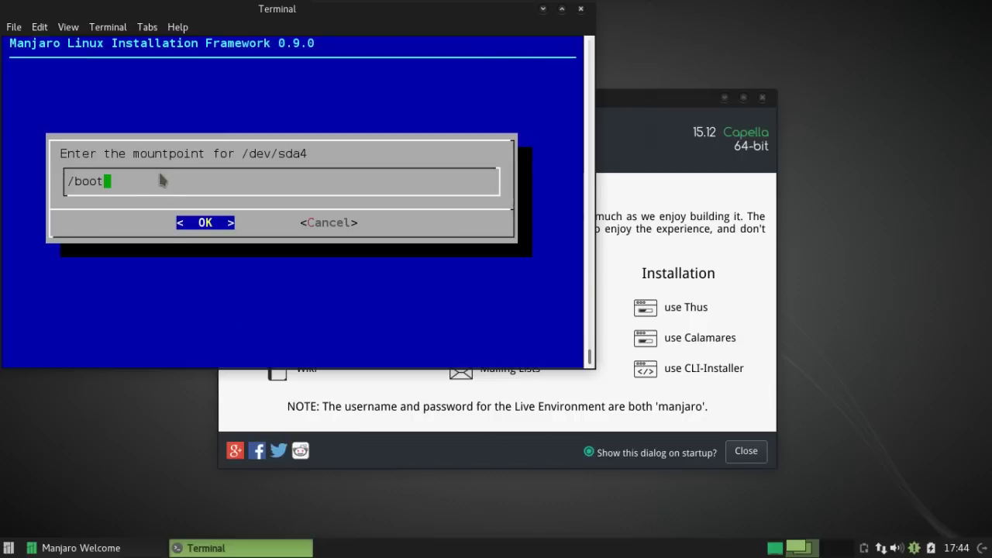
key("BackSpace")
key("BackSpace")
key("BackSpace")
key("BackSpace")
type("home")
left_click(215, 223)
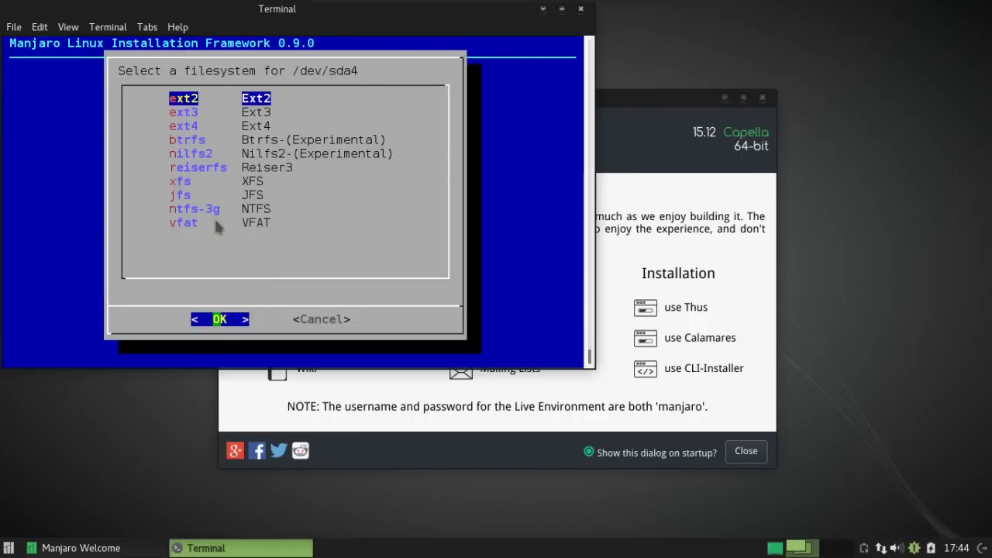
left_click(248, 129)
left_click(219, 319)
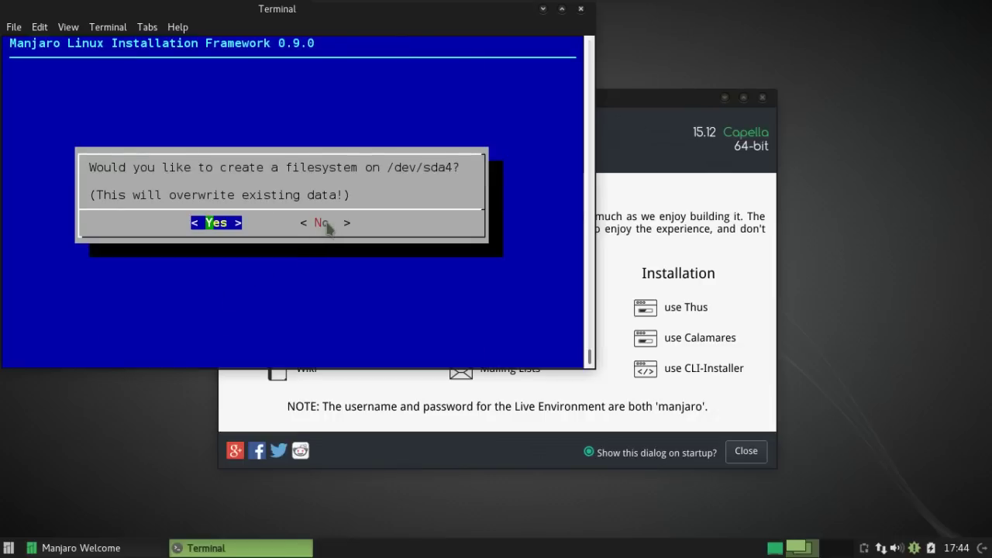
key("Return")
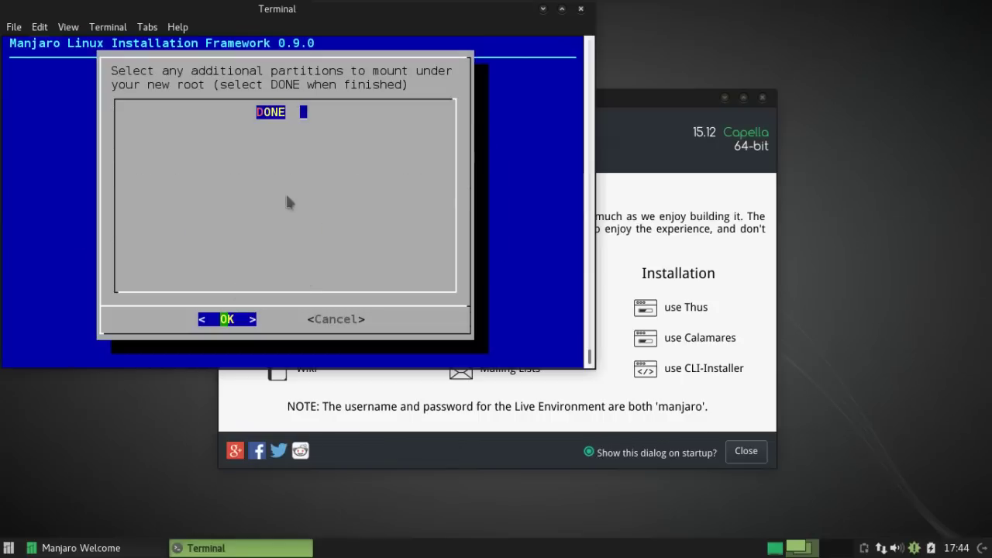
Finish with DONE, accept the filesystem summary, choose FSUUID device names, and acknowledge the mount.
key("Return")
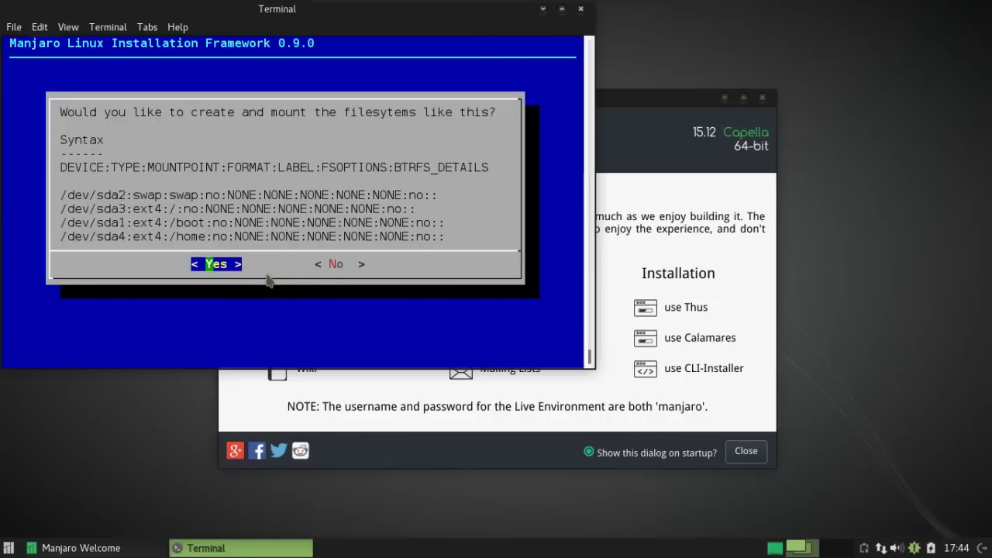
left_click(216, 265)
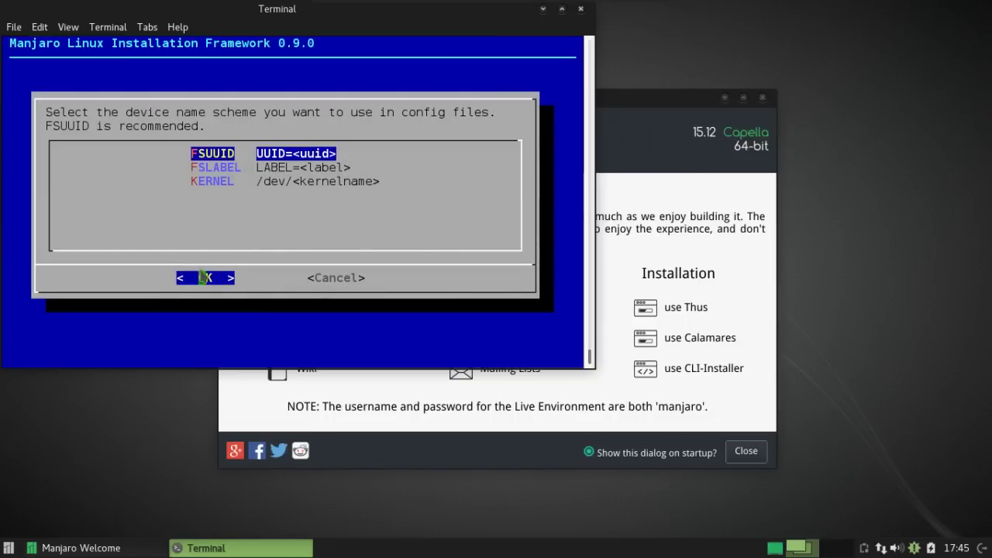
left_click(203, 278)
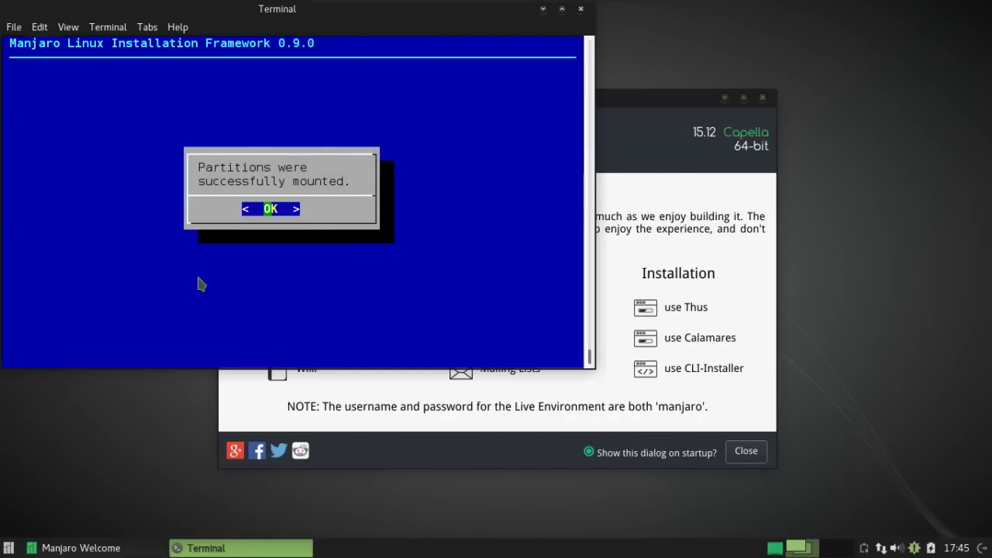
left_click(269, 209)
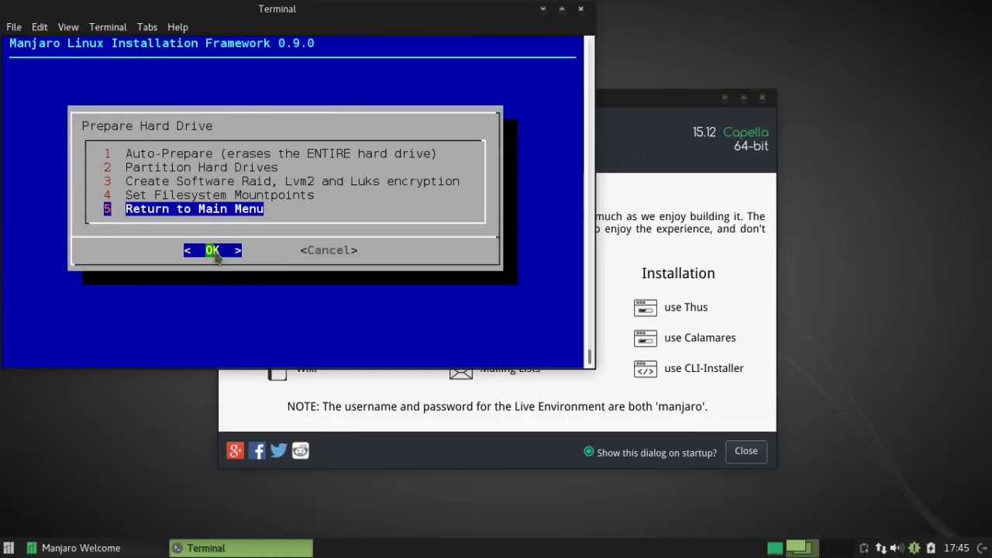
left_click(213, 251)
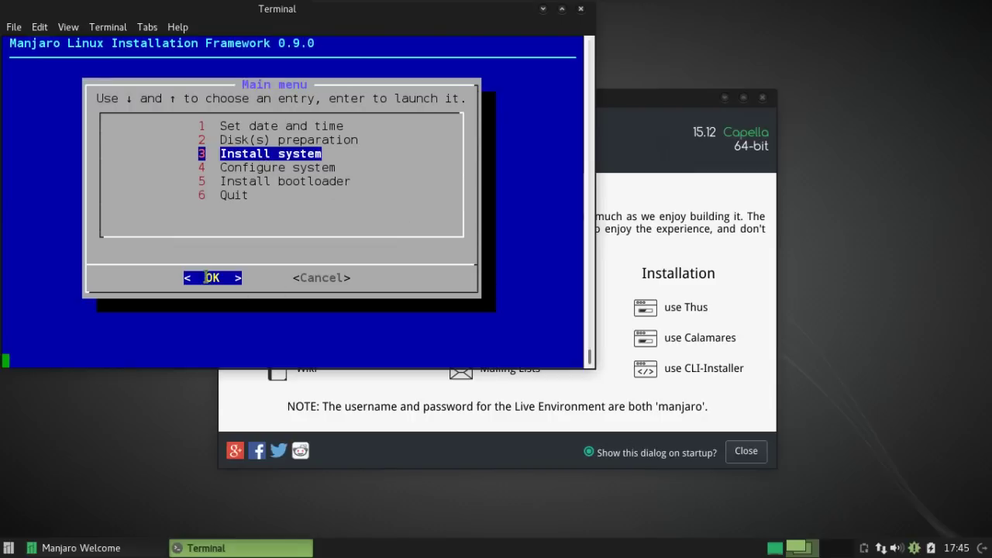
Install the root and Xfce system images, continue past 'Installation succeeded!', and reach Configuration.
left_click(207, 279)
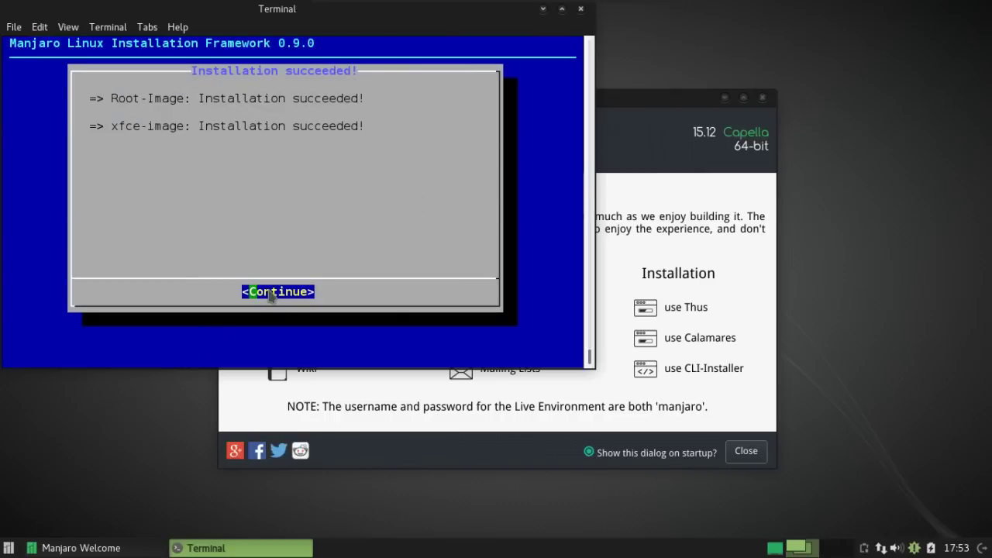
left_click(270, 293)
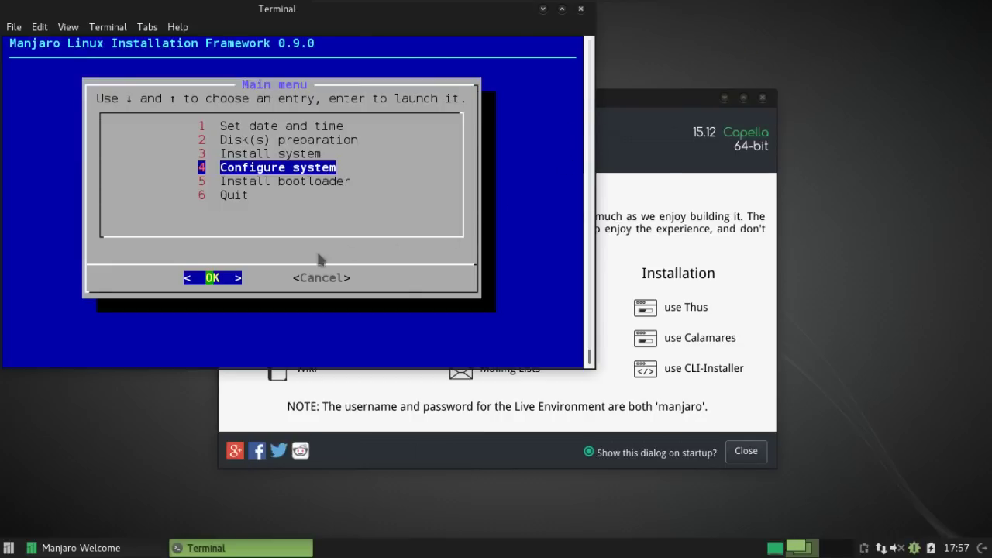
left_click(218, 284)
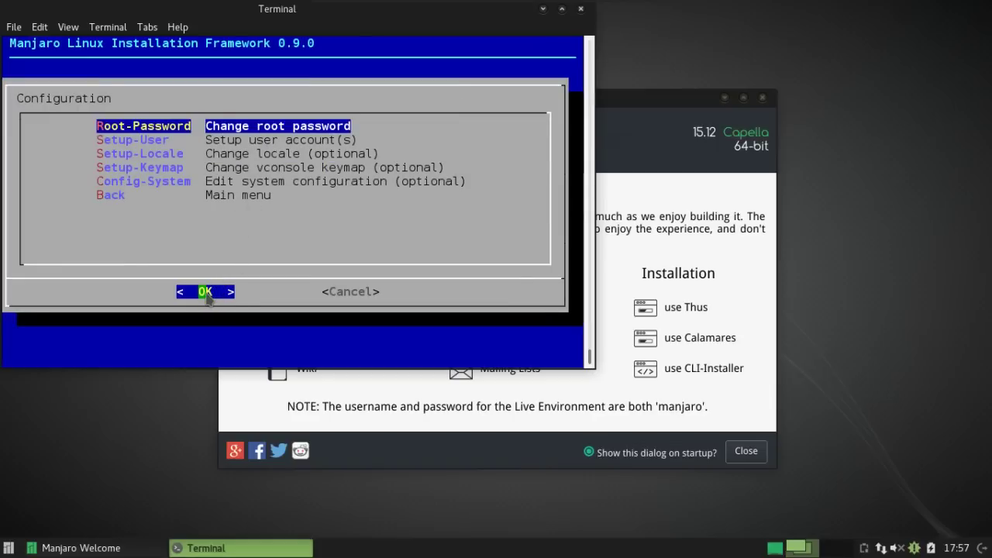
Set and confirm the root password.
left_click(206, 293)
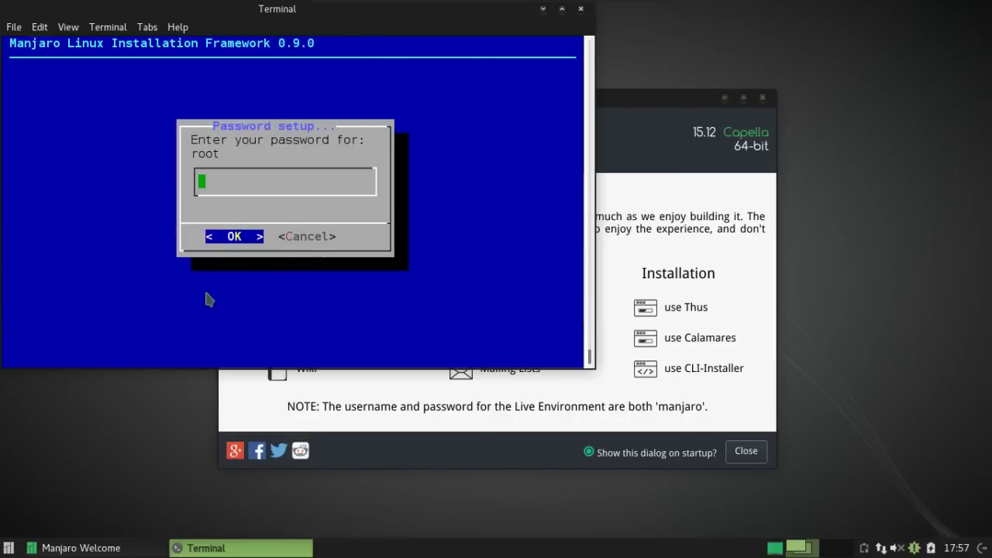
type("****")
left_click(235, 239)
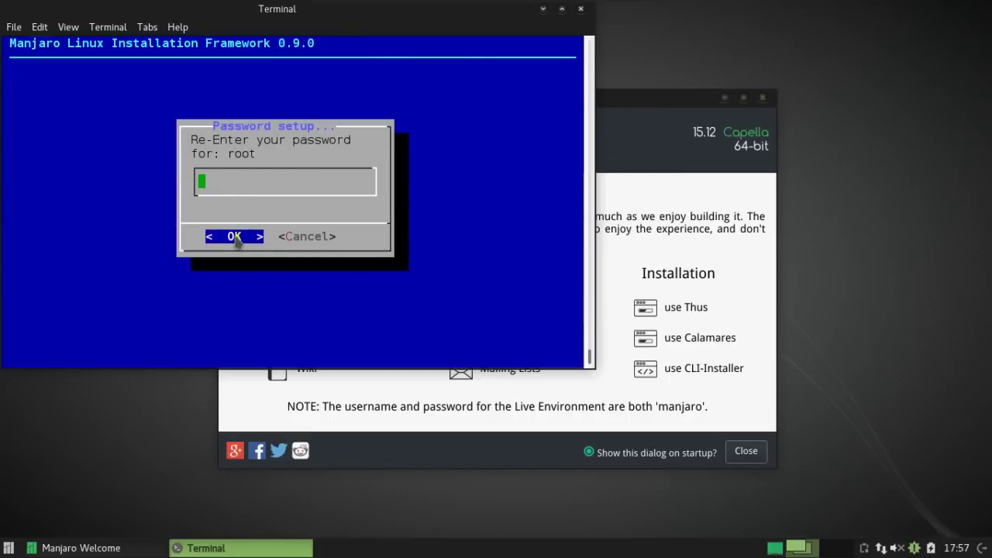
type("****")
left_click(236, 240)
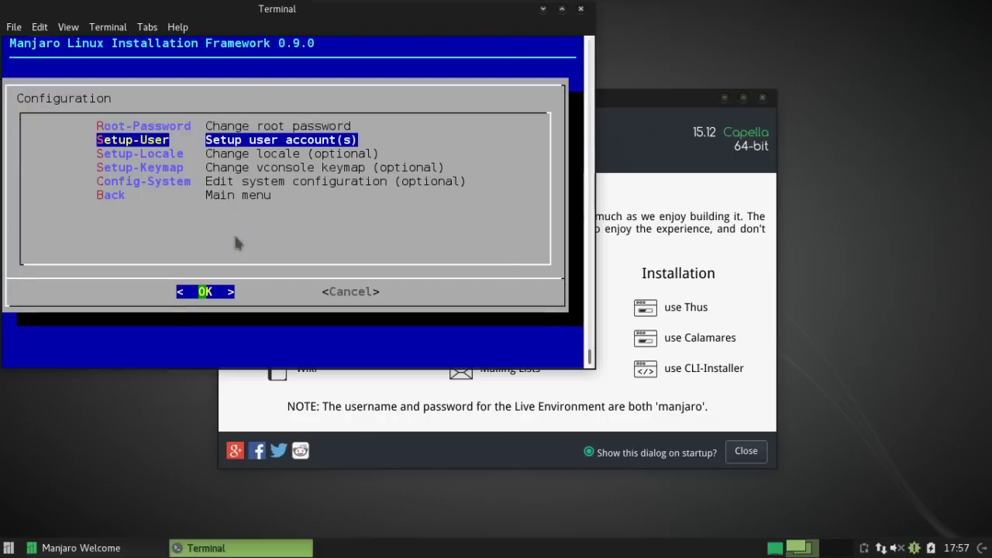
Create user 'spat' with sudo rights and set and confirm the user's password.
left_click(206, 292)
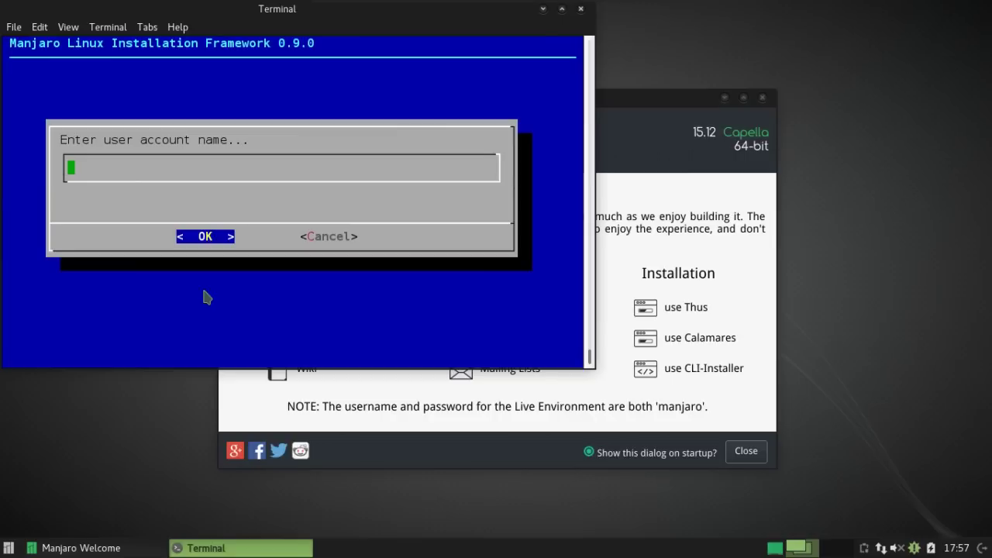
type("spat")
left_click(212, 234)
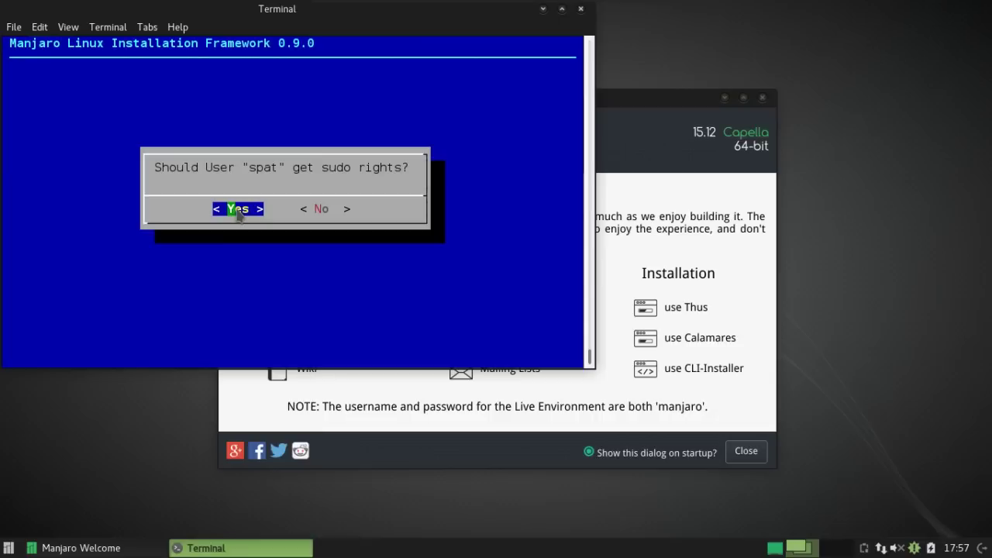
left_click(238, 209)
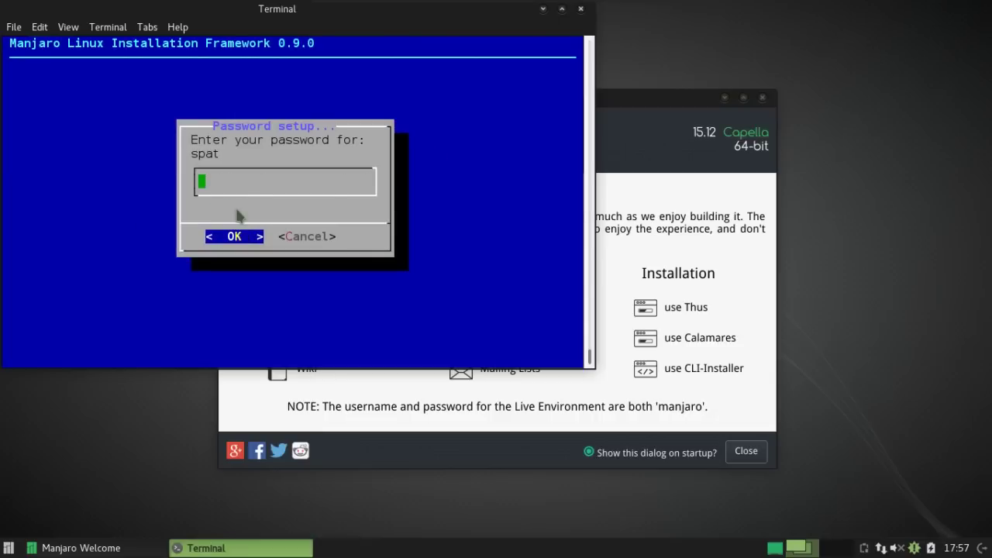
type("****")
left_click(234, 237)
type("**")
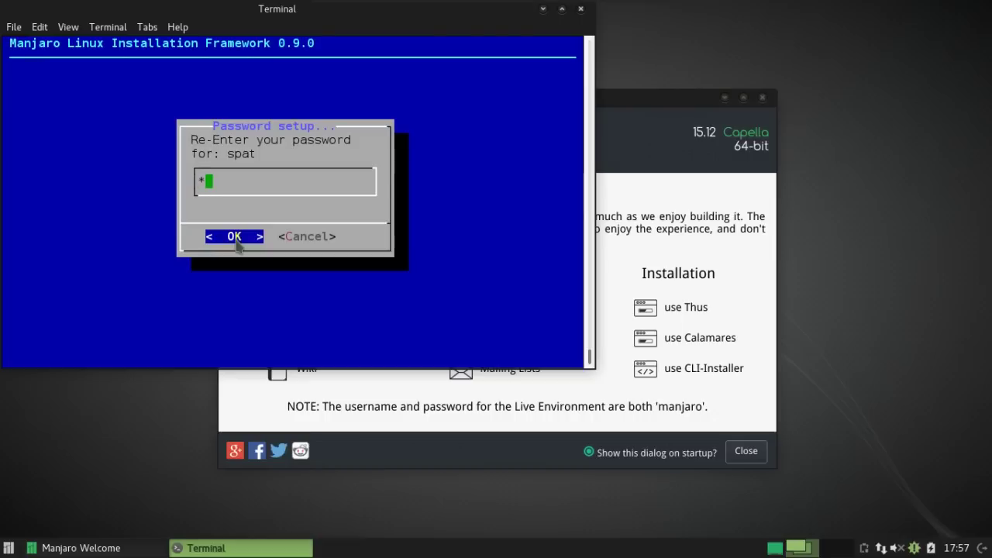
type("**")
left_click(235, 237)
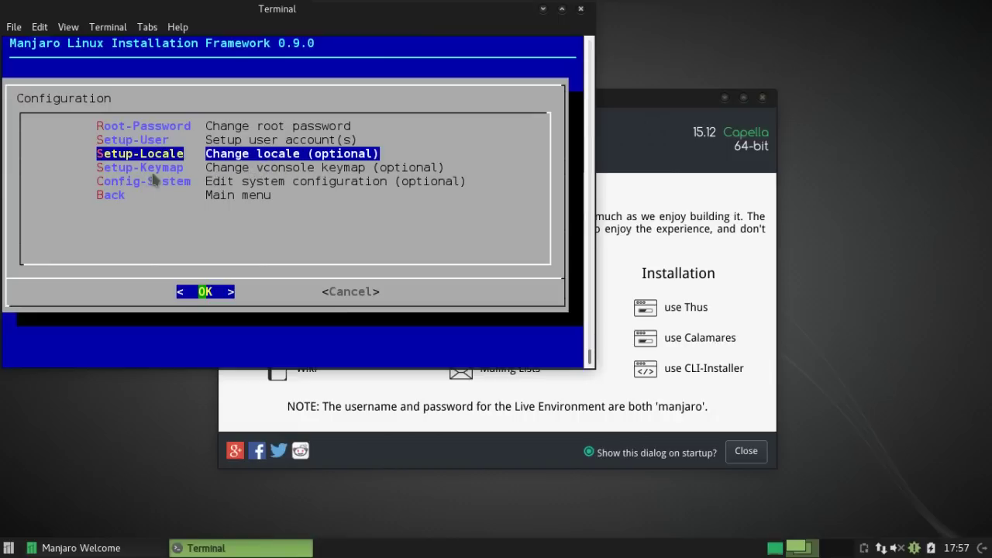
Leave the Configuration menu and return to the installer's Main menu.
key("Down")
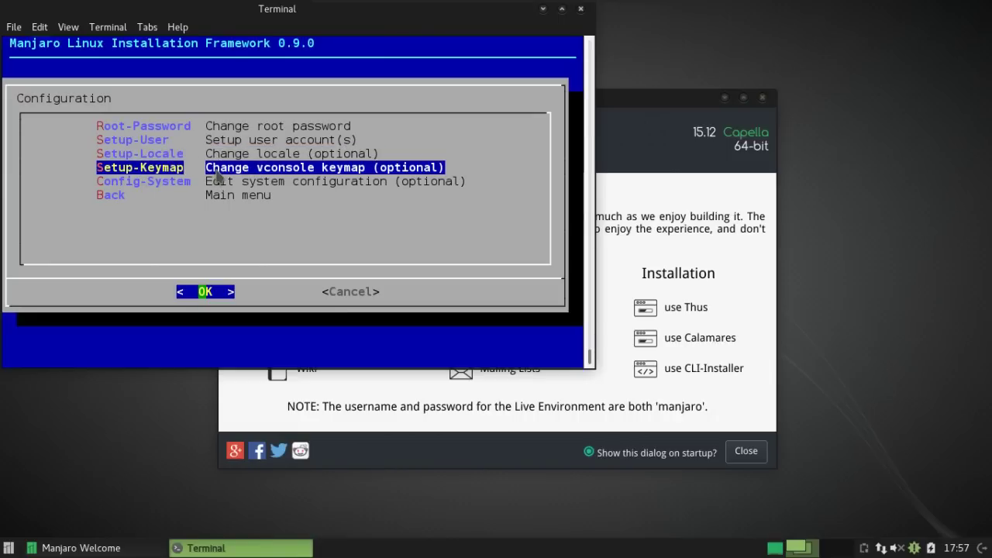
key("Down")
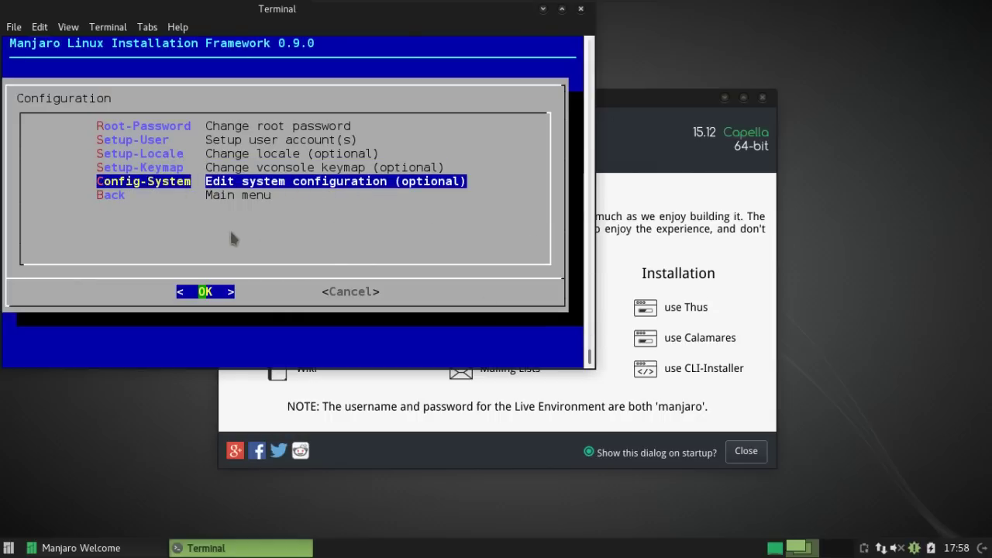
left_click(109, 196)
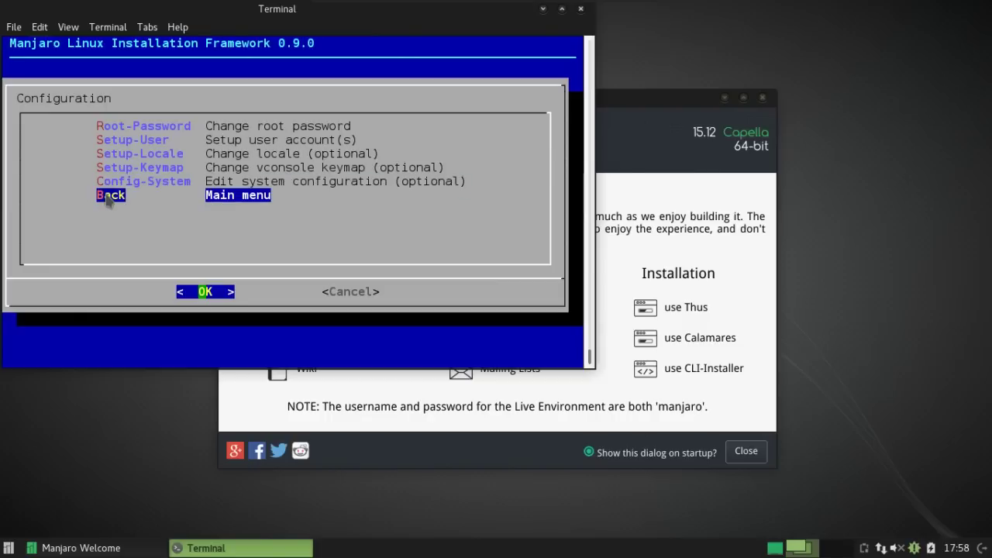
left_click(206, 292)
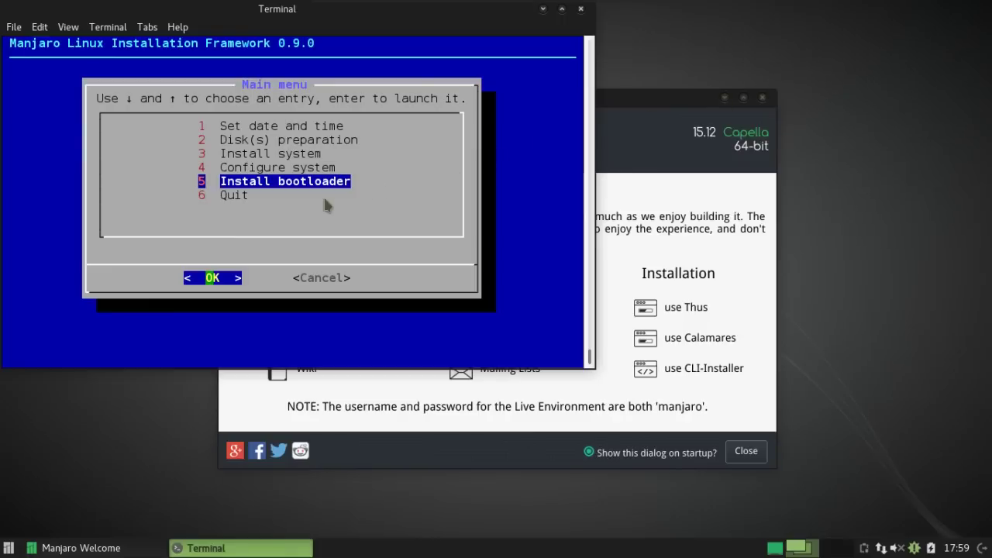
Install the GRUB(2) BIOS bootloader onto /dev/sda, acknowledge success, and quit the installer.
left_click(213, 281)
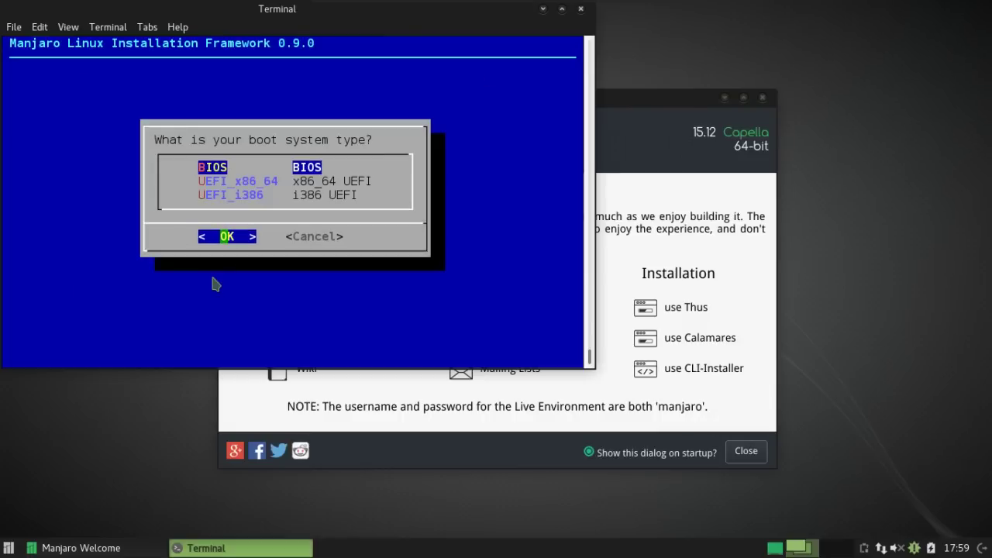
left_click(227, 237)
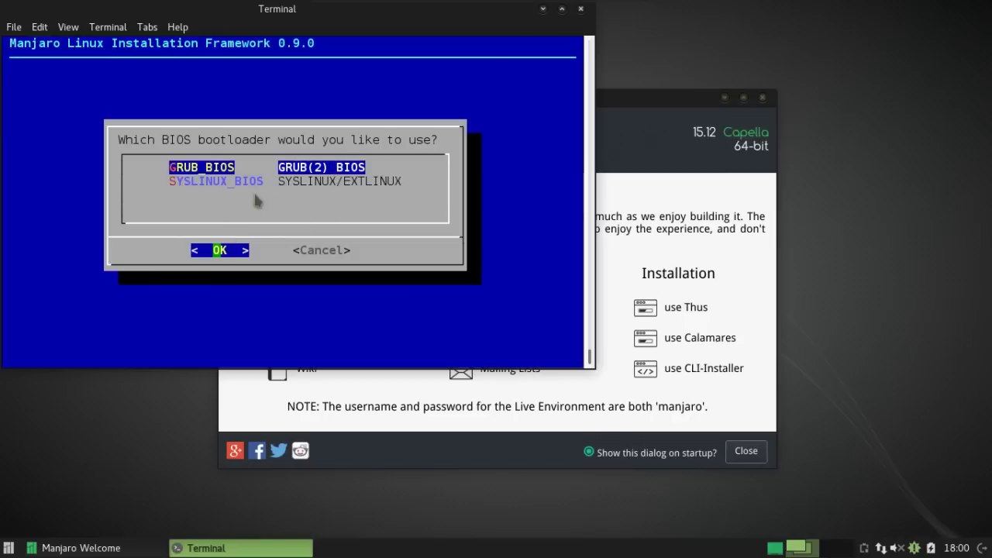
left_click(223, 248)
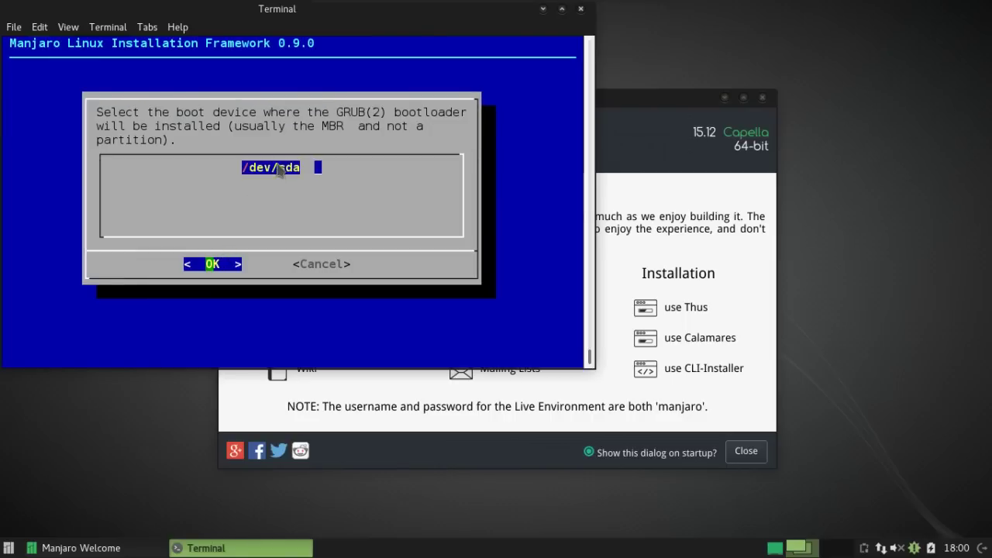
left_click(214, 262)
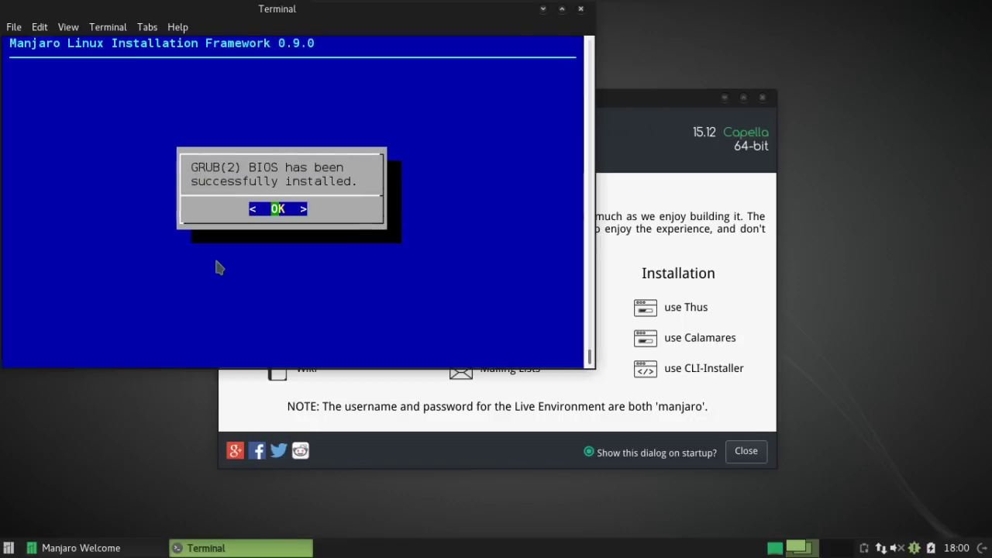
left_click(277, 209)
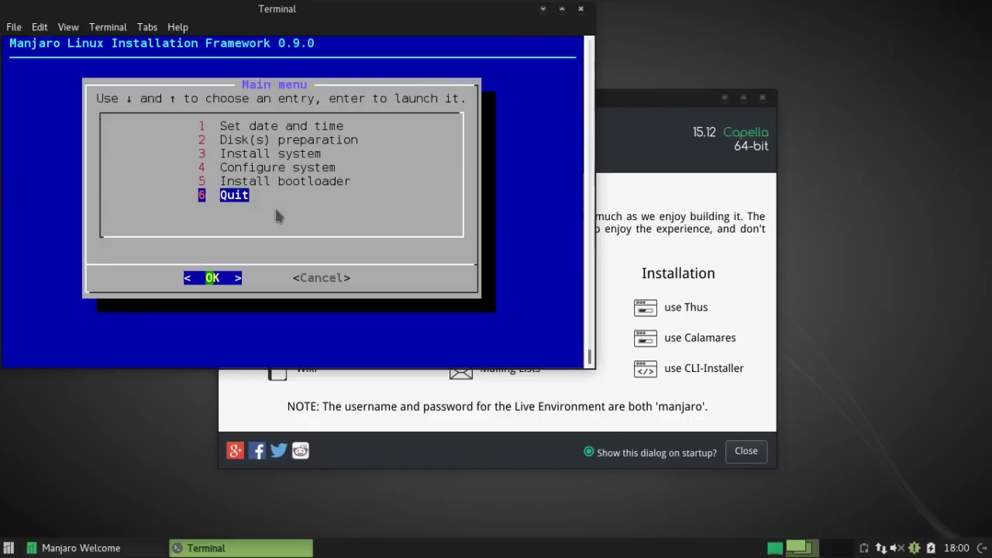
left_click(223, 279)
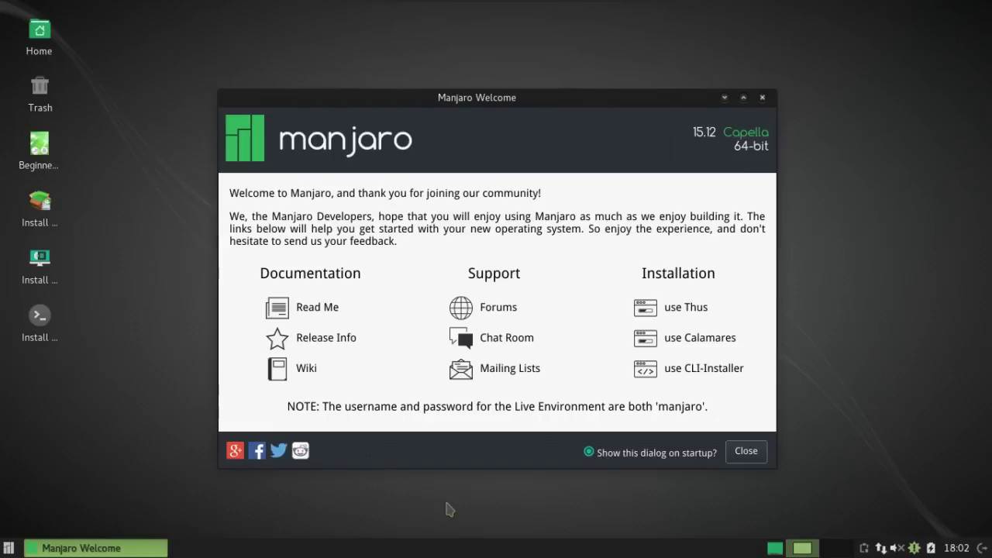
Restart the computer through the Whisker menu's Log Out dialog.
left_click(7, 549)
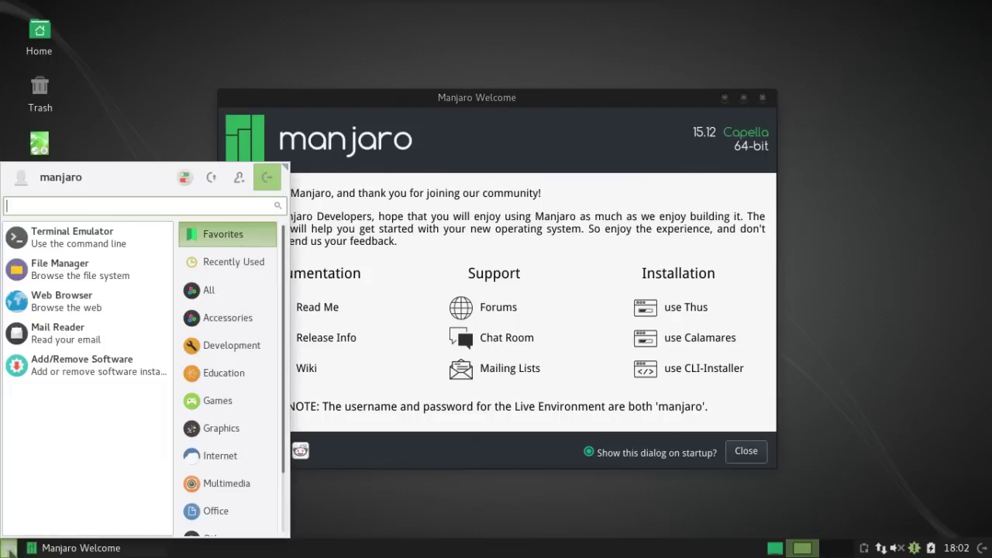
left_click(268, 179)
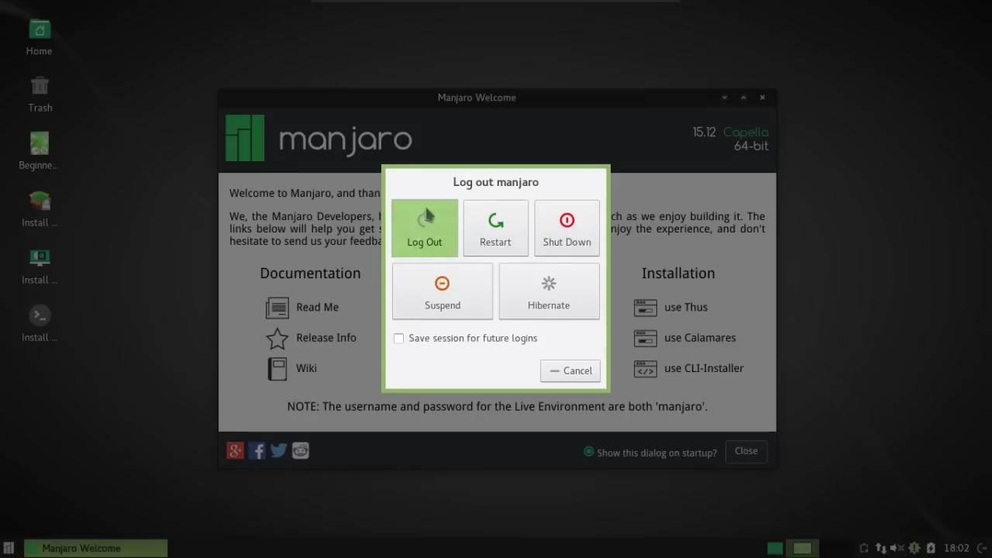
left_click(492, 226)
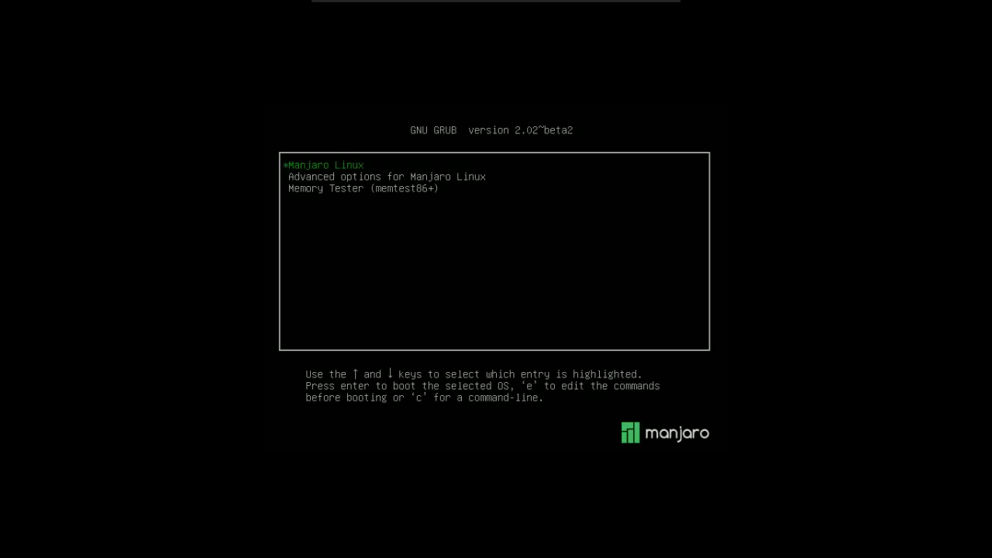
Boot the Manjaro Linux GRUB entry, log in with the user password, then open and close the app menu.
key("Return")
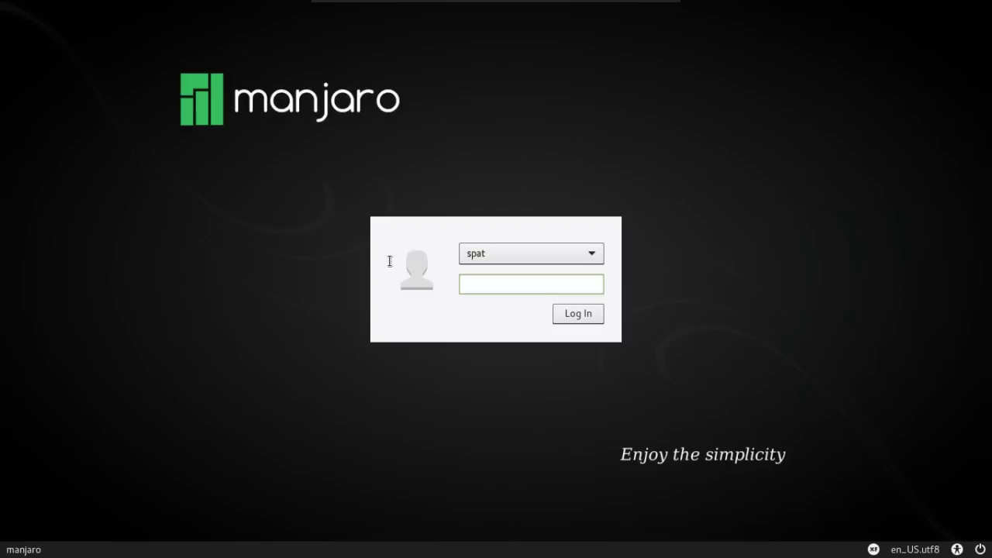
type("****")
key("Return")
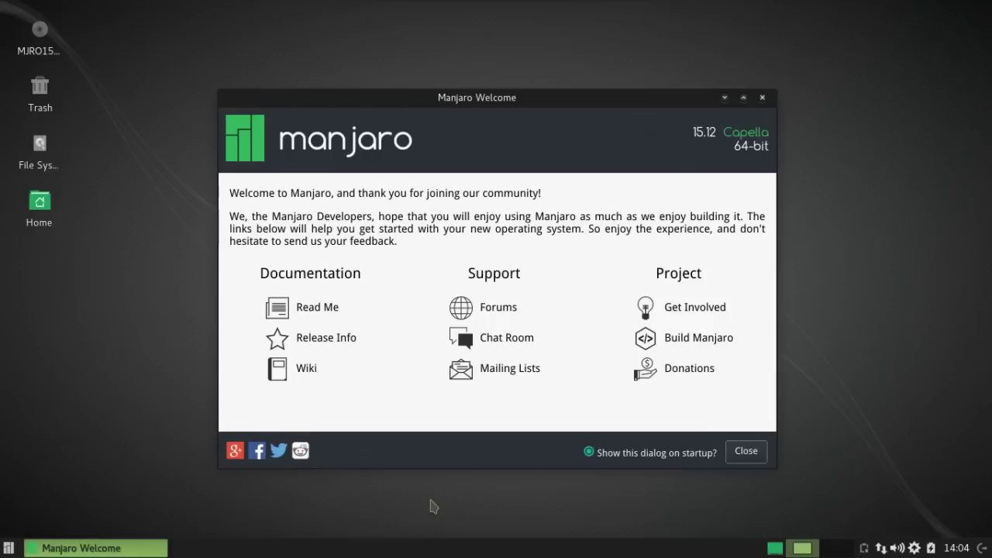
left_click(7, 547)
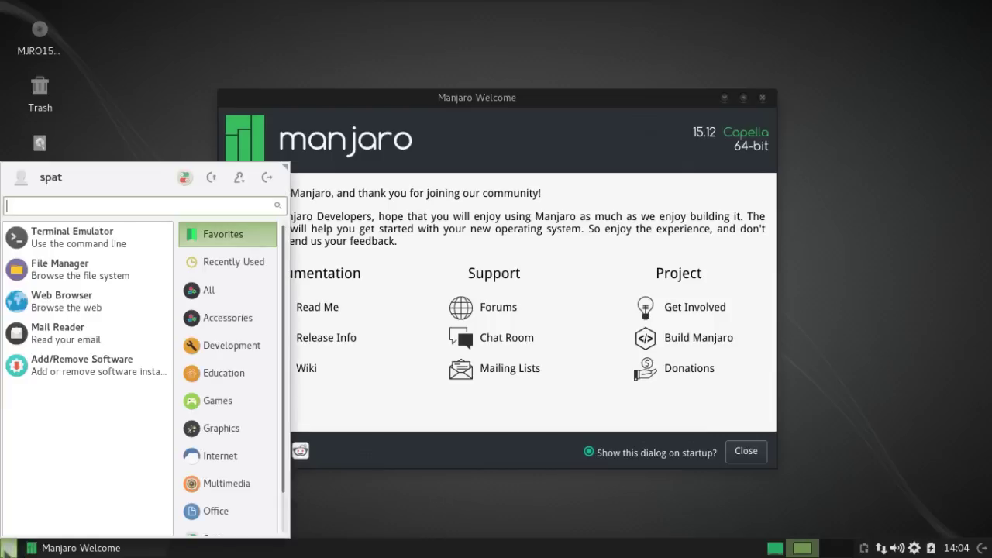
left_click(413, 511)
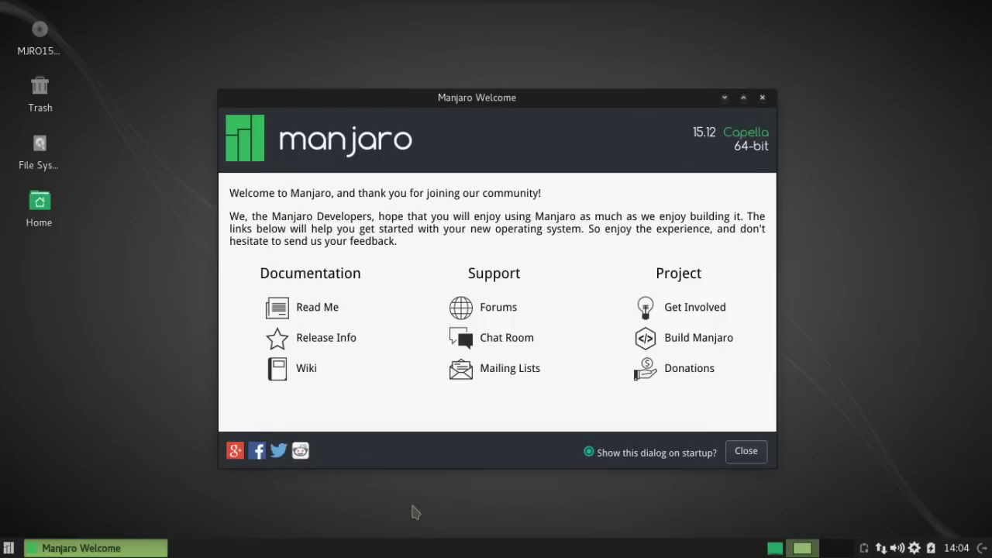